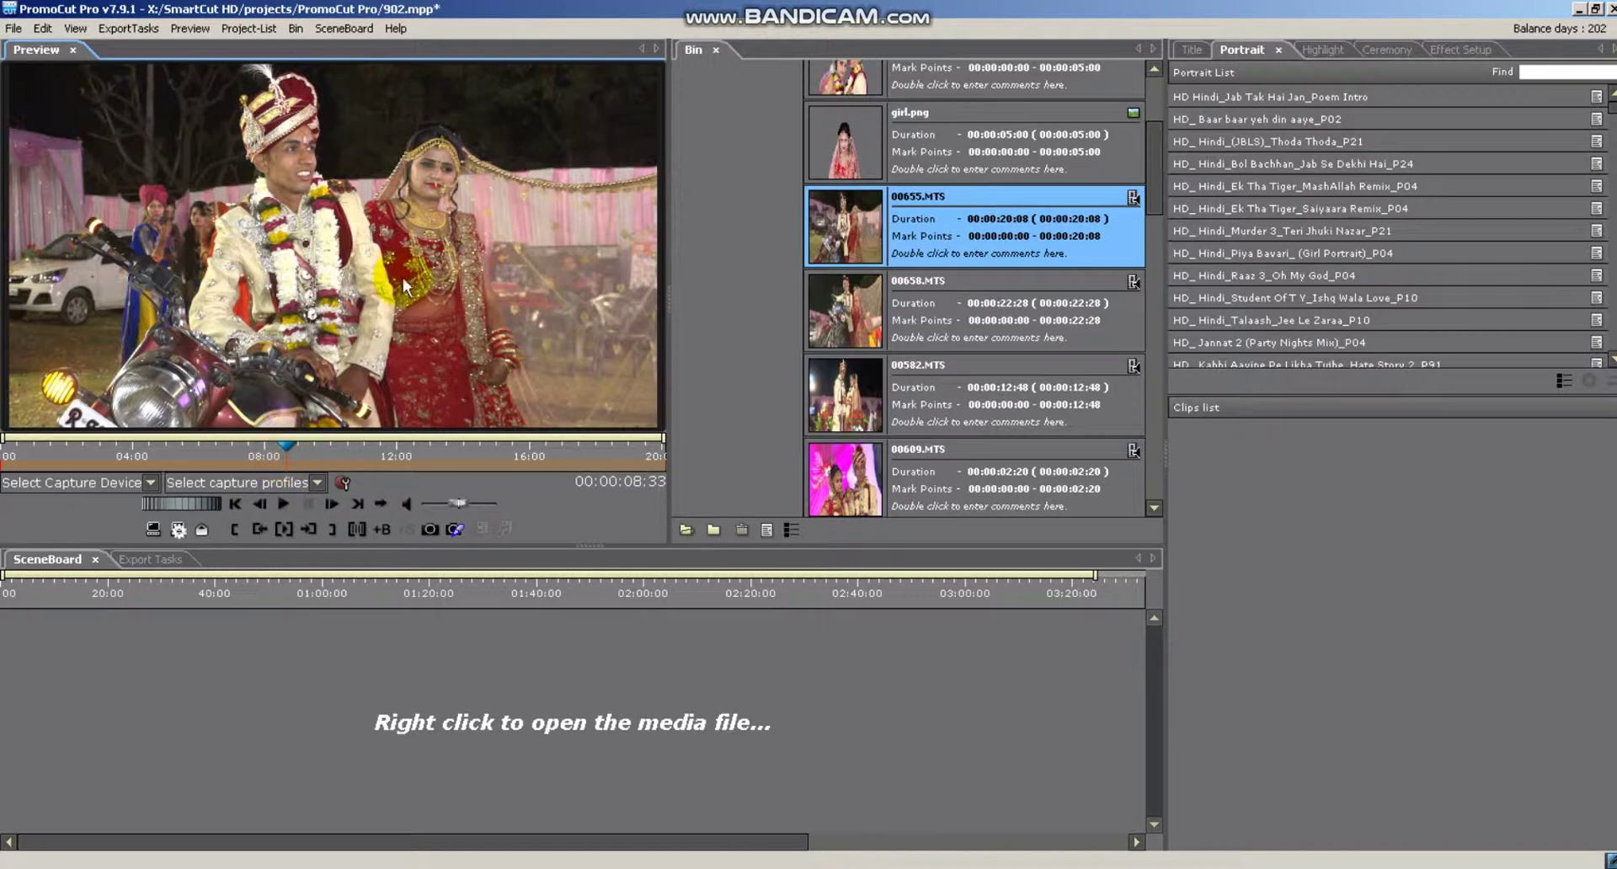
# Step: Mark the start of clip 00655.MTS at 00:00:11:03
pyautogui.click(868, 242)
pyautogui.scroll(-1, 886, 262)
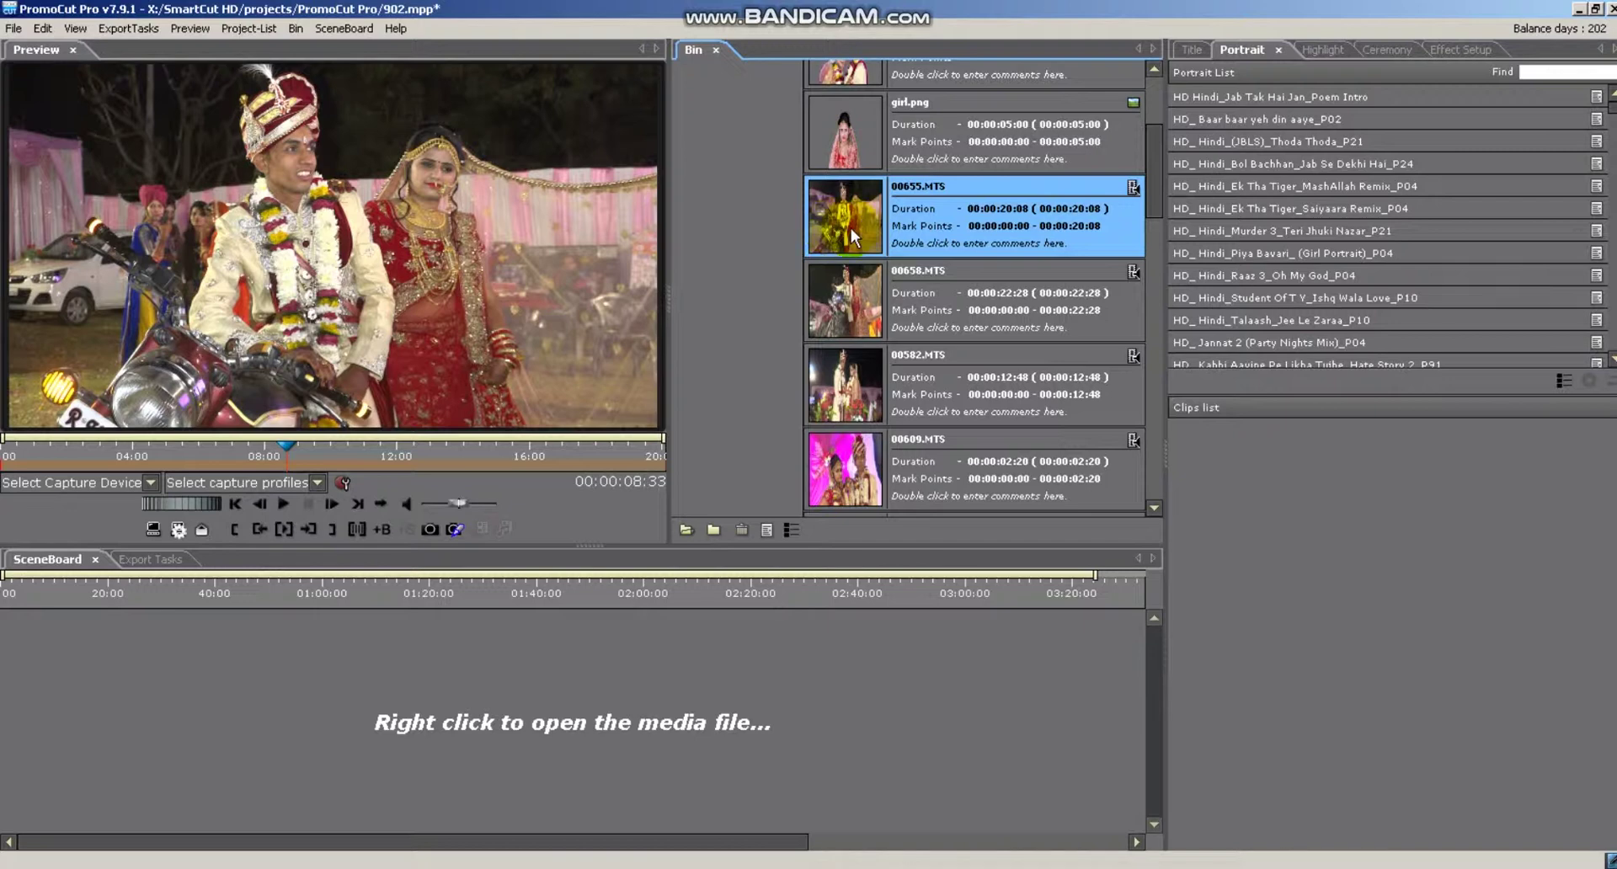
pyautogui.keyDown('ctrl'); pyautogui.click(1092, 150); pyautogui.keyUp('ctrl')
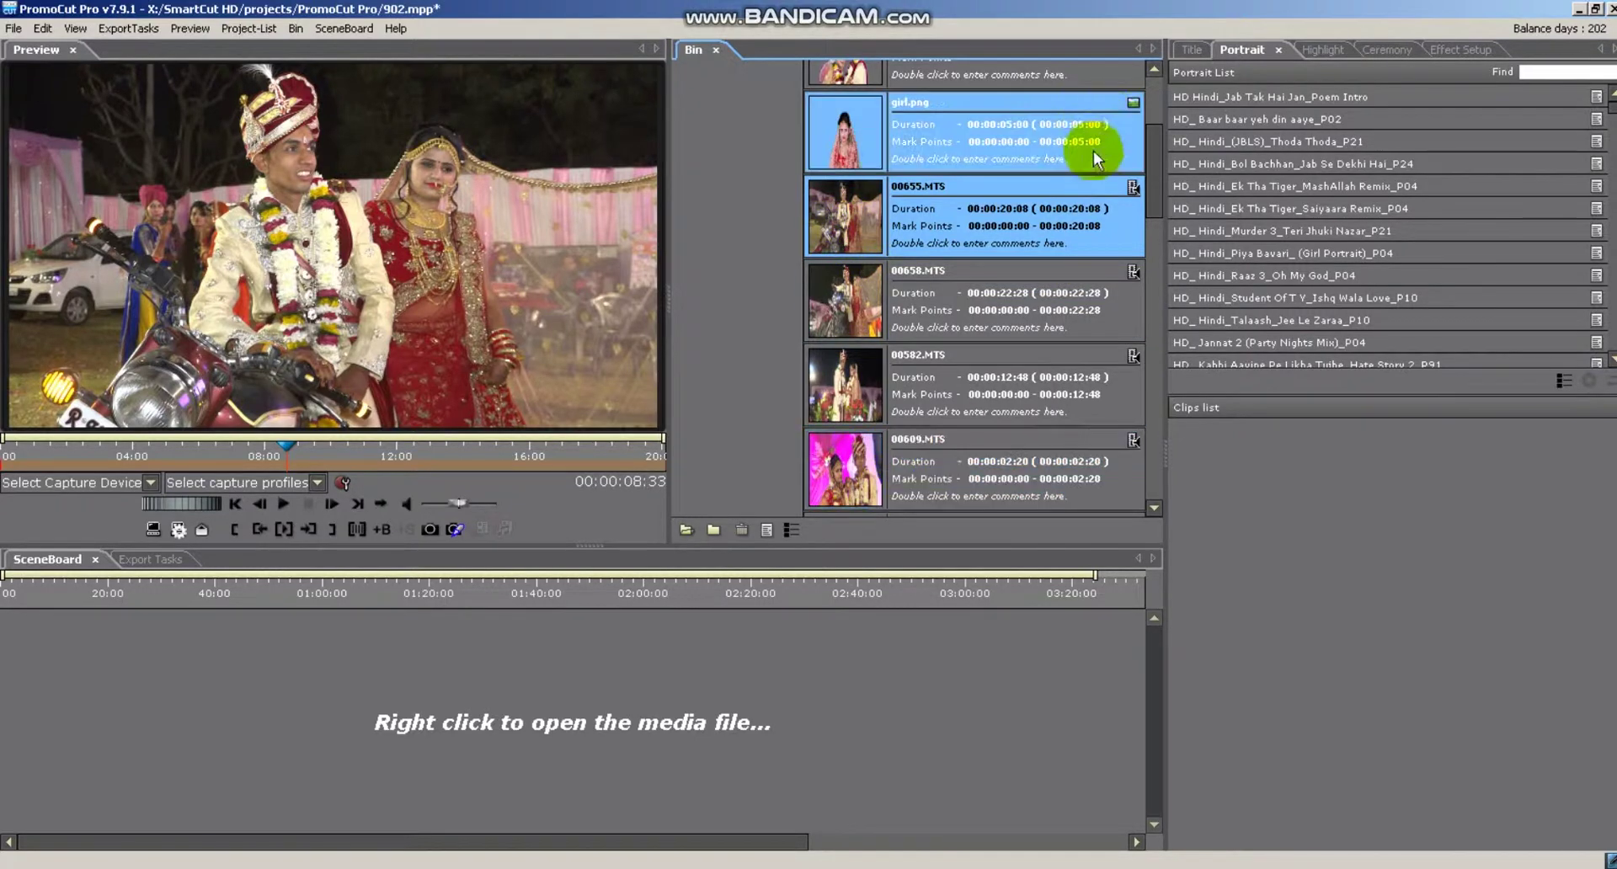
pyautogui.moveTo(1146, 137); pyautogui.dragTo(1163, 168)
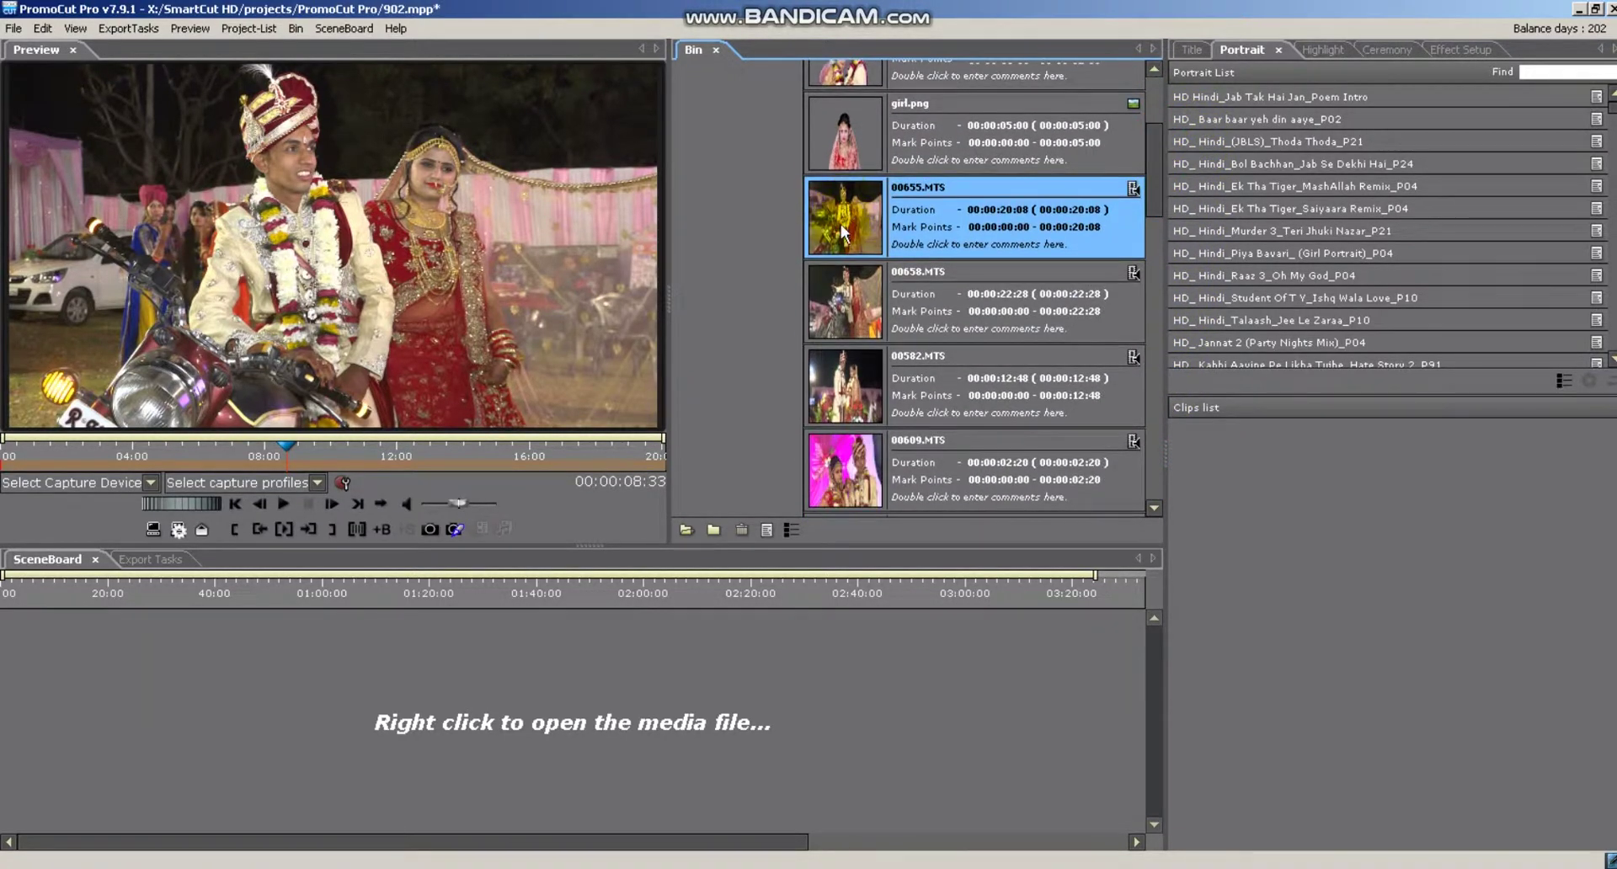
pyautogui.click(19, 454)
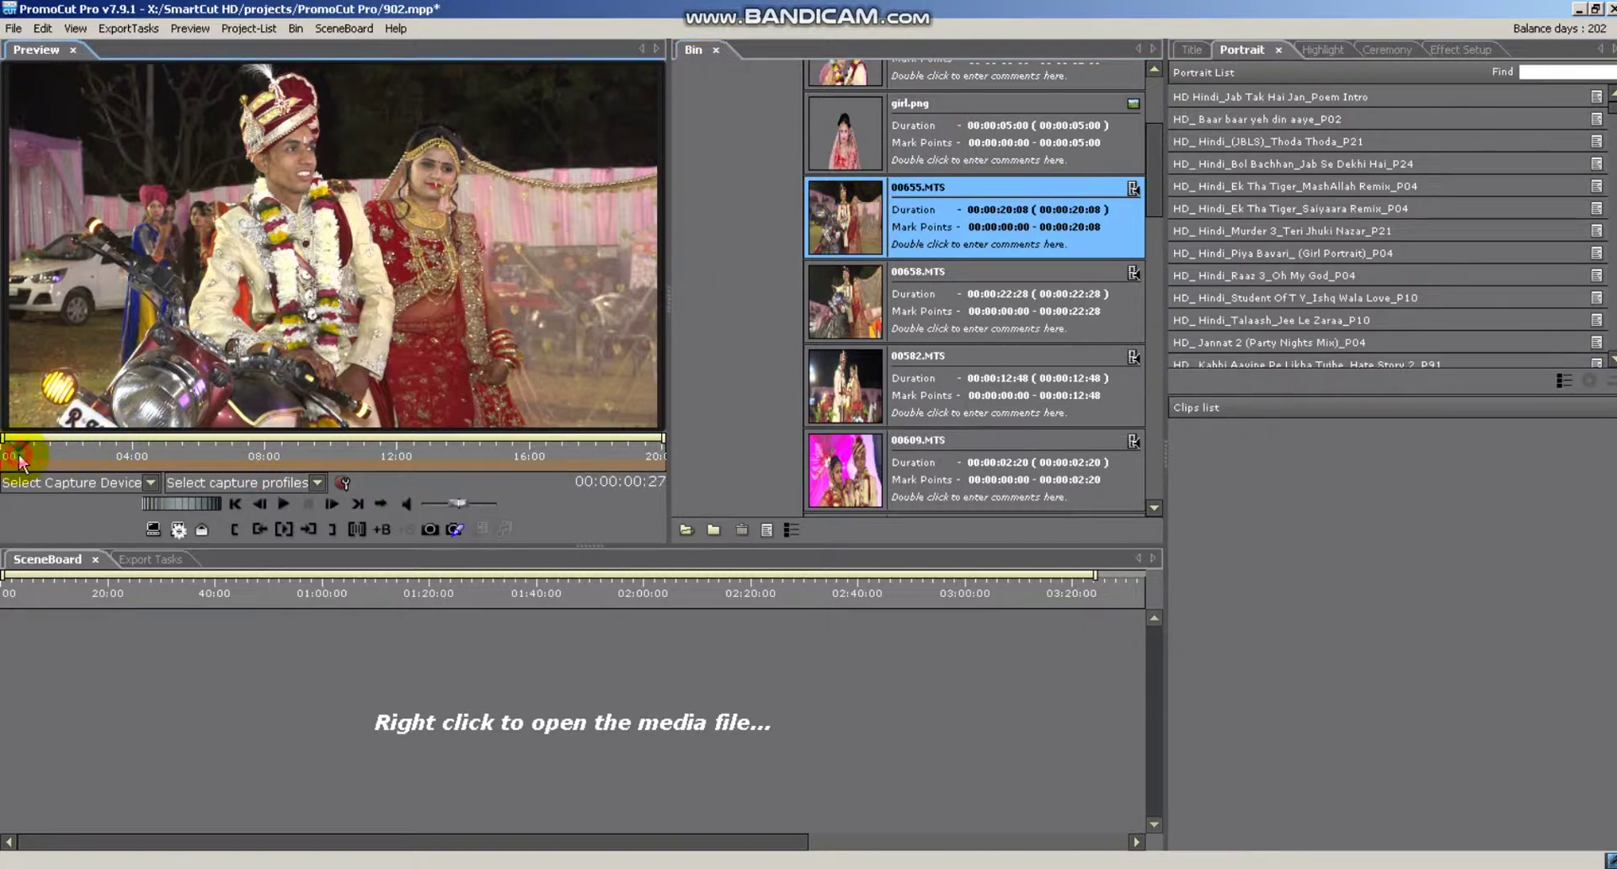
pyautogui.moveTo(19, 454); pyautogui.dragTo(366, 442)
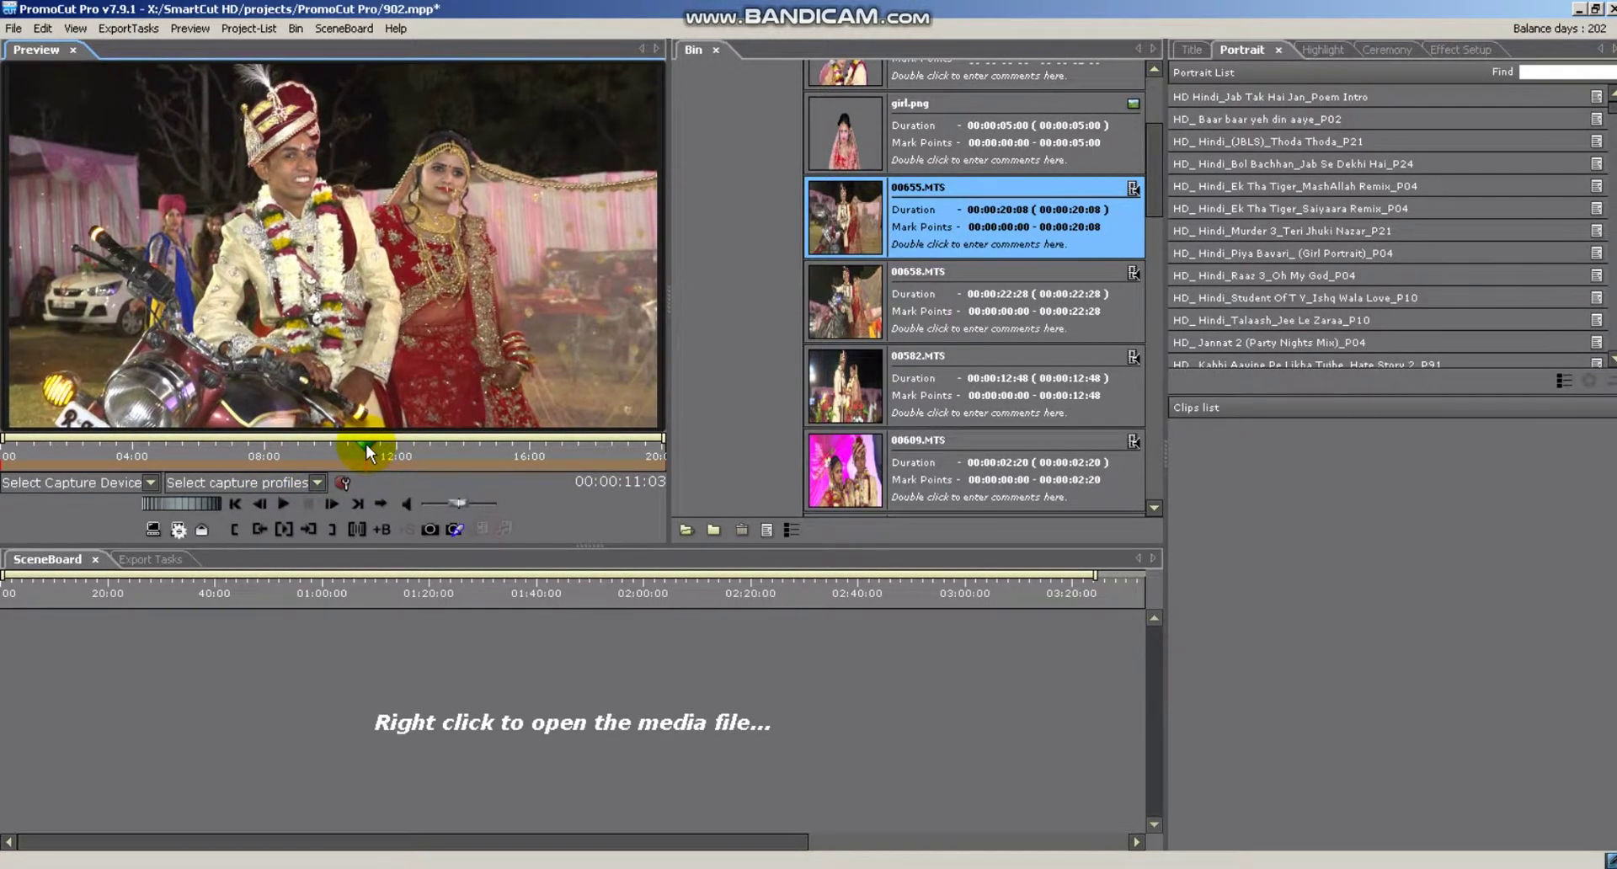
pyautogui.click(233, 530)
# Step: Mark the end of clip 00655.MTS at 00:00:15:41 and scrub through the clip
pyautogui.moveTo(370, 454); pyautogui.dragTo(524, 457)
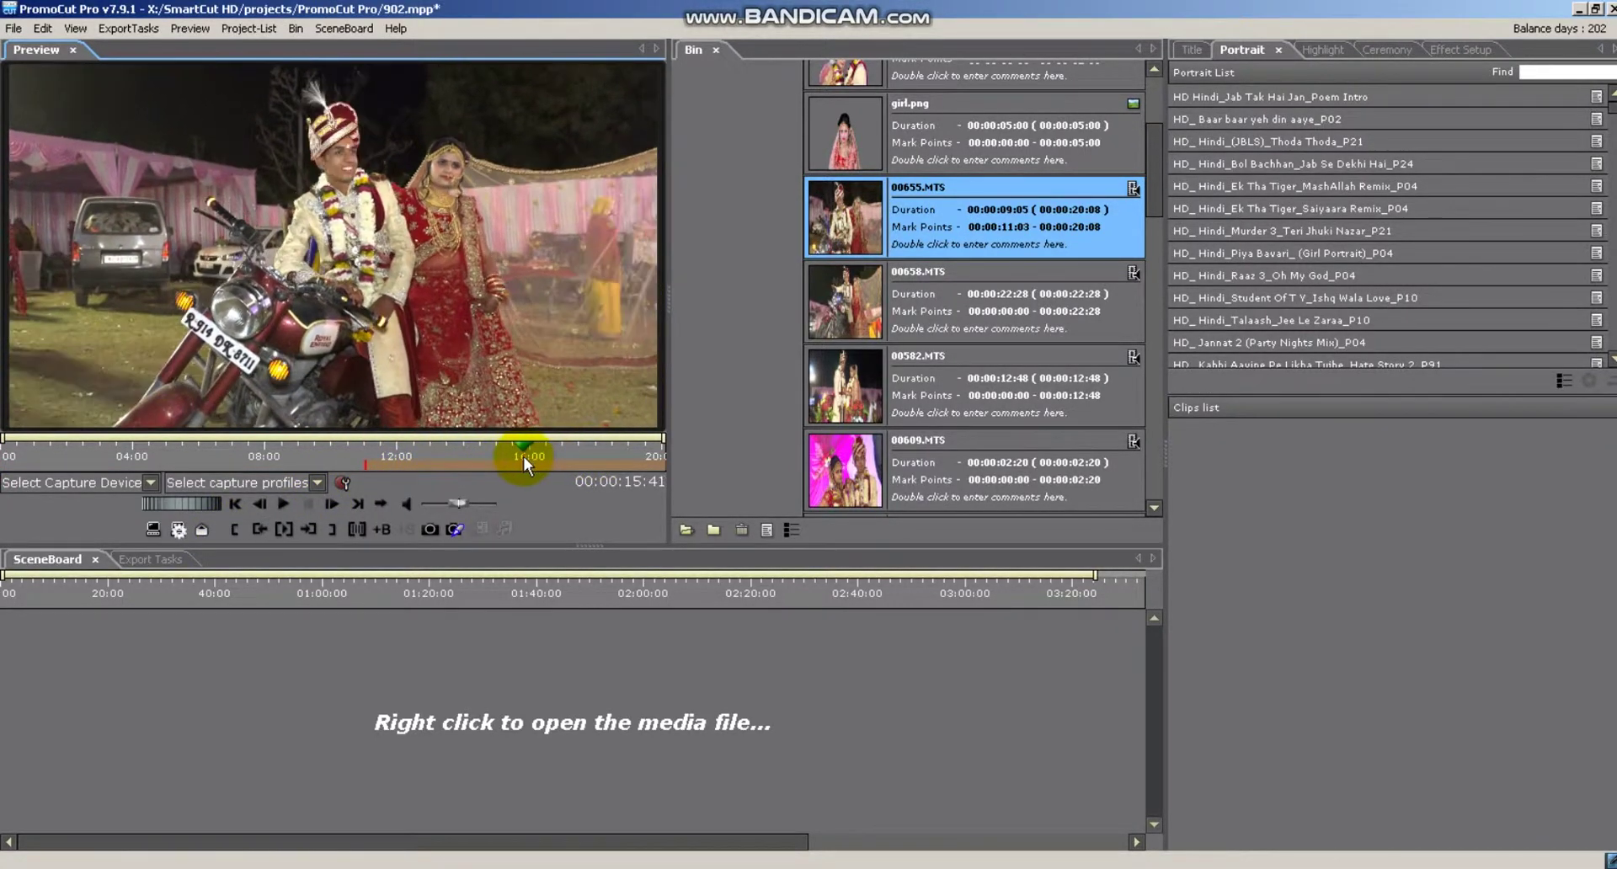
pyautogui.click(333, 529)
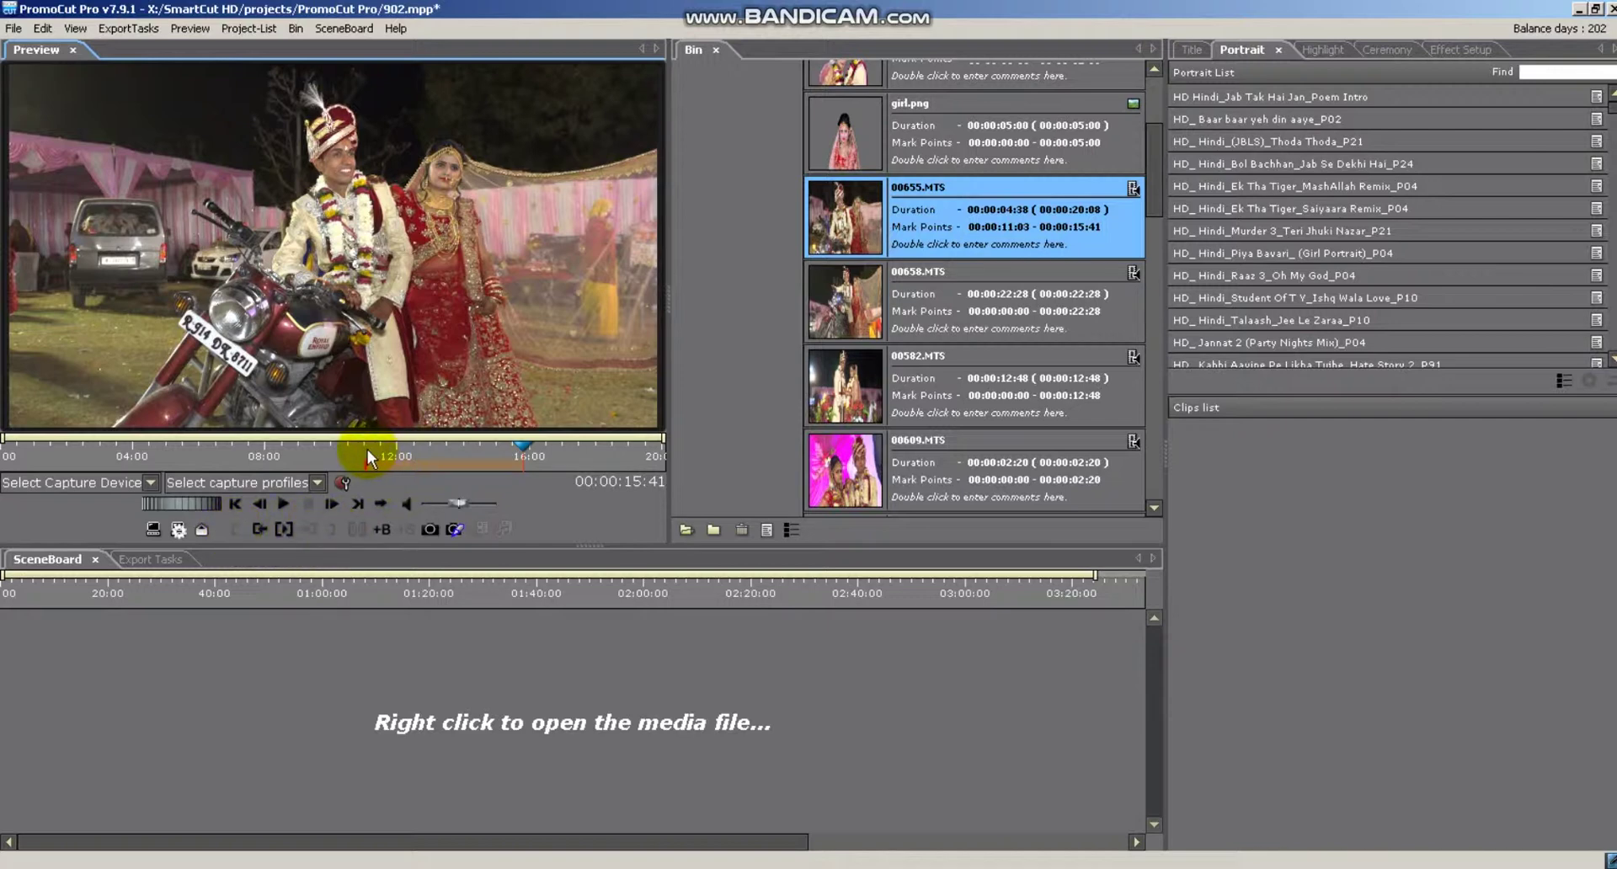
pyautogui.press('space')
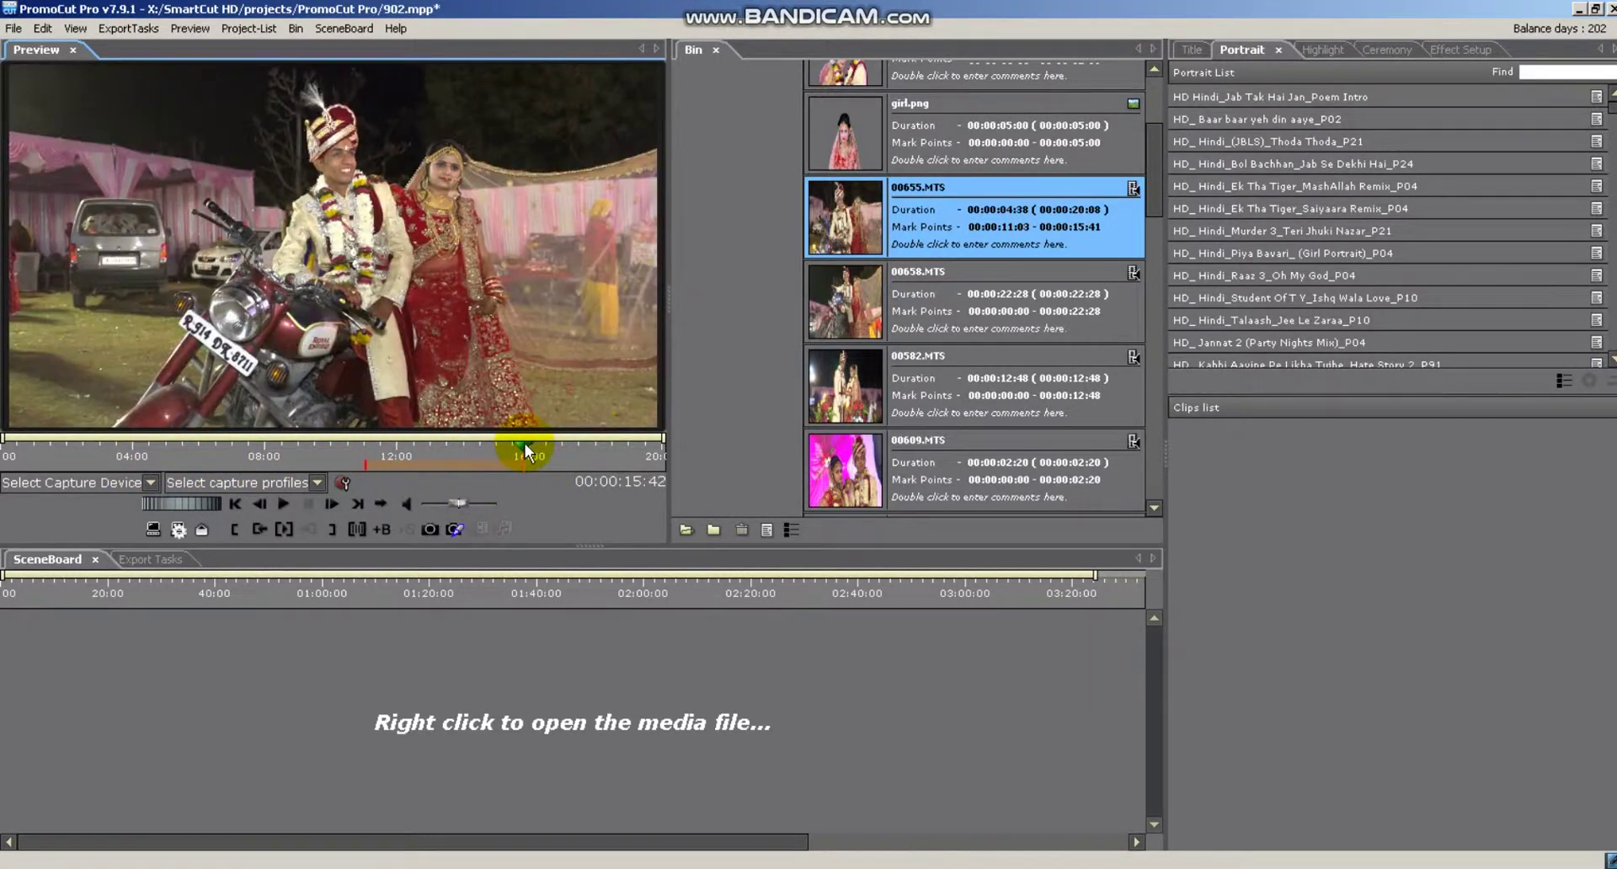
pyautogui.moveTo(397, 450); pyautogui.dragTo(148, 453)
# Step: Trim clip 00658.MTS to the range from 00:00:08:26 to 00:00:13:48
pyautogui.click(855, 316)
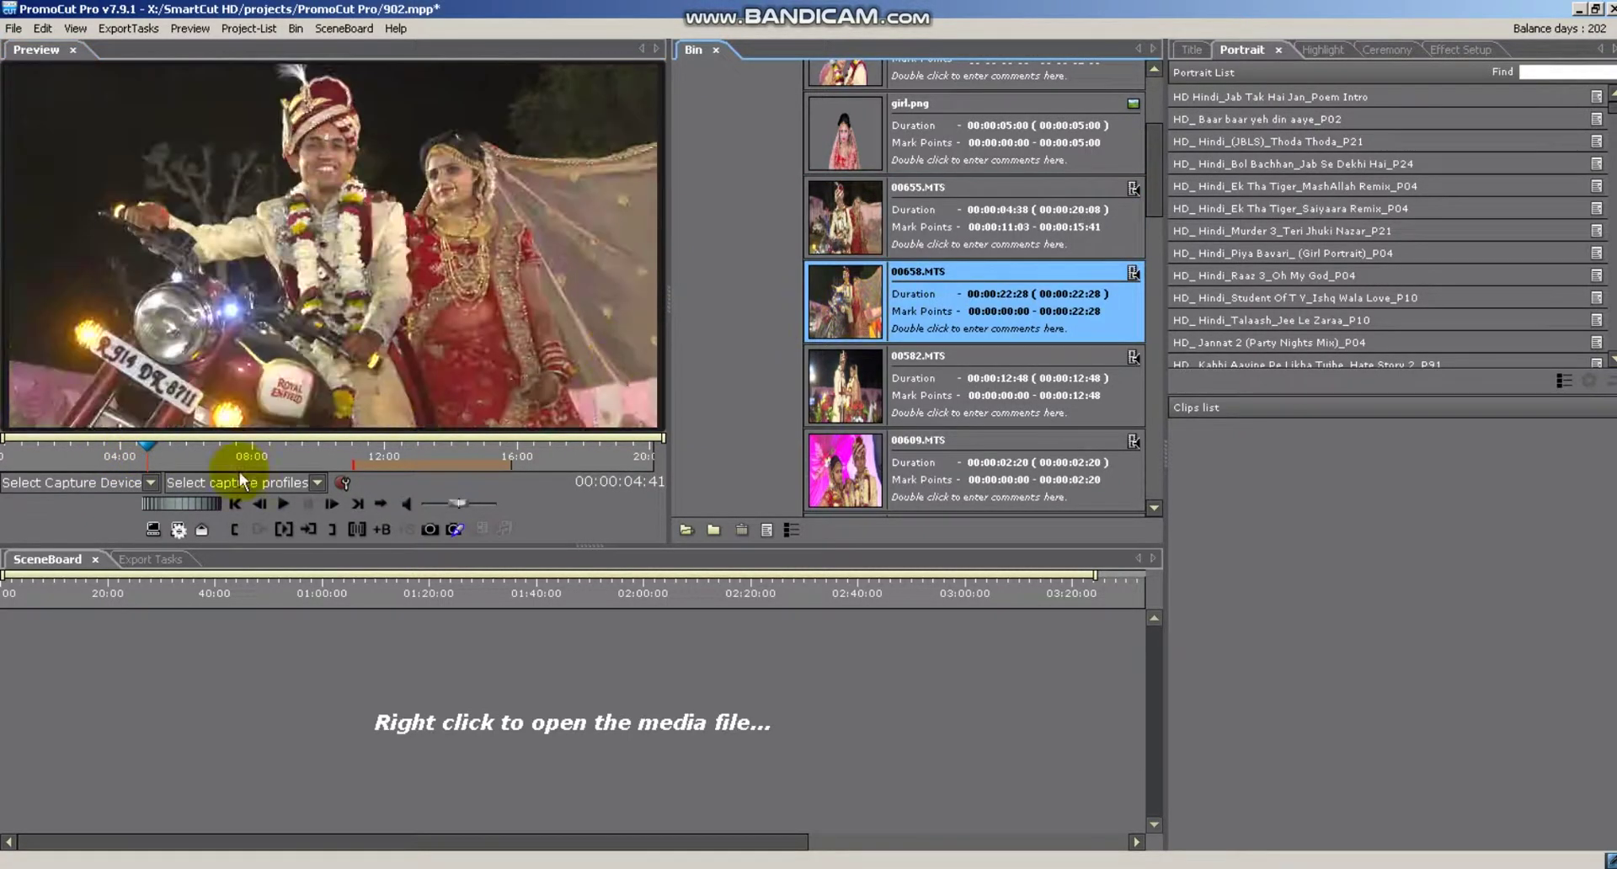
pyautogui.moveTo(9, 452); pyautogui.dragTo(230, 463)
pyautogui.press('space')
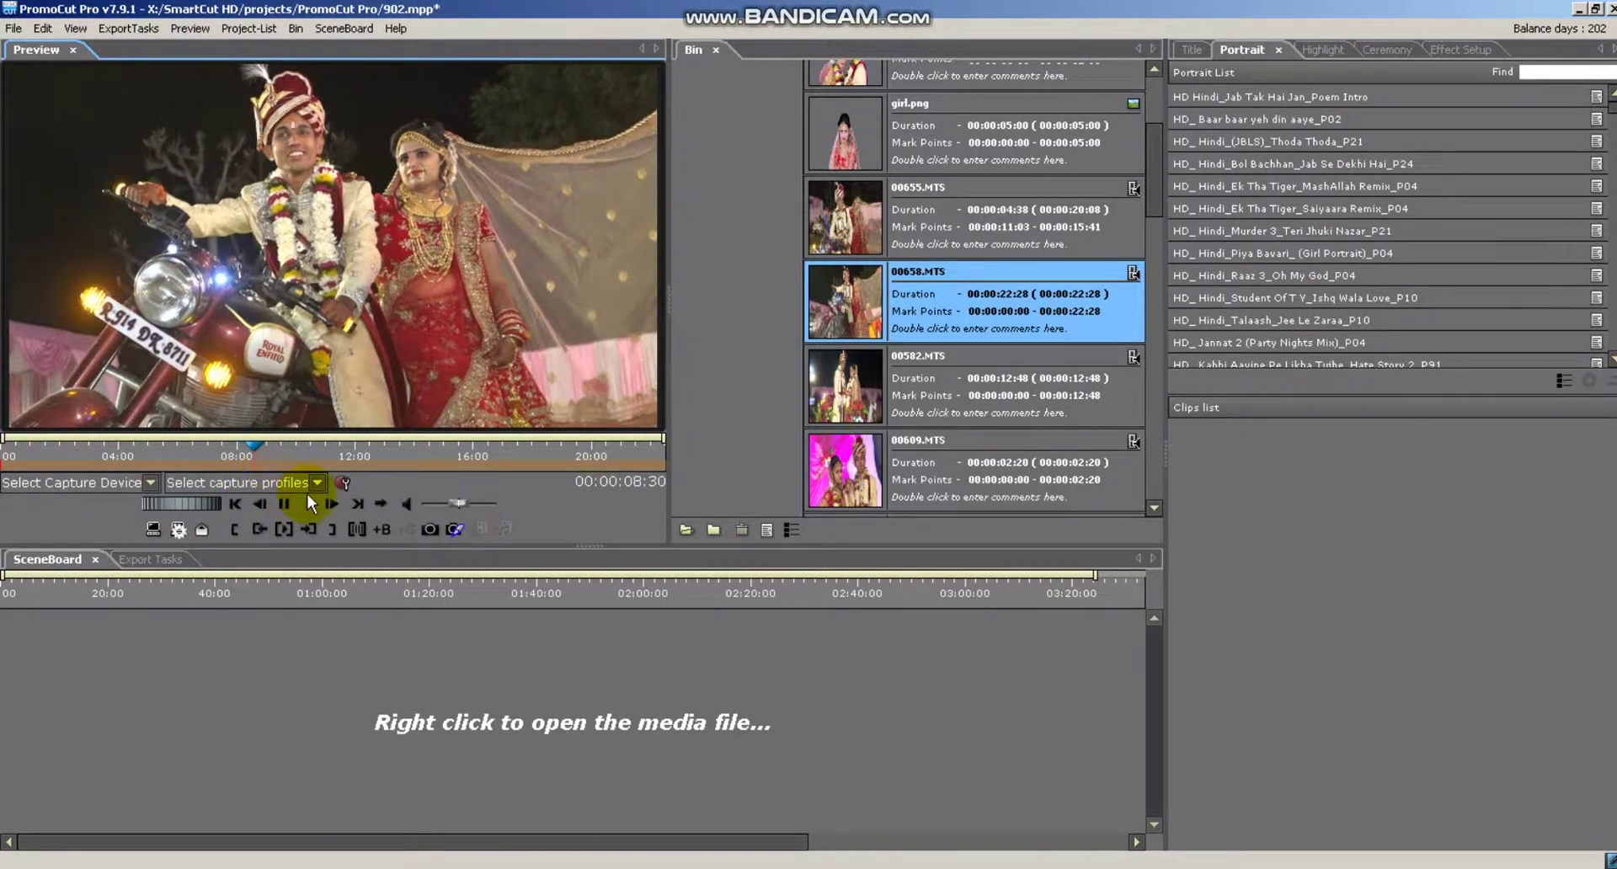
pyautogui.click(252, 451)
pyautogui.click(235, 530)
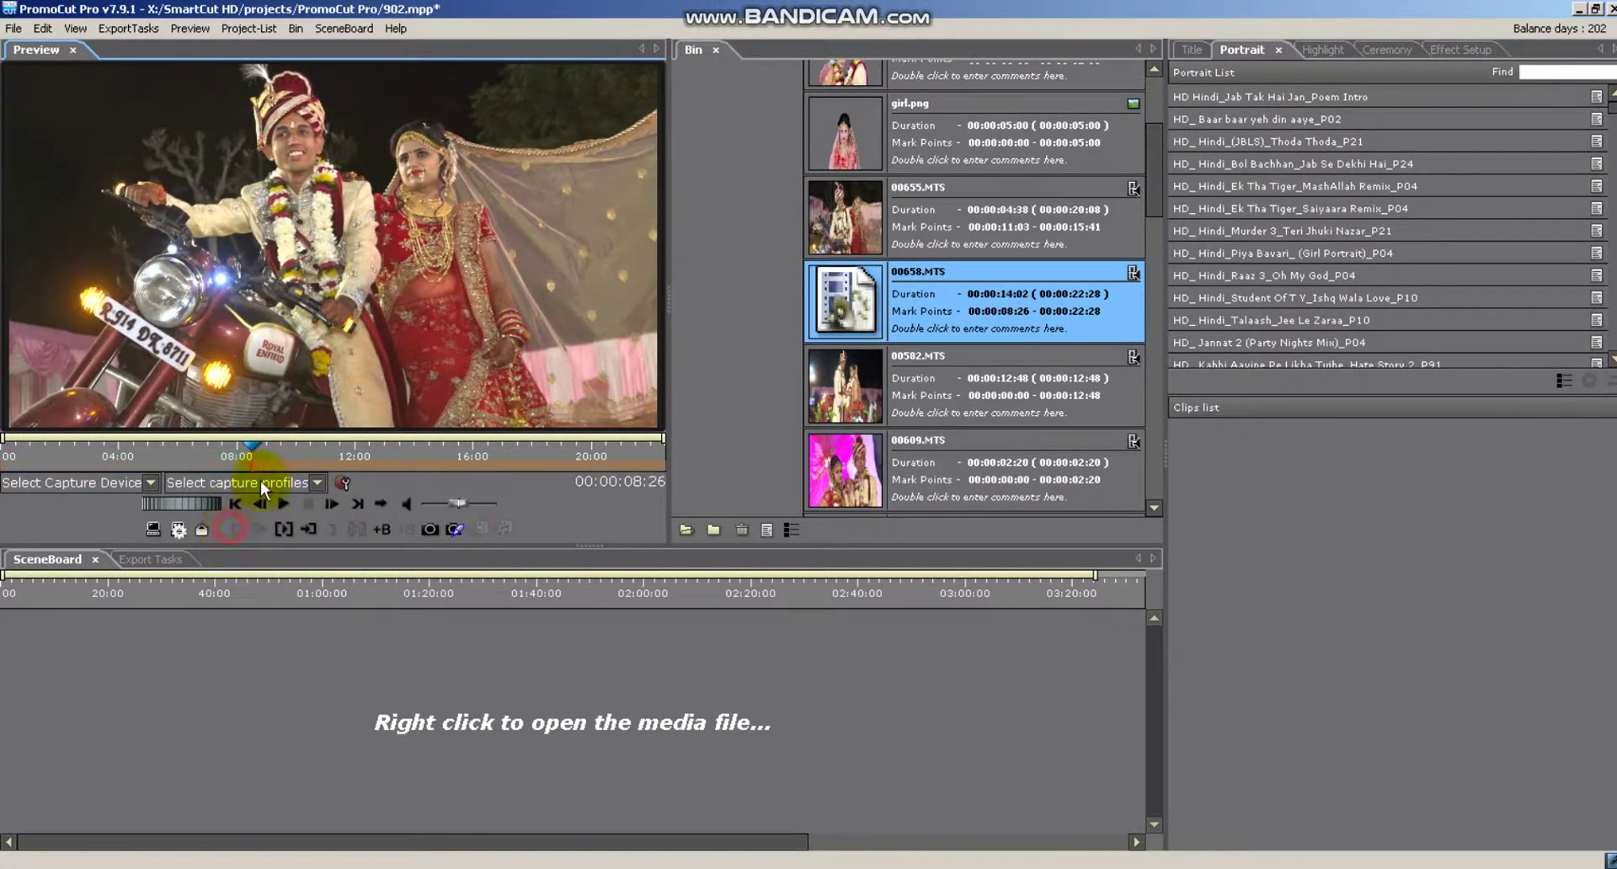
pyautogui.moveTo(236, 448); pyautogui.dragTo(404, 469)
pyautogui.click(333, 529)
# Step: Trim clip 00582.MTS to the range from 00:00:02:10 to 00:00:09:38
pyautogui.click(823, 383)
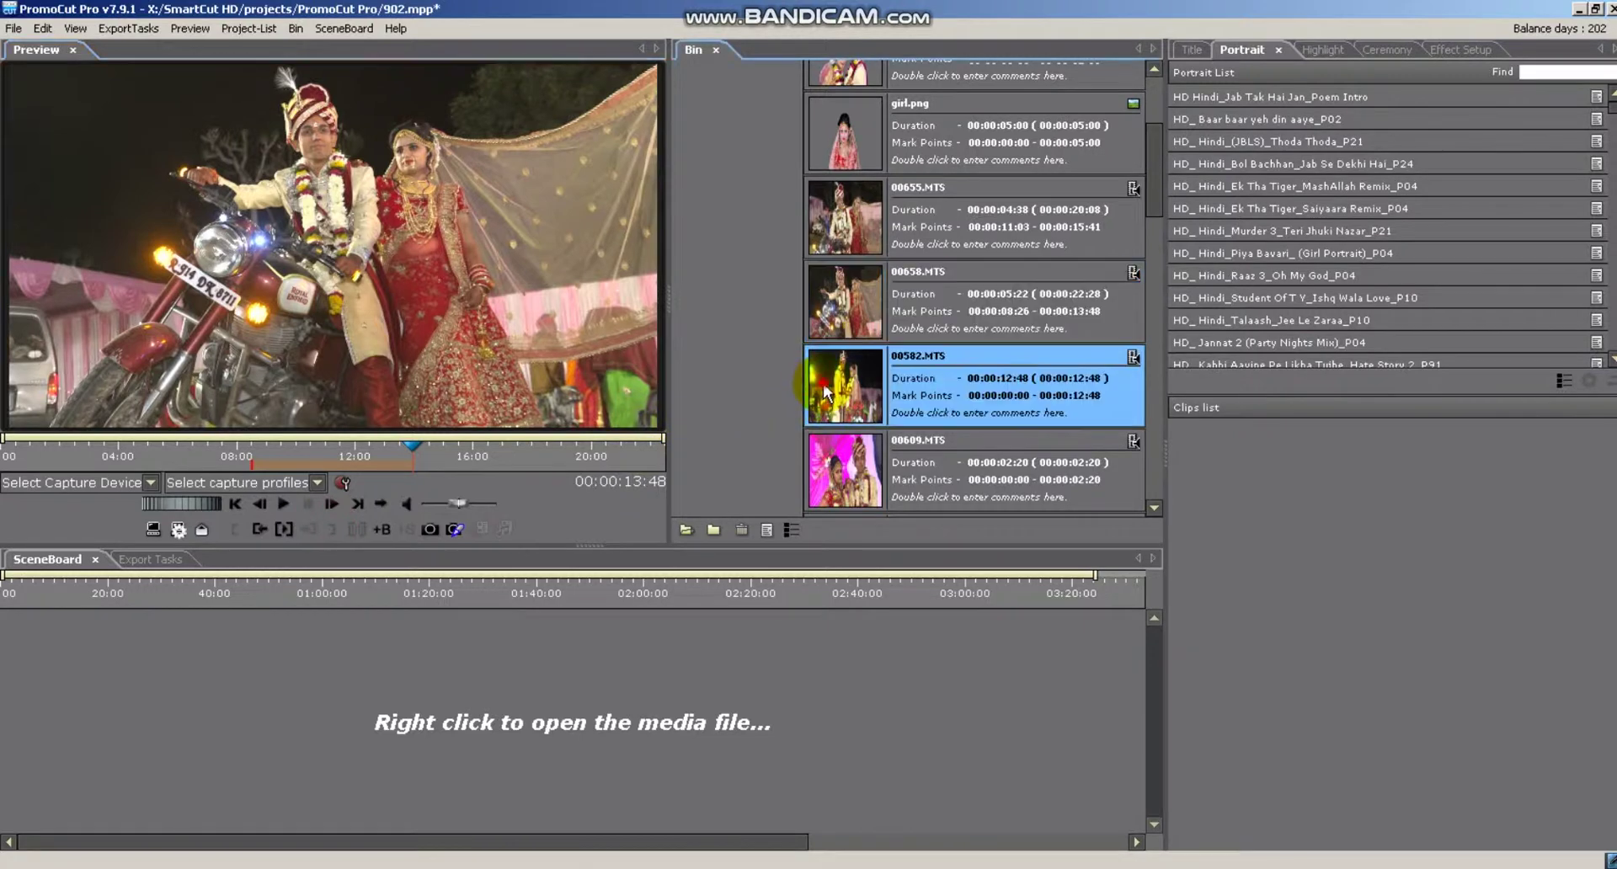
pyautogui.moveTo(77, 447); pyautogui.dragTo(457, 451)
pyautogui.click(229, 532)
pyautogui.press('space')
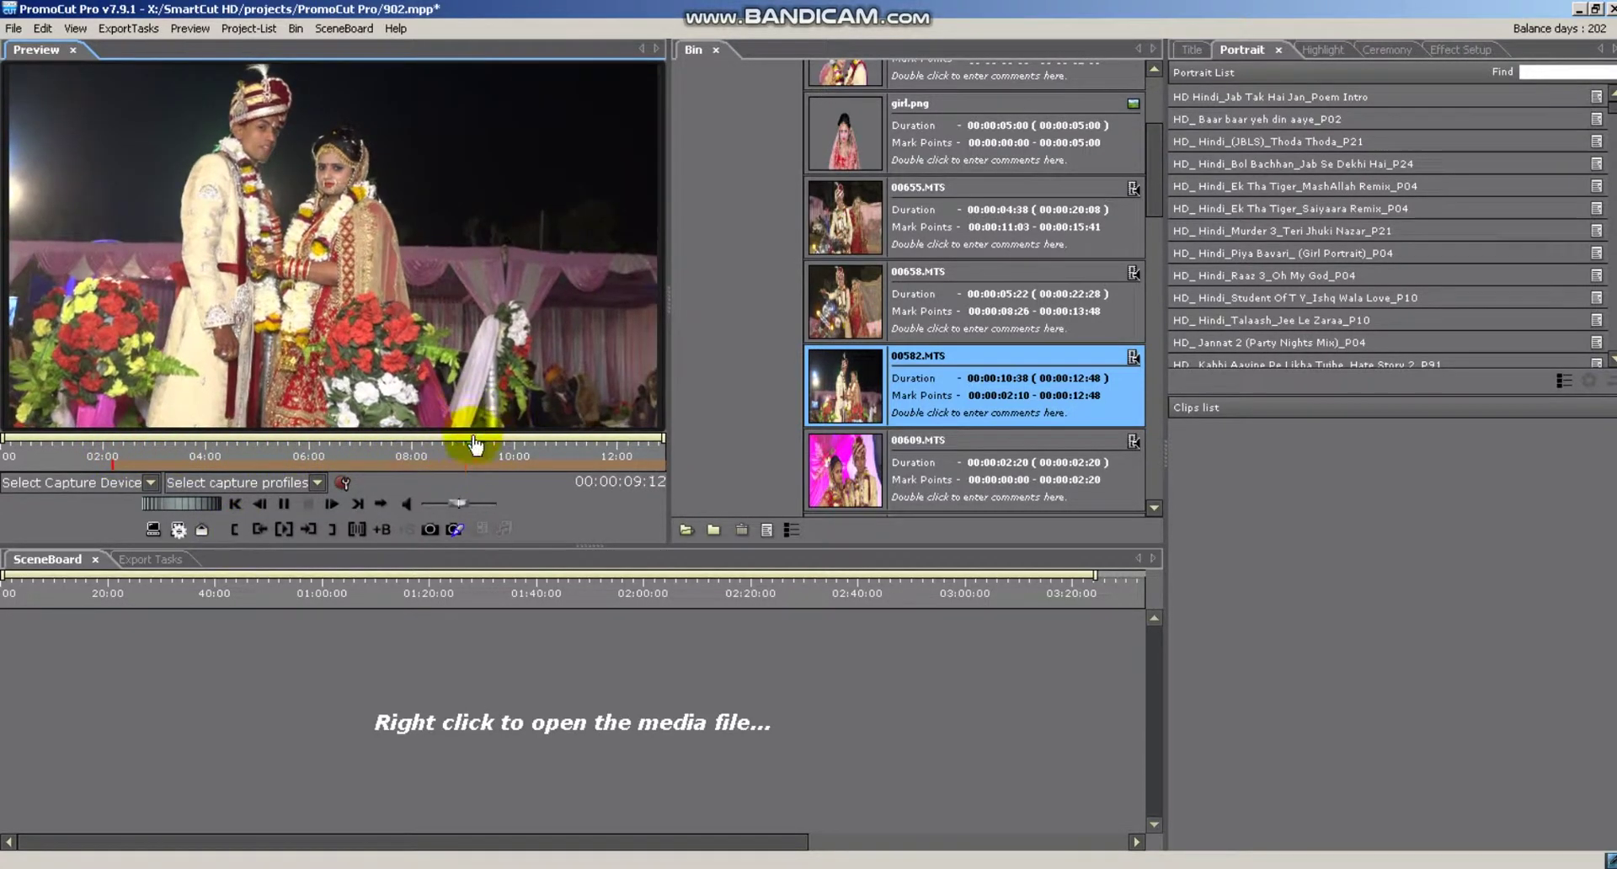
pyautogui.click(332, 530)
# Step: Preview clip 00609.MTS and delete it from the bin
pyautogui.scroll(-1, 895, 400)
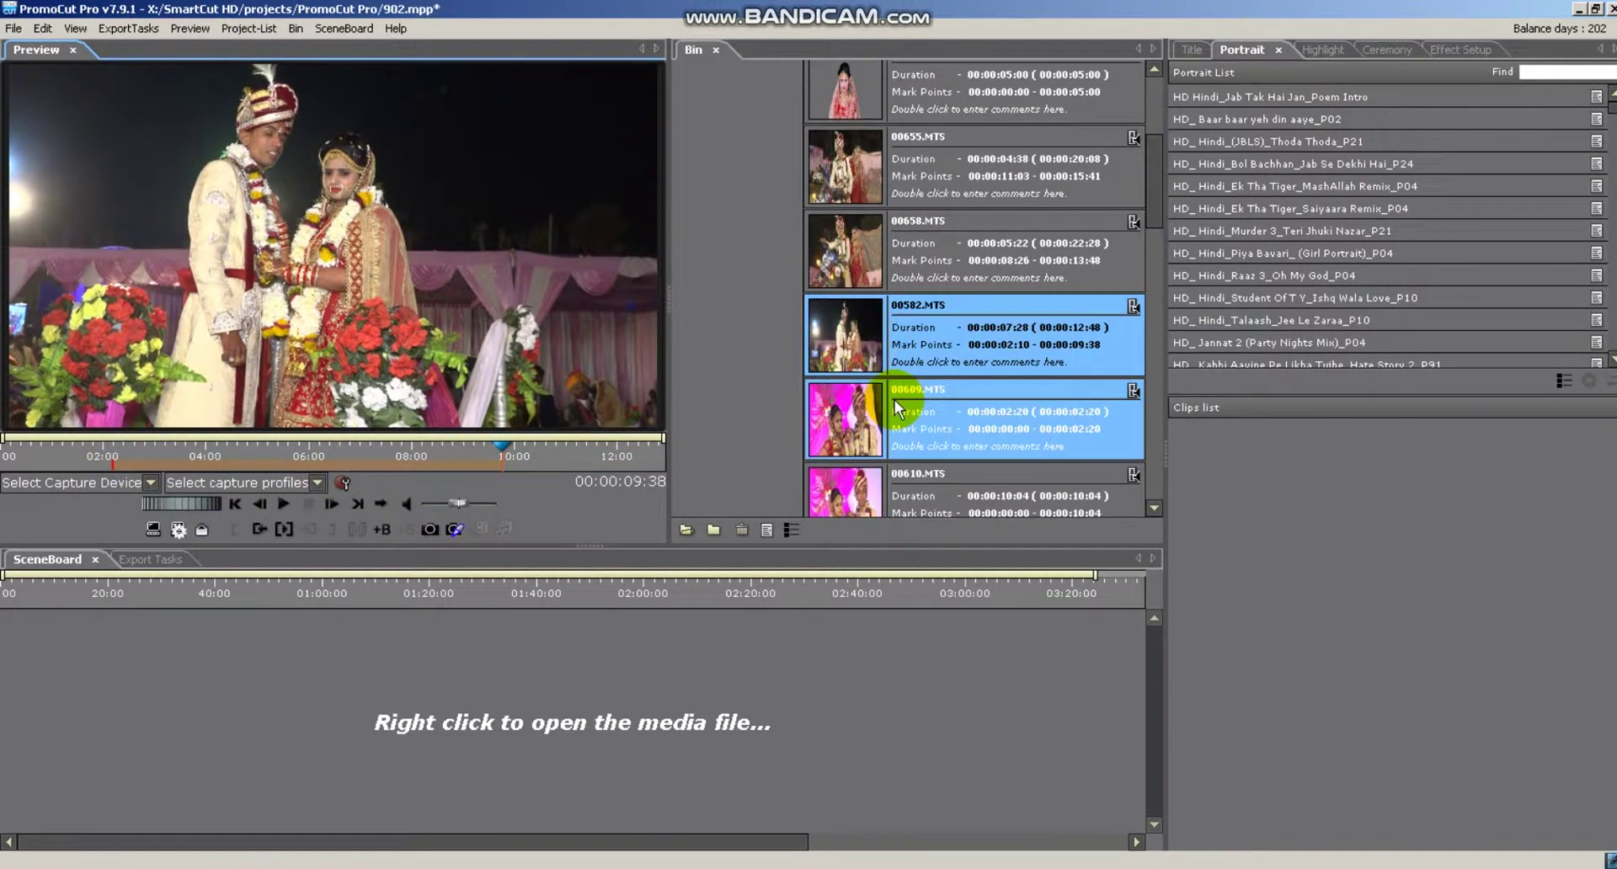
pyautogui.scroll(-2, 895, 399)
pyautogui.click(880, 337)
pyautogui.moveTo(21, 456); pyautogui.dragTo(287, 480)
pyautogui.click(852, 345)
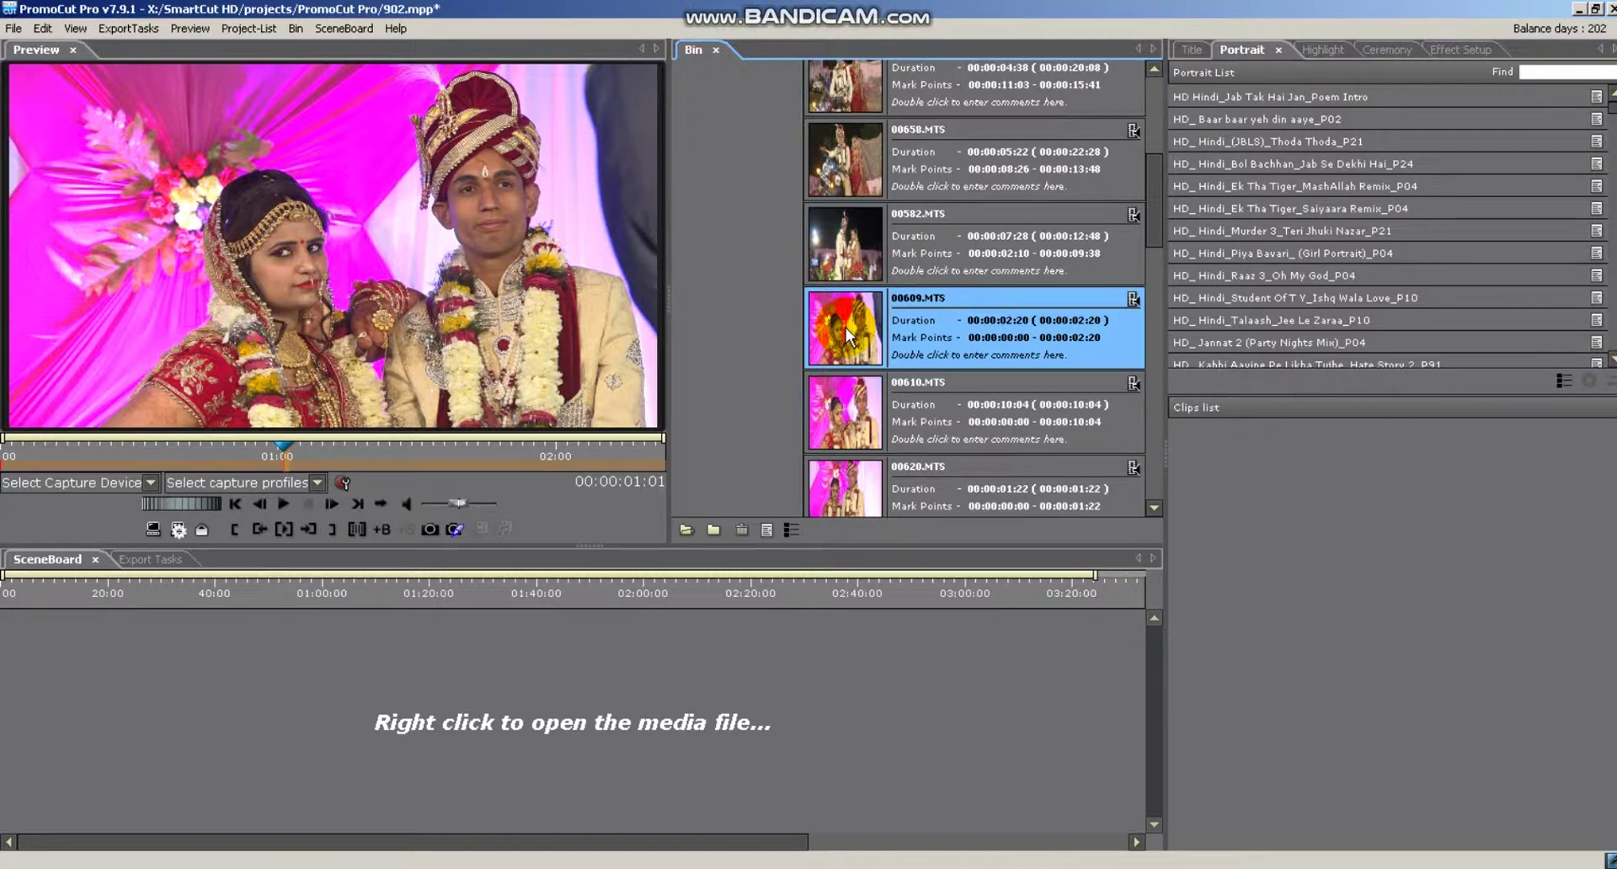
pyautogui.press('Delete')
# Step: Trim clip 00610.MTS to the range from 00:00:04:17 to 00:00:06:45
pyautogui.click(846, 334)
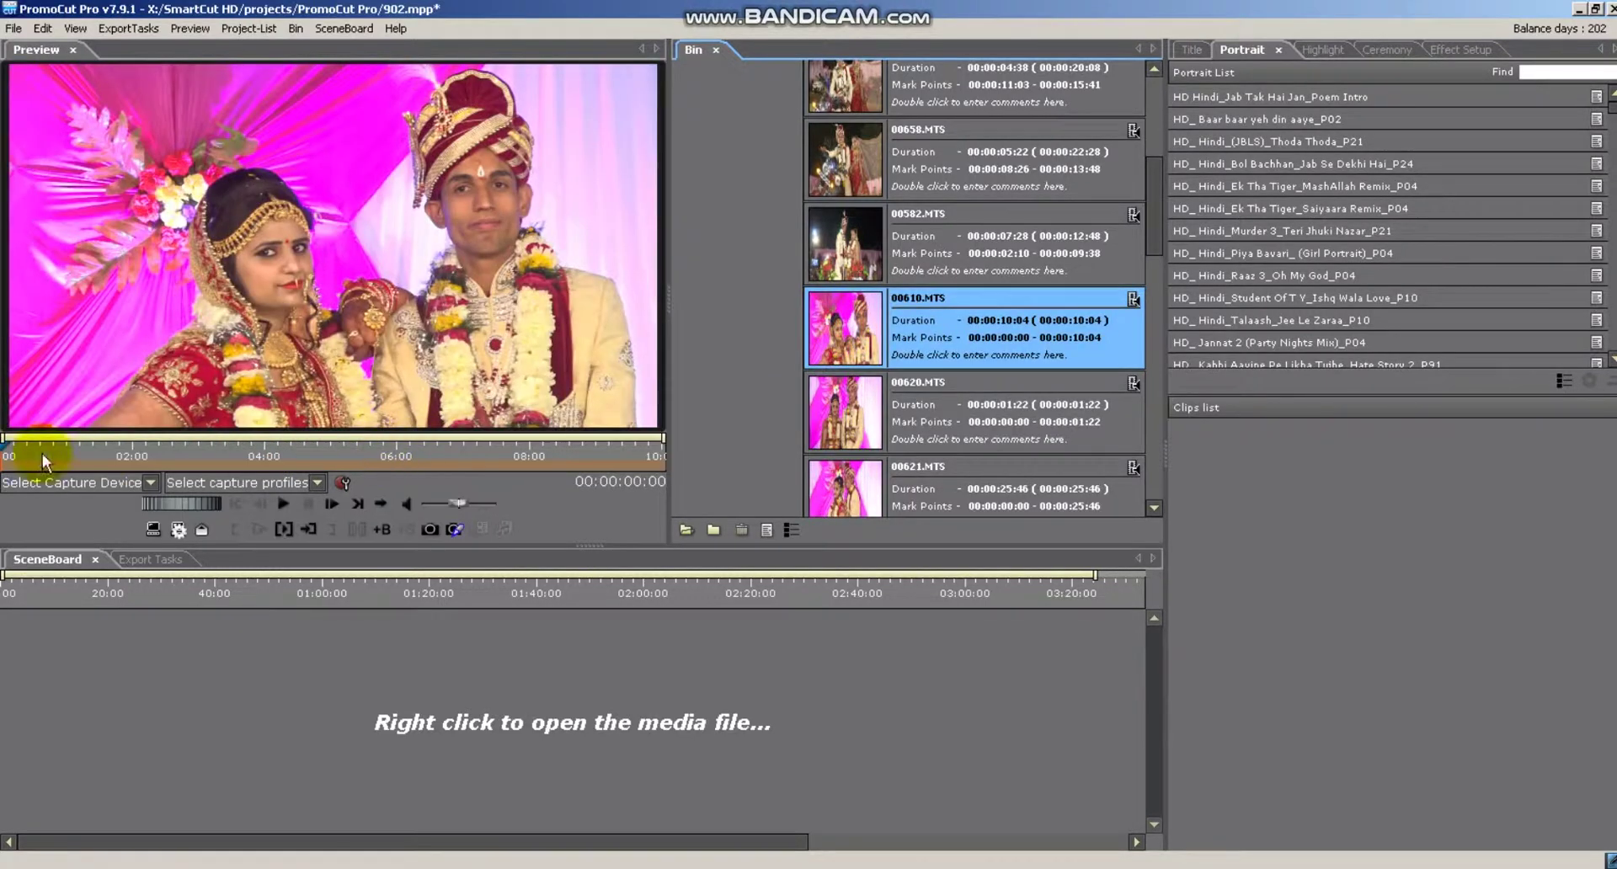
pyautogui.moveTo(36, 458); pyautogui.dragTo(288, 453)
pyautogui.click(237, 530)
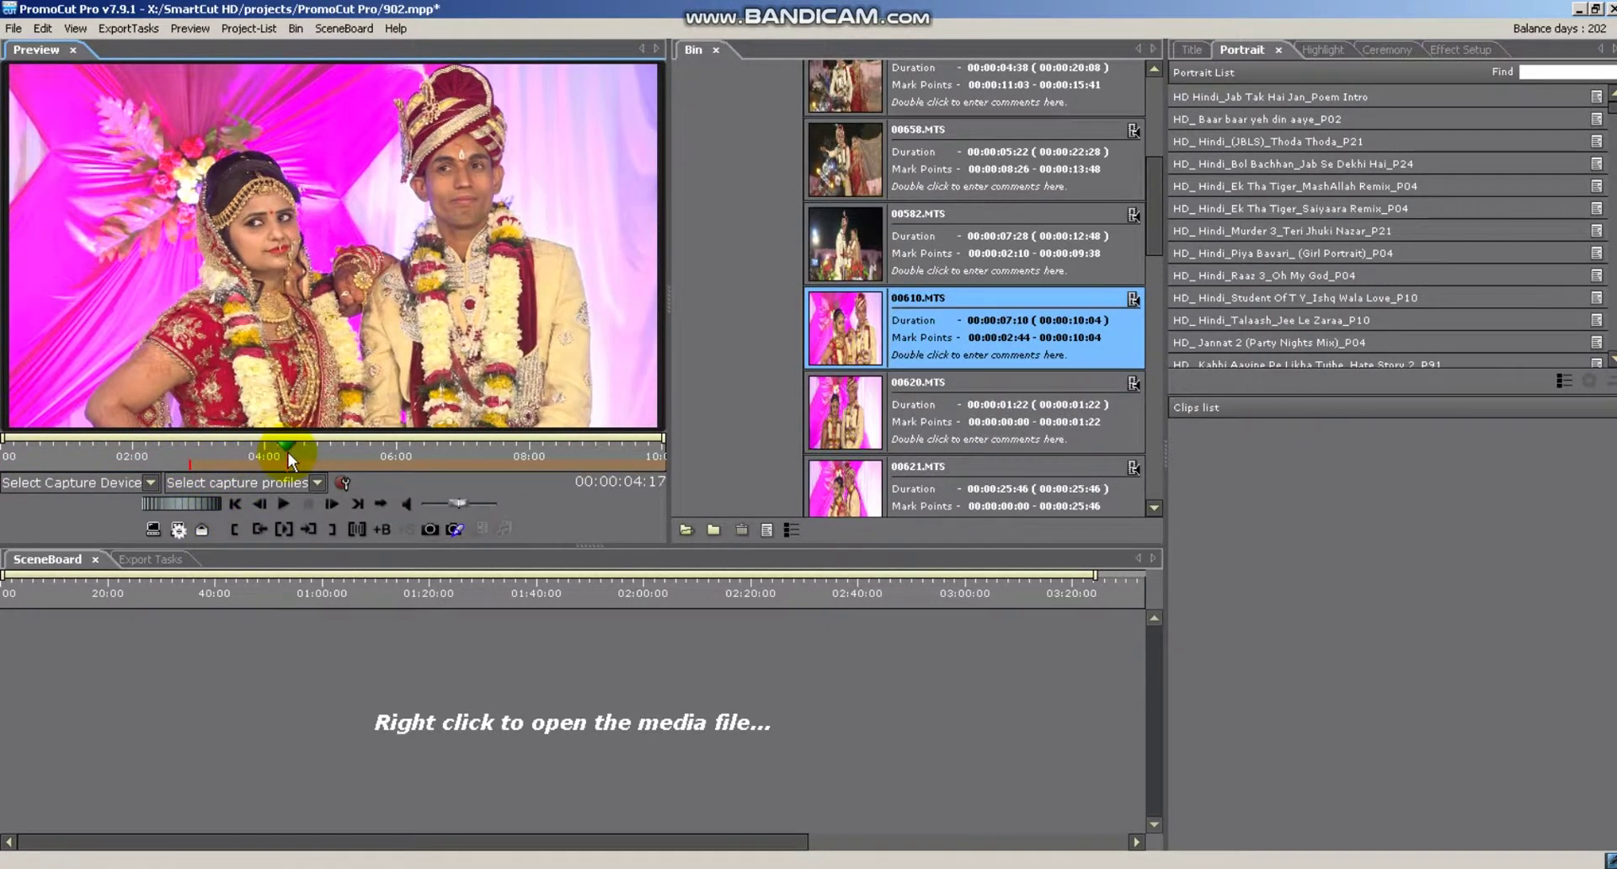
pyautogui.click(234, 531)
pyautogui.moveTo(289, 445); pyautogui.dragTo(457, 474)
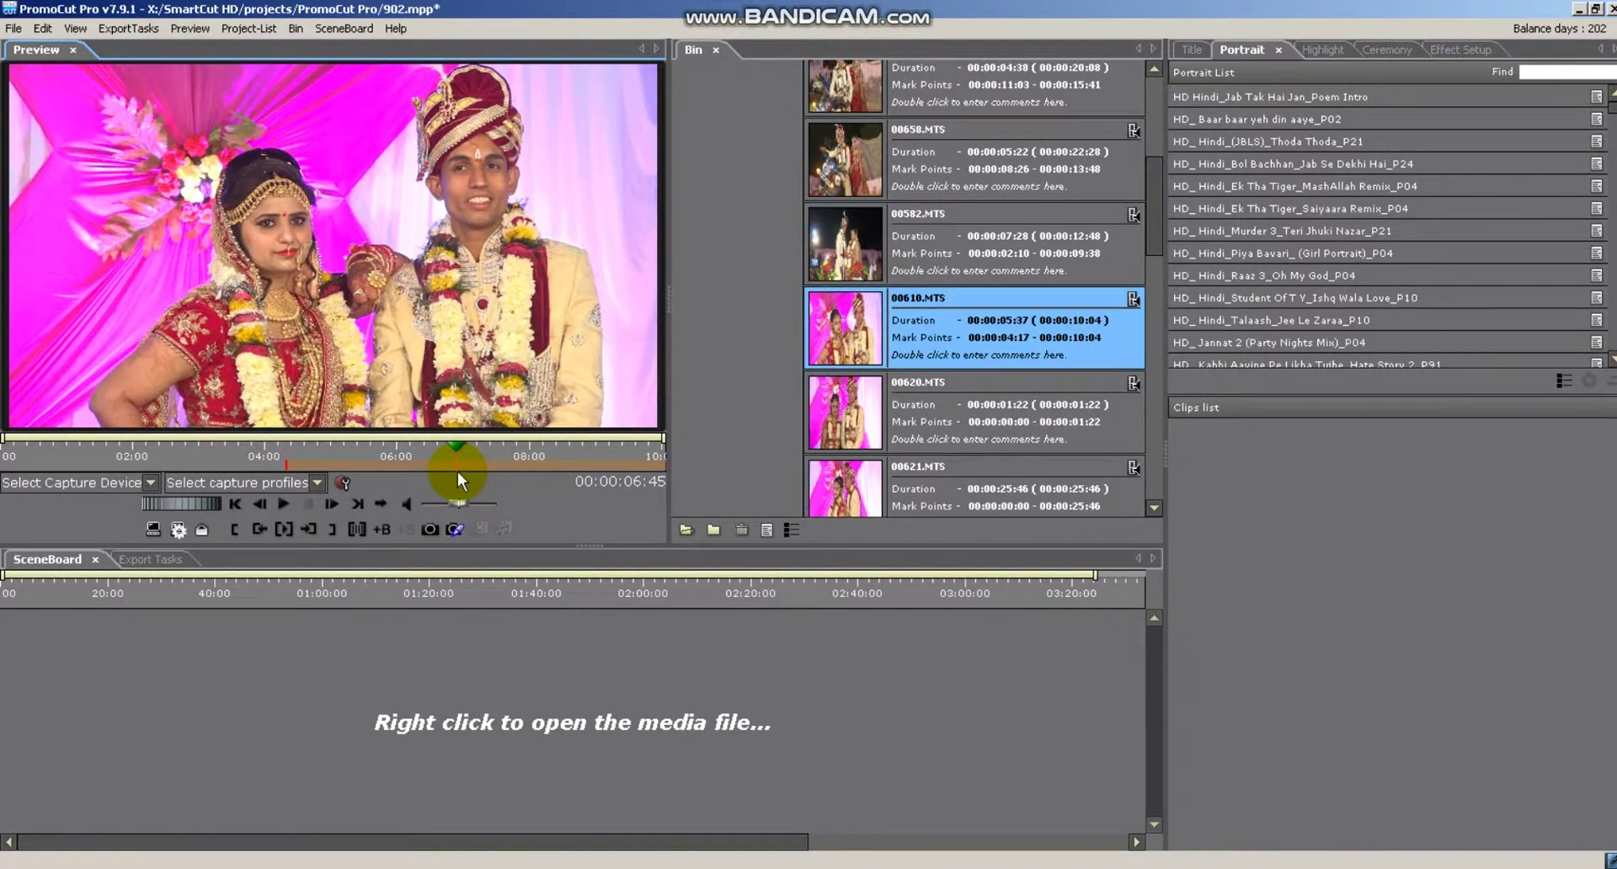
pyautogui.click(331, 530)
# Step: Preview the unwanted clips 00620.MTS, 00621.MTS and 00622.MTS and delete them from the bin
pyautogui.click(818, 409)
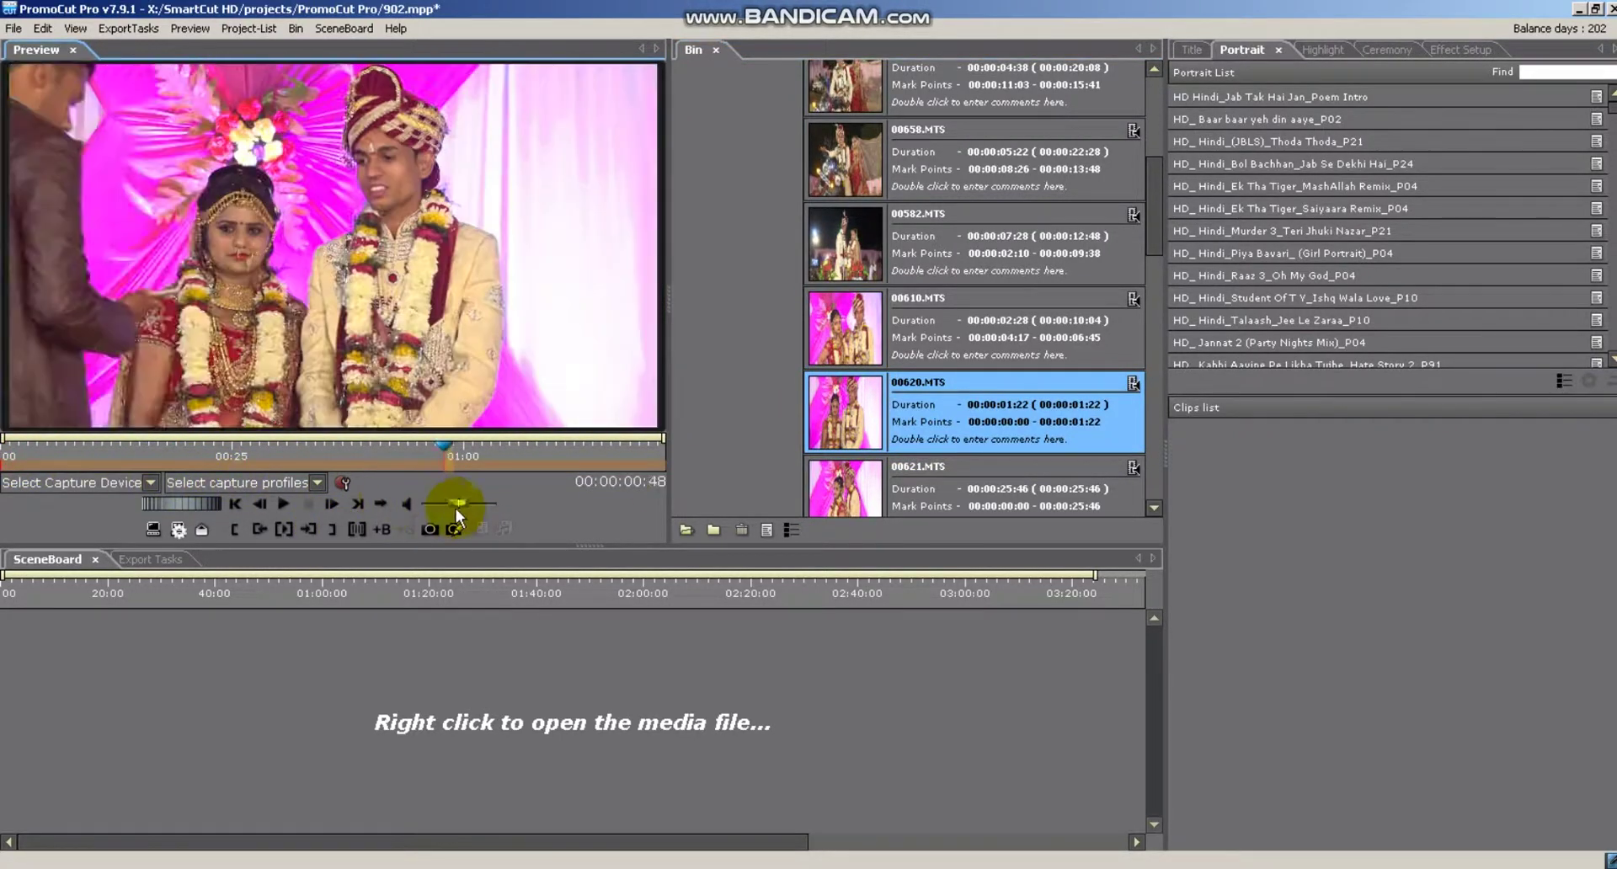
pyautogui.press('Delete')
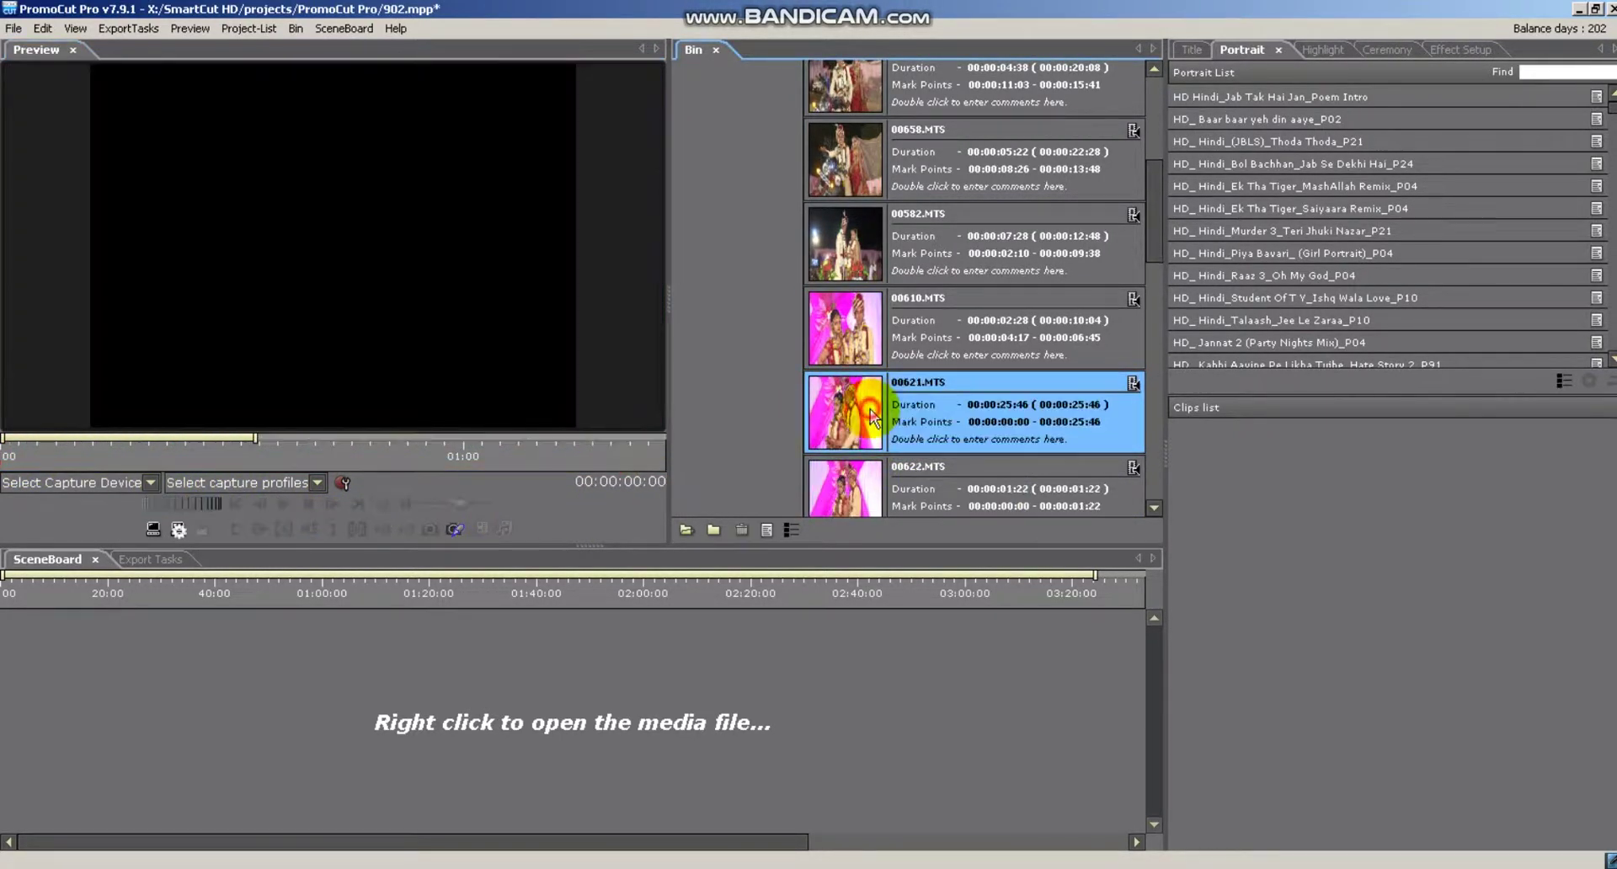
pyautogui.moveTo(33, 456); pyautogui.dragTo(736, 414)
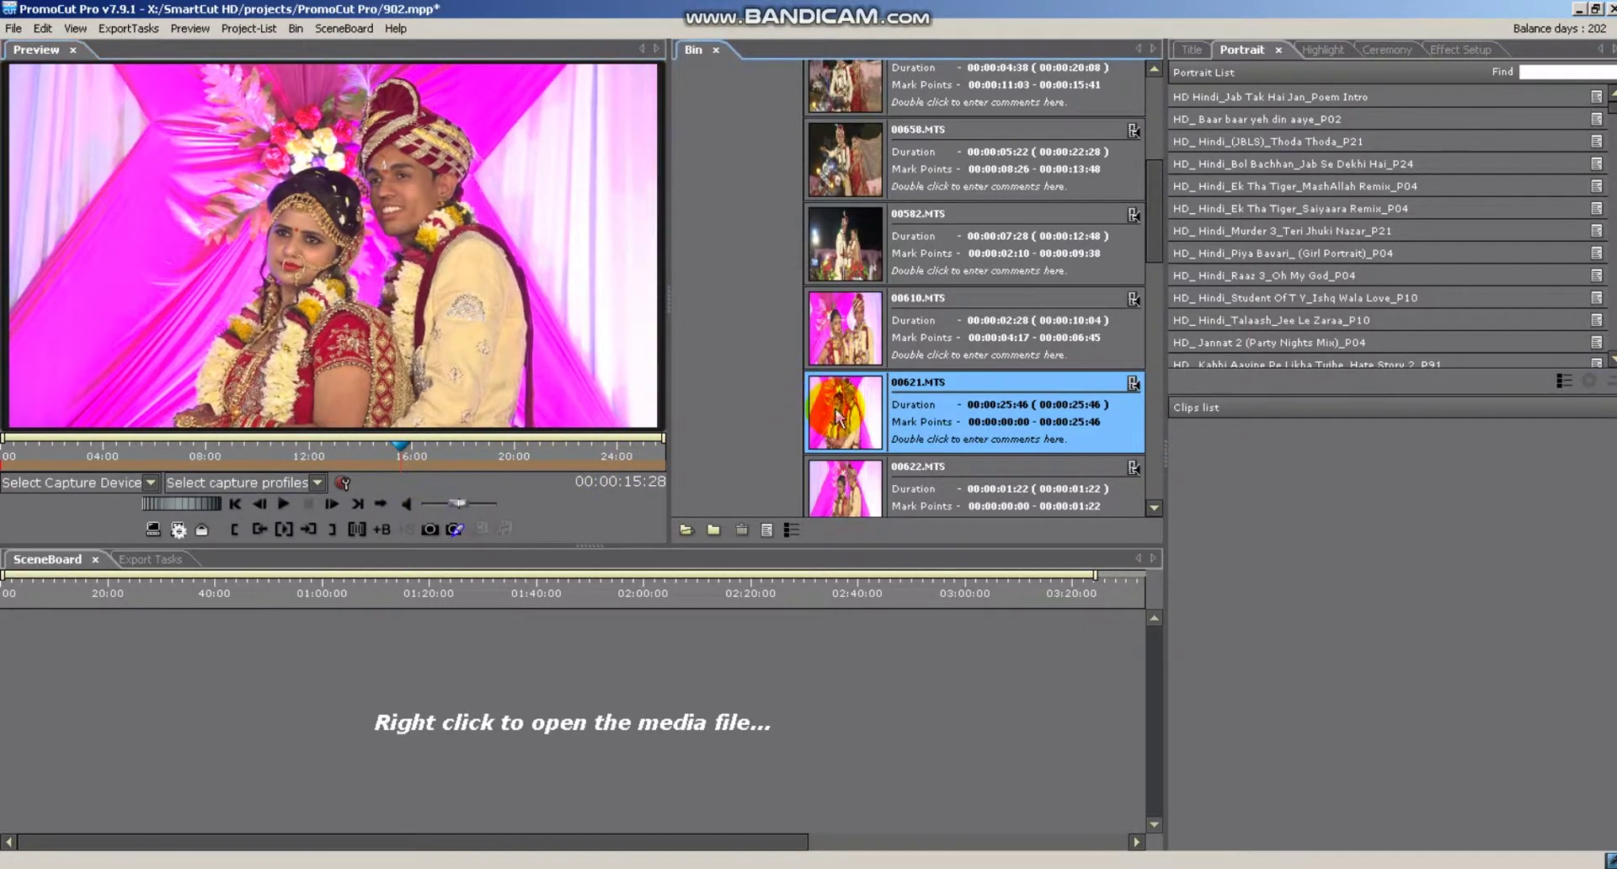
pyautogui.press('Delete')
pyautogui.moveTo(239, 475); pyautogui.dragTo(567, 476)
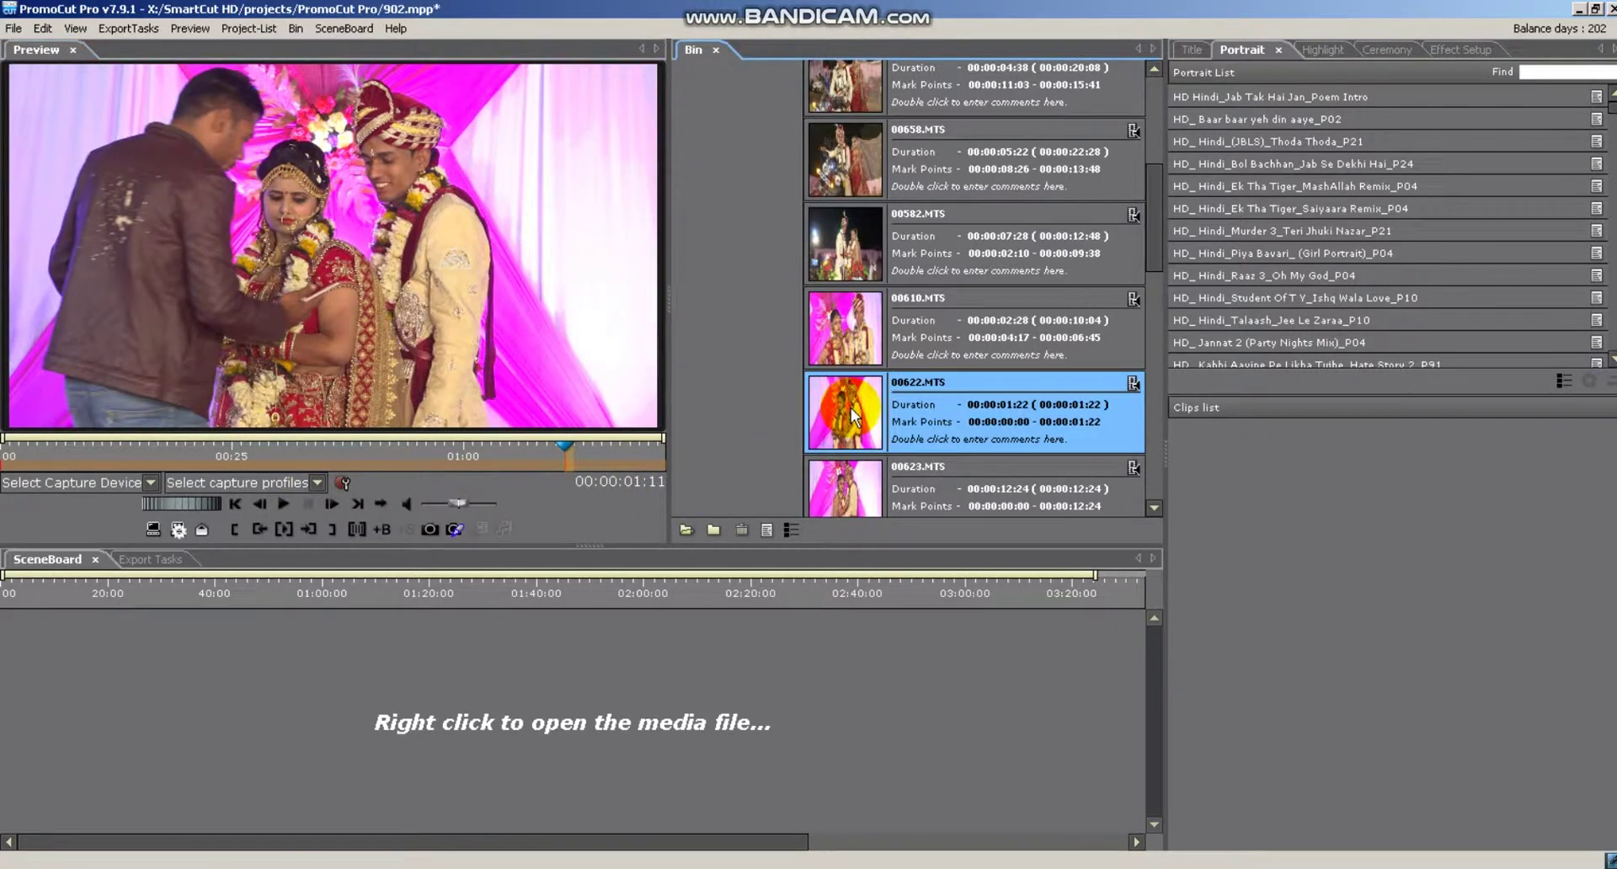
pyautogui.click(179, 530)
# Step: Trim clip 00623.MTS to the range from 00:00:04:22 to 00:00:10:13
pyautogui.moveTo(32, 460); pyautogui.dragTo(288, 454)
pyautogui.click(262, 531)
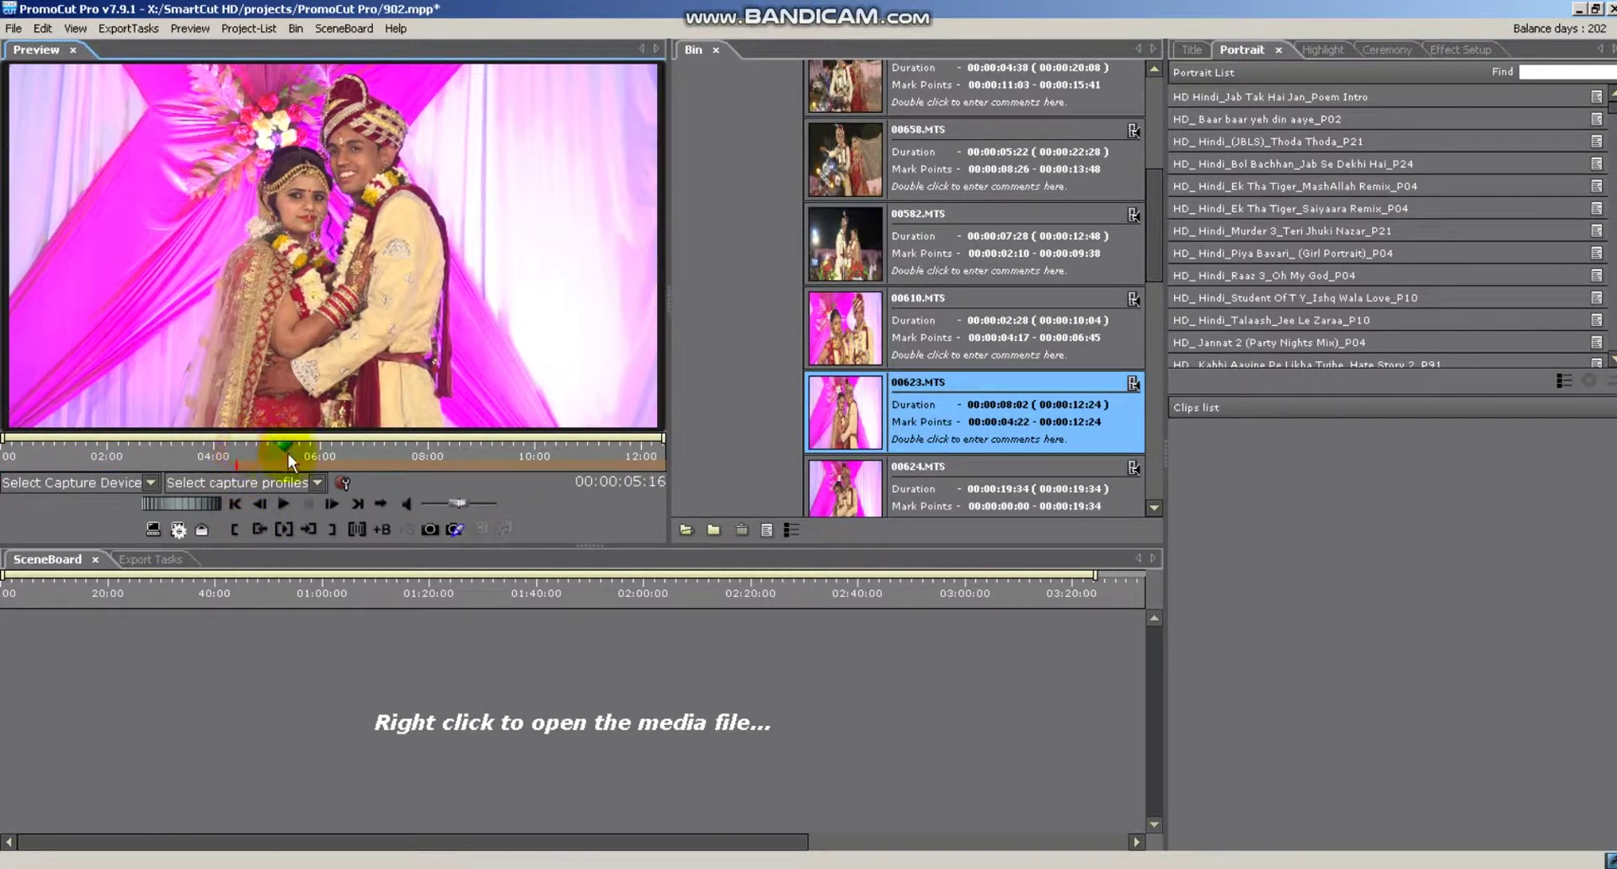
pyautogui.moveTo(476, 458); pyautogui.dragTo(550, 458)
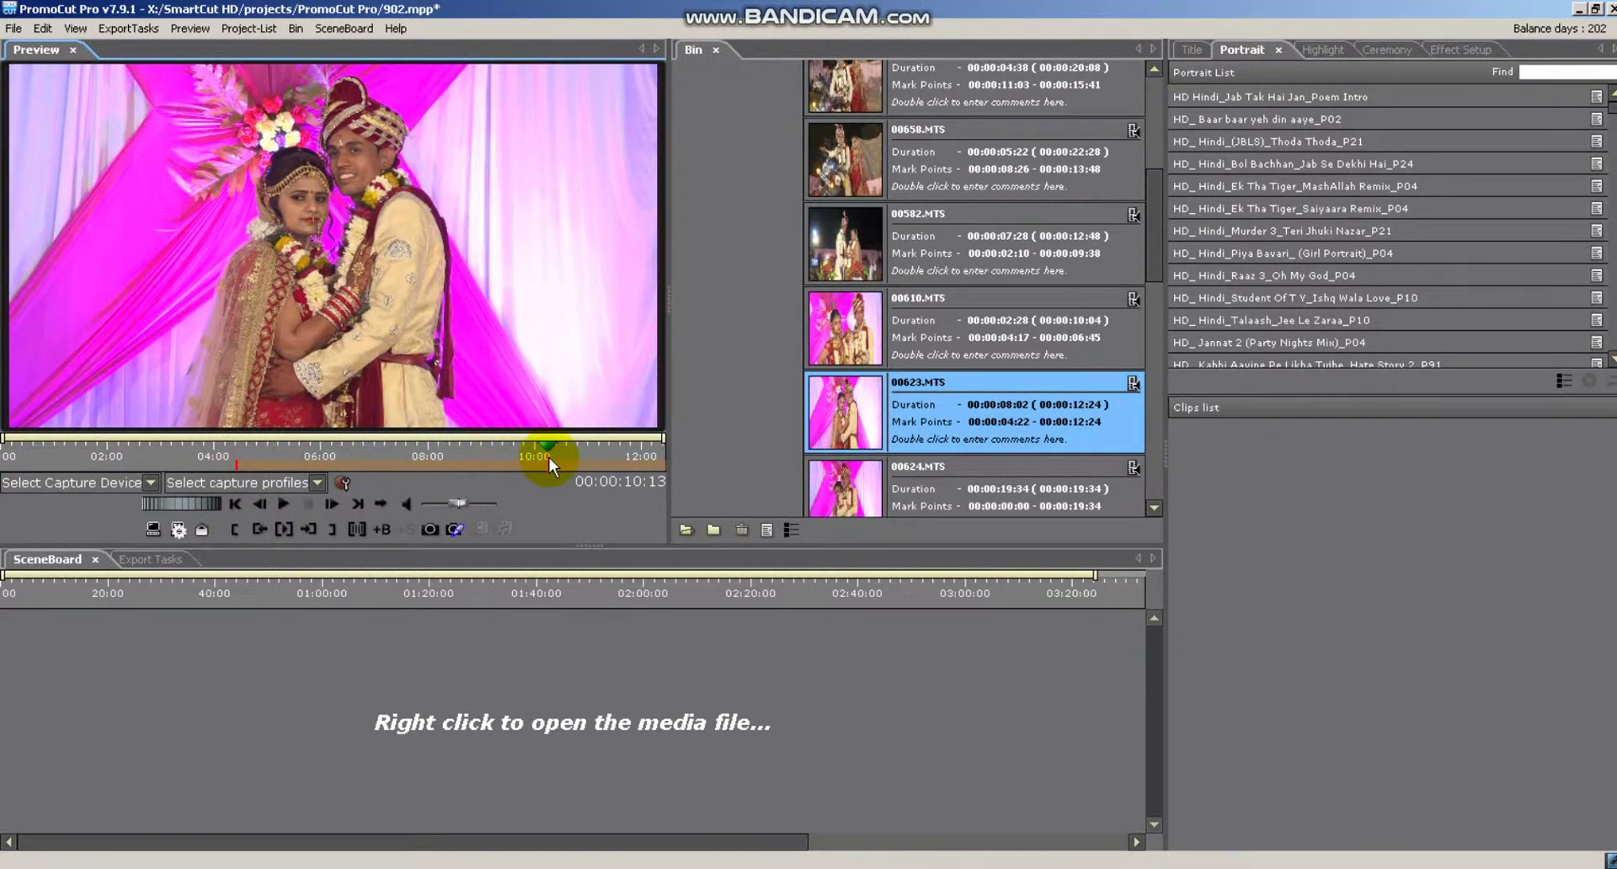
pyautogui.click(330, 532)
# Step: Turn on Multi Trim for clip 00624.MTS and mark its first segment from the start to 00:00:03:12
pyautogui.scroll(-3, 945, 422)
pyautogui.click(875, 408)
pyautogui.moveTo(11, 456)
pyautogui.mouseDown()
pyautogui.moveTo(633, 482)
pyautogui.moveTo(34, 472)
pyautogui.mouseUp()
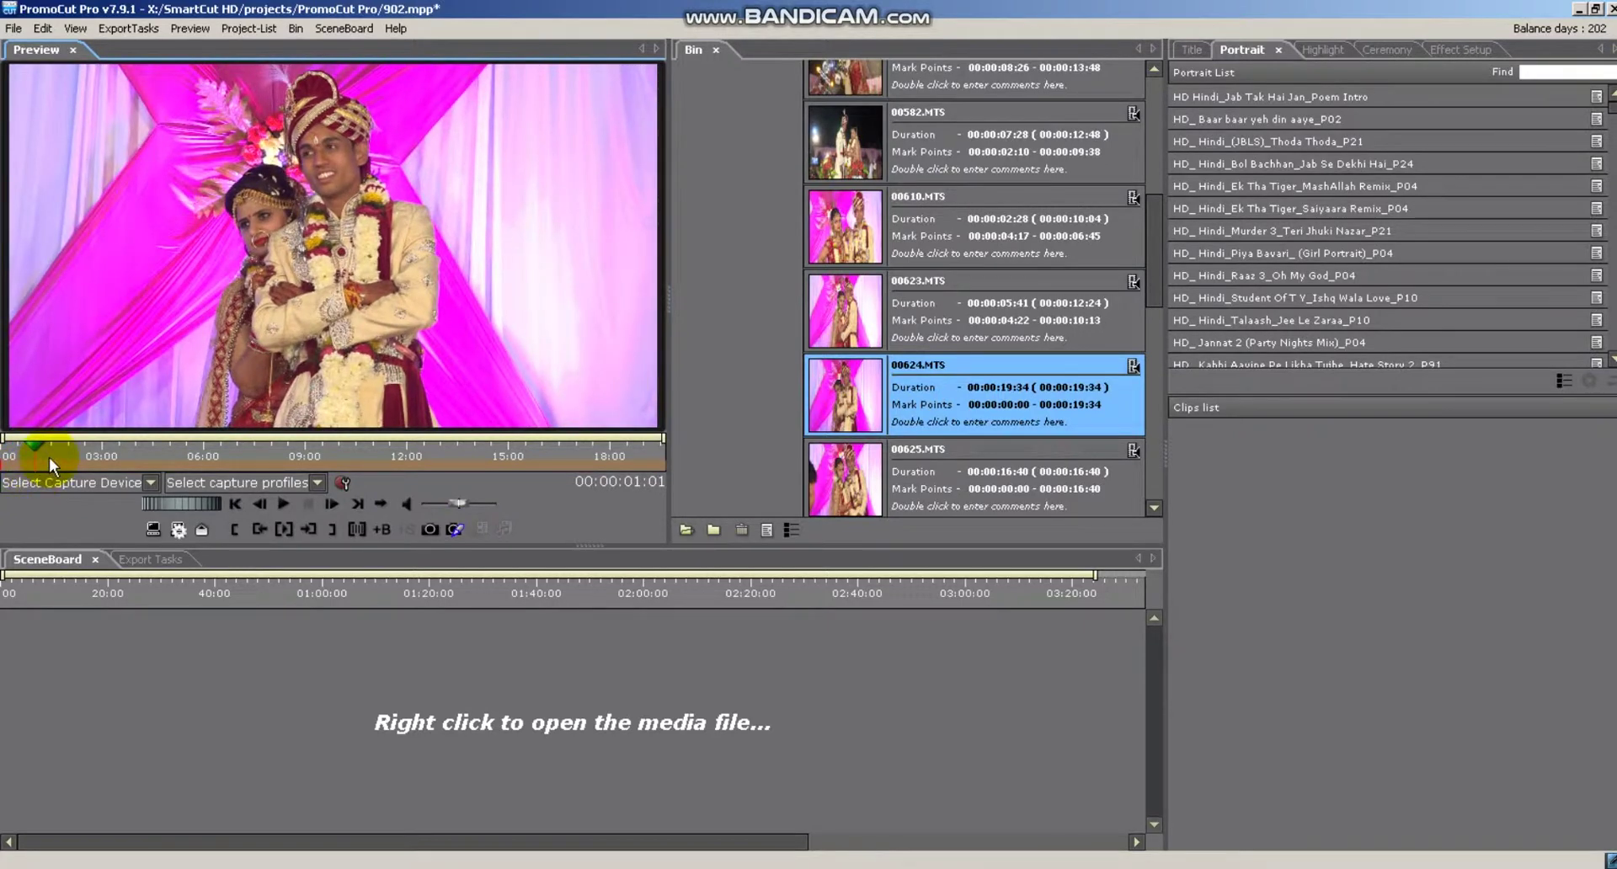
pyautogui.moveTo(50, 458)
pyautogui.mouseDown()
pyautogui.moveTo(246, 461)
pyautogui.moveTo(4, 454)
pyautogui.moveTo(52, 458)
pyautogui.mouseUp()
pyautogui.click(358, 530)
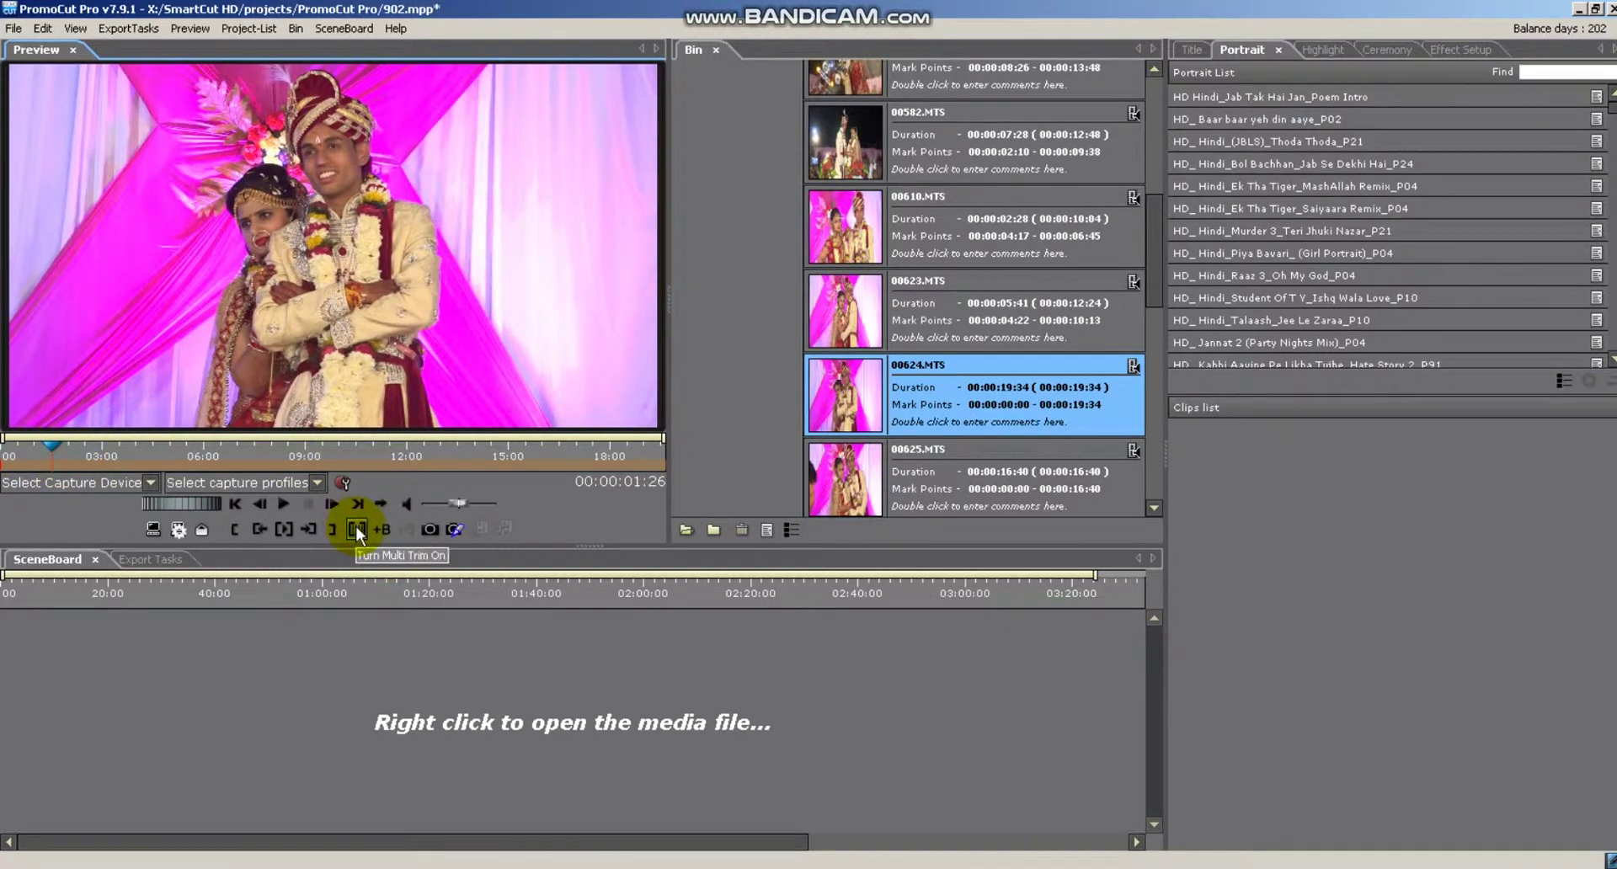
pyautogui.click(357, 527)
pyautogui.click(45, 447)
pyautogui.moveTo(44, 449); pyautogui.dragTo(111, 448)
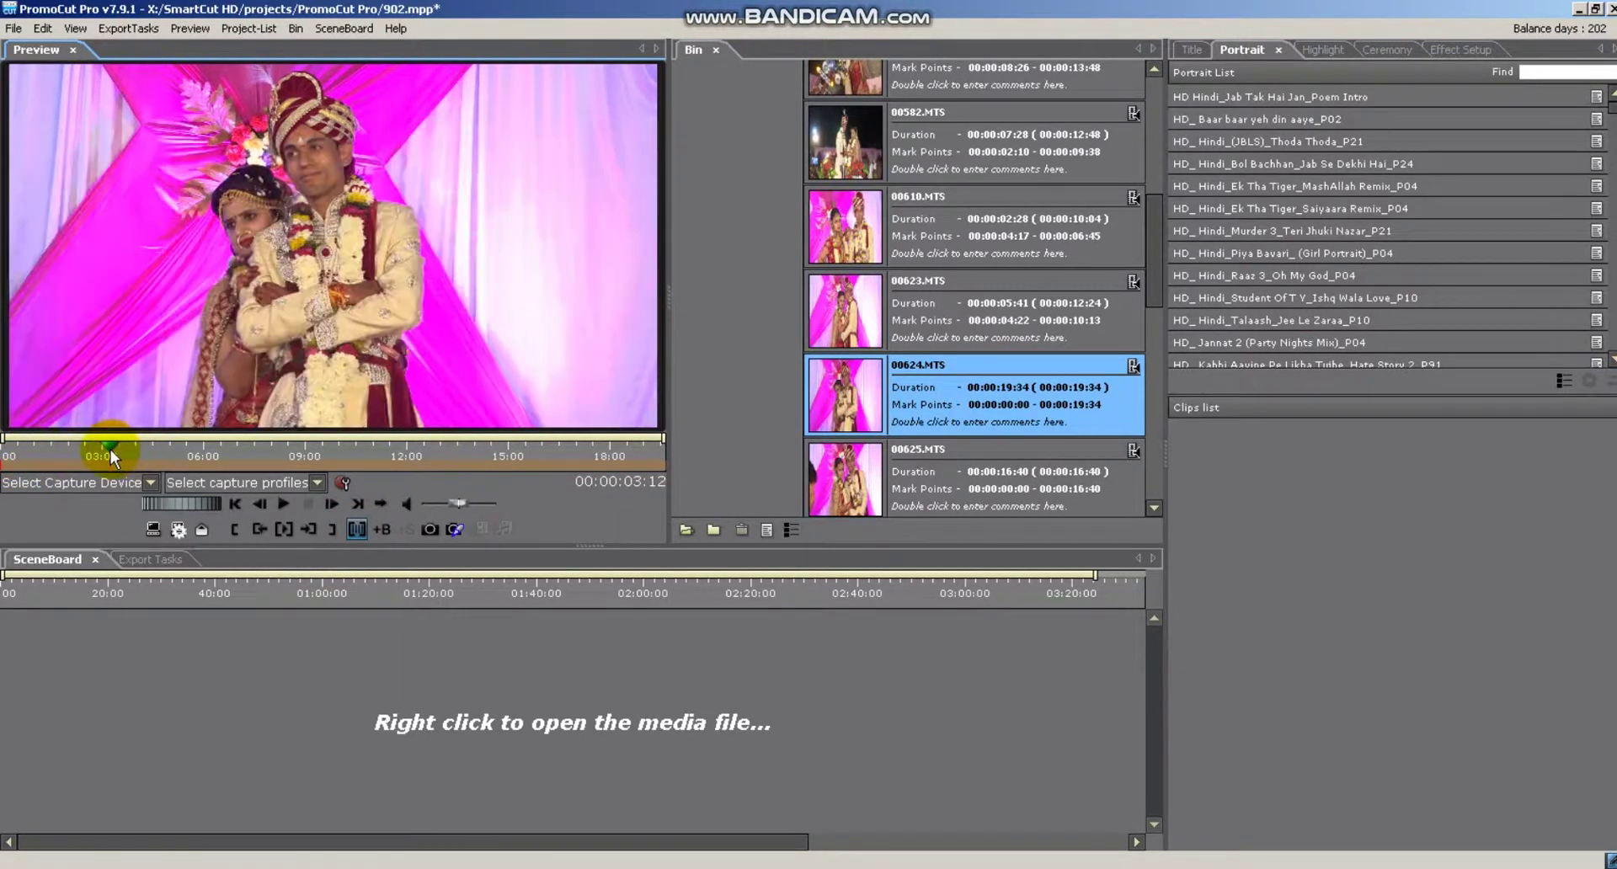
# Step: Mark a second segment in clip 00624.MTS from 00:00:06:36 to 00:00:12:33
pyautogui.moveTo(130, 453); pyautogui.dragTo(229, 454)
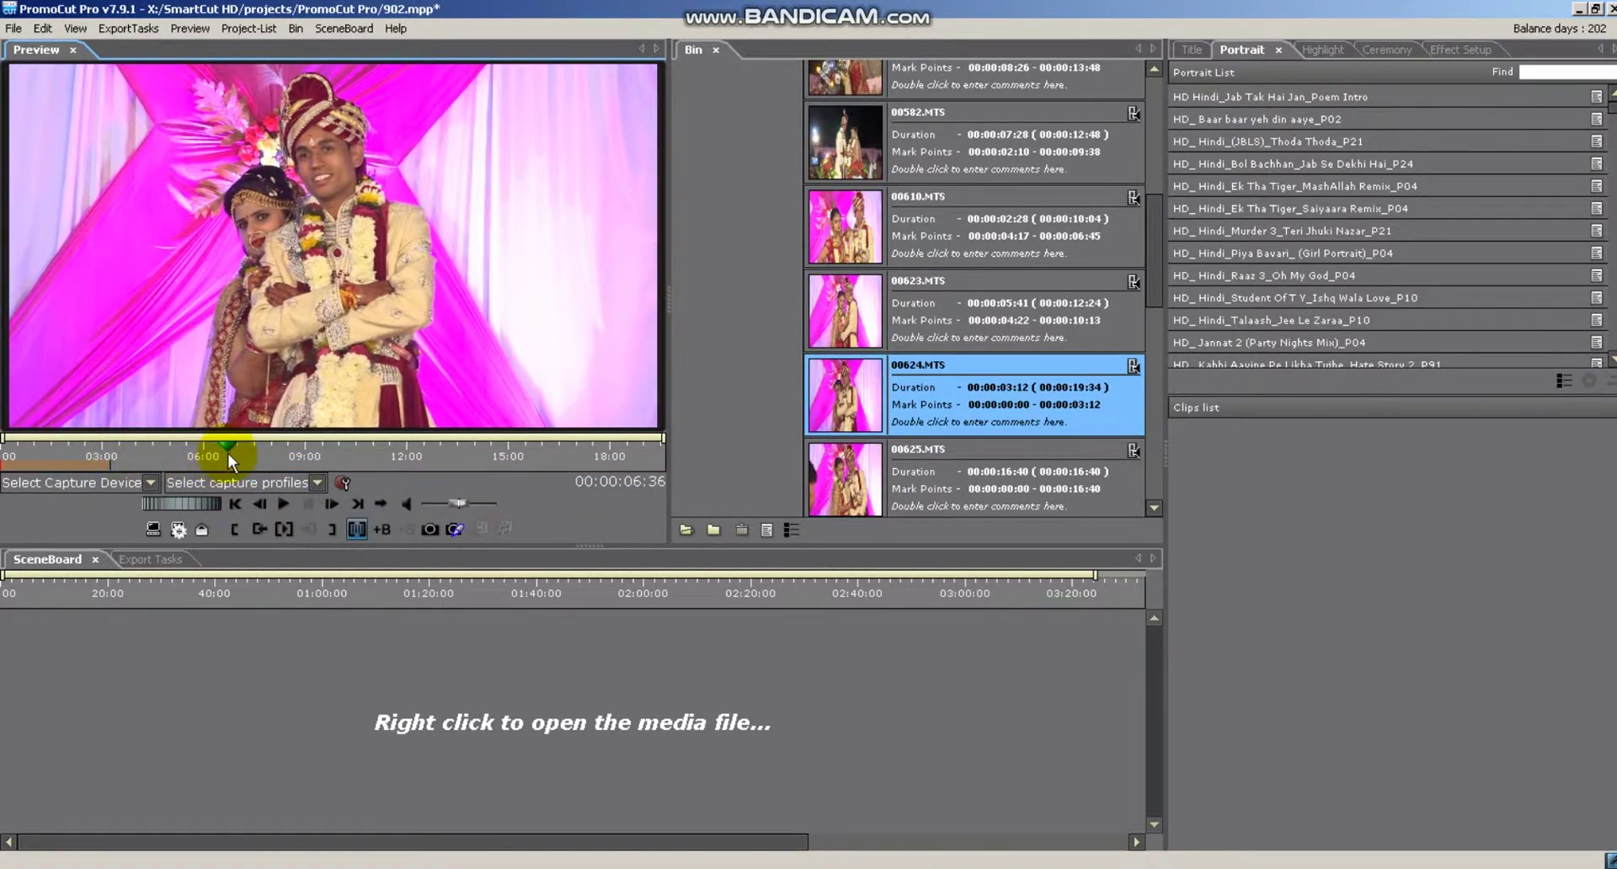
pyautogui.click(236, 530)
pyautogui.moveTo(234, 452); pyautogui.dragTo(487, 455)
pyautogui.click(335, 530)
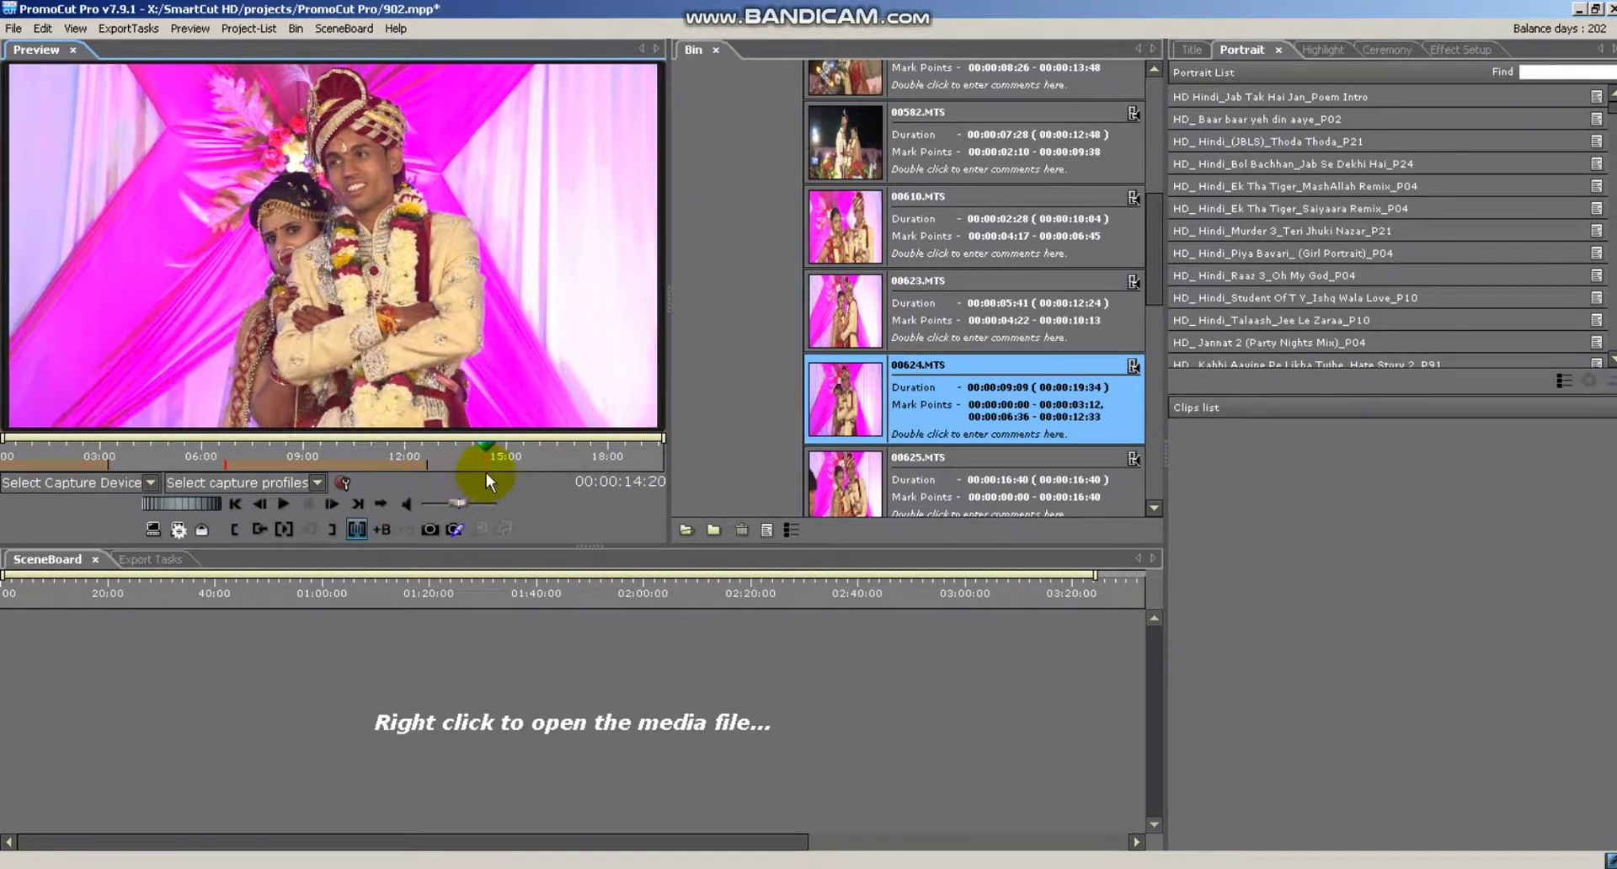
# Step: Trim clip 00625.MTS to the range from 00:00:05:26 to about 00:00:13:03
pyautogui.click(944, 509)
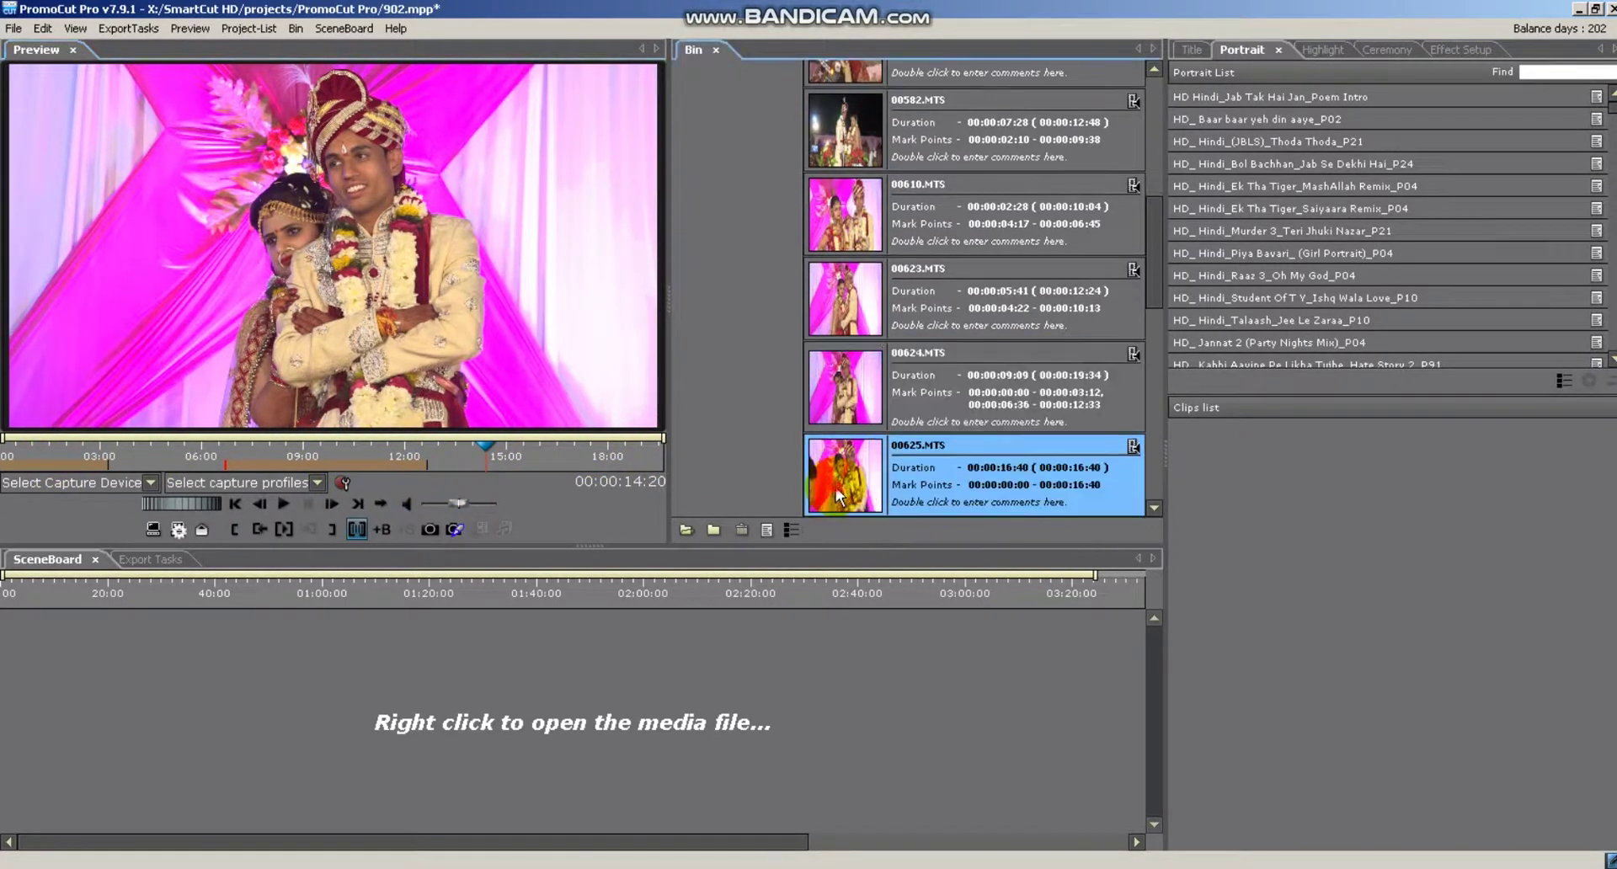
pyautogui.moveTo(37, 466); pyautogui.dragTo(519, 454)
pyautogui.click(237, 529)
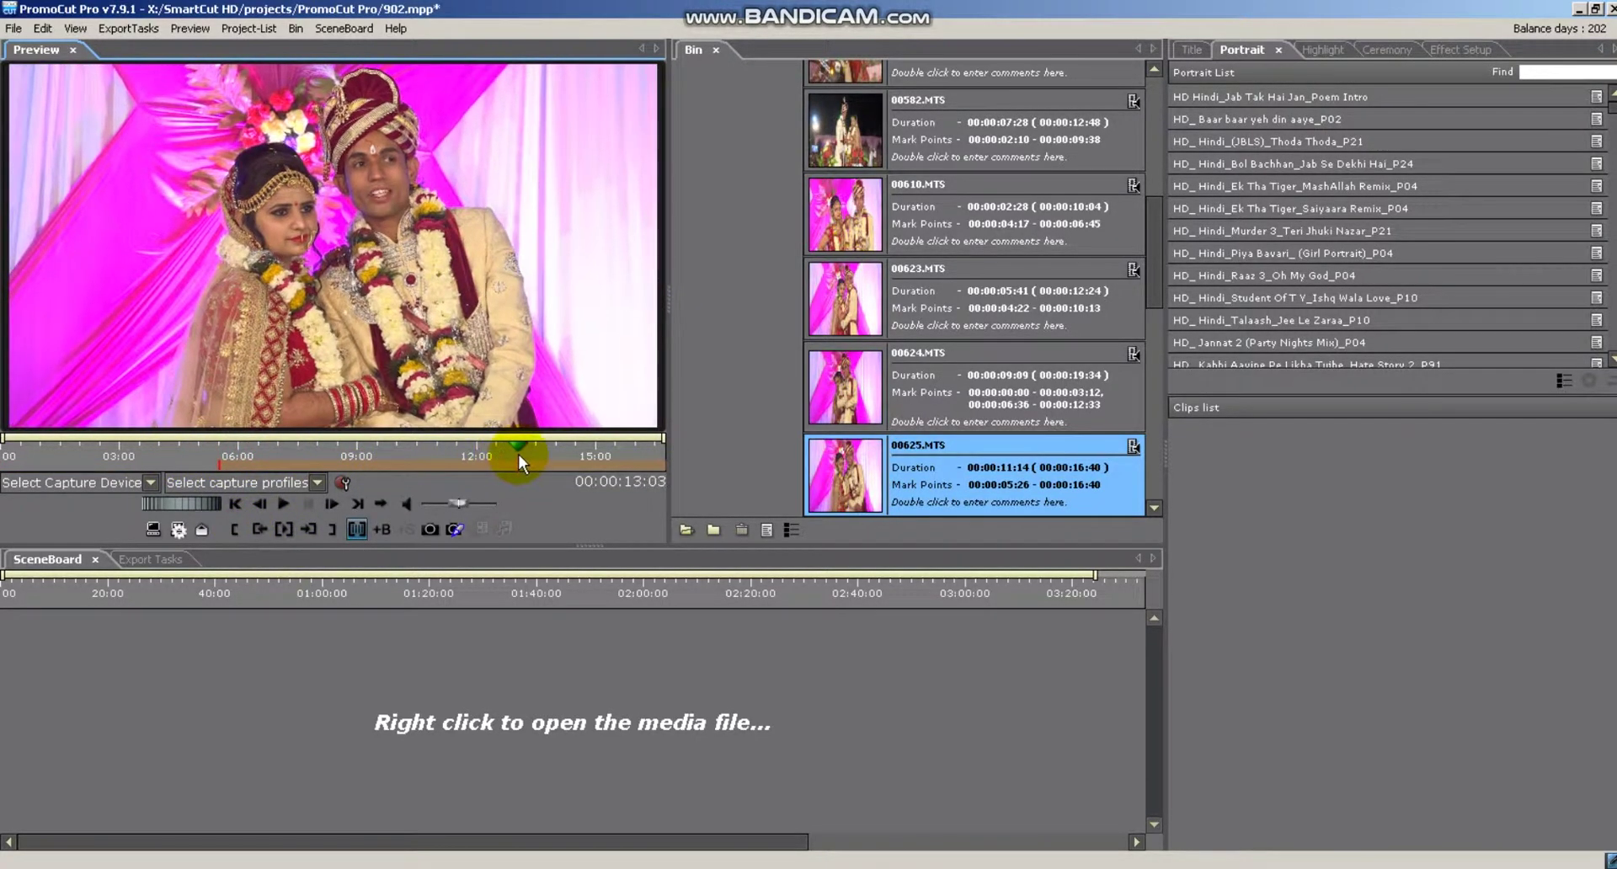
pyautogui.click(357, 530)
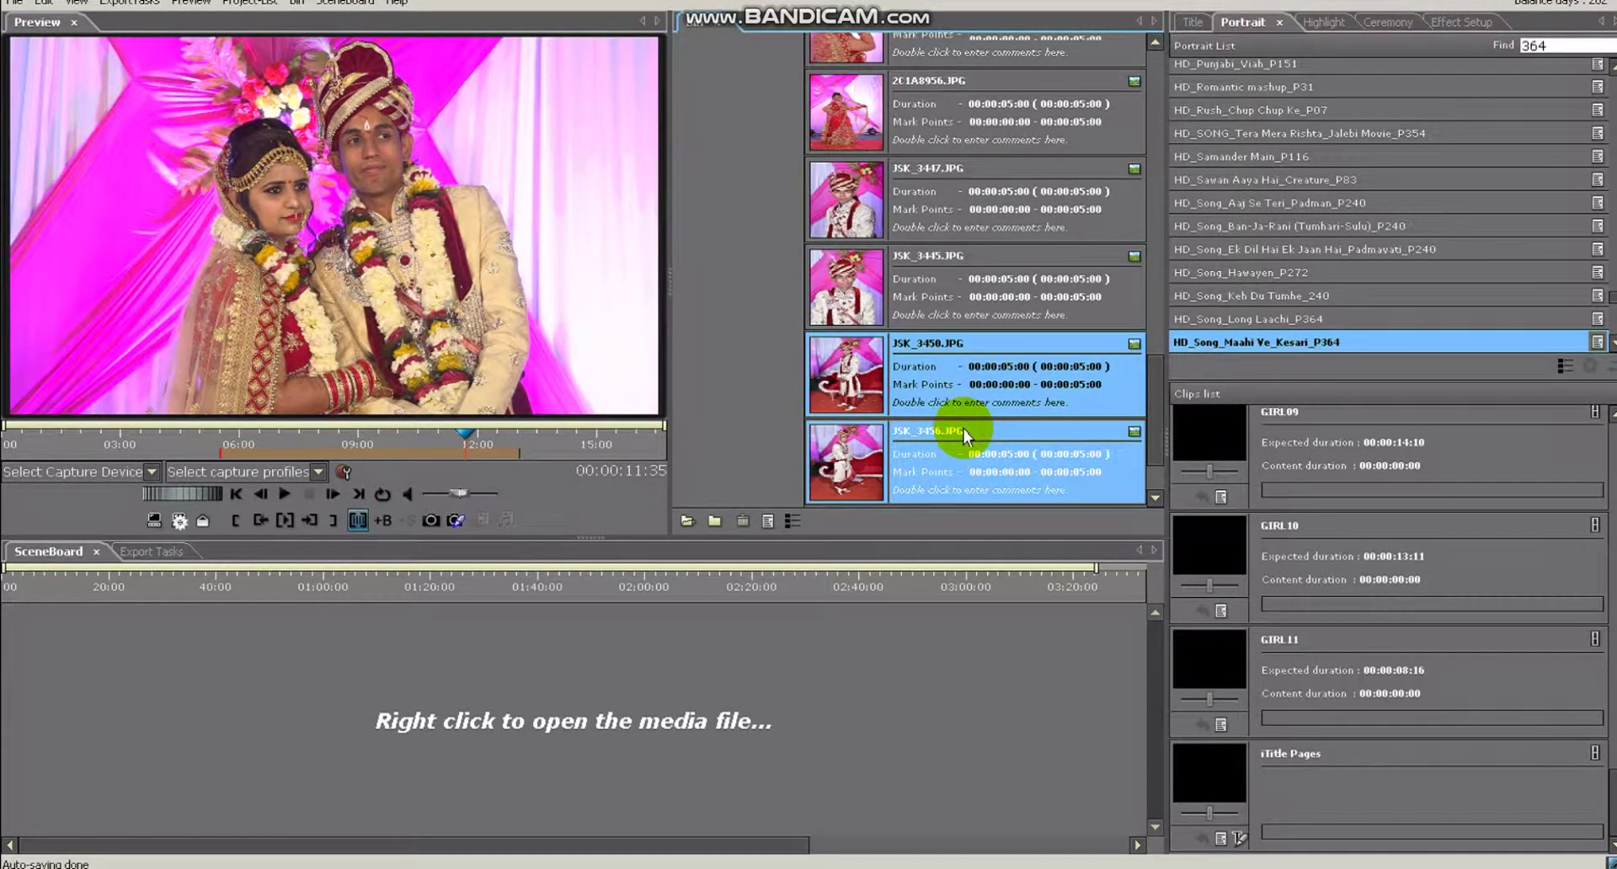
# Step: Select the photo JSK_3450.JPG in the bin and highlight the portrait list's search text 364
pyautogui.click(914, 287)
pyautogui.keyDown('shift'); pyautogui.click(1071, 345); pyautogui.keyUp('shift')
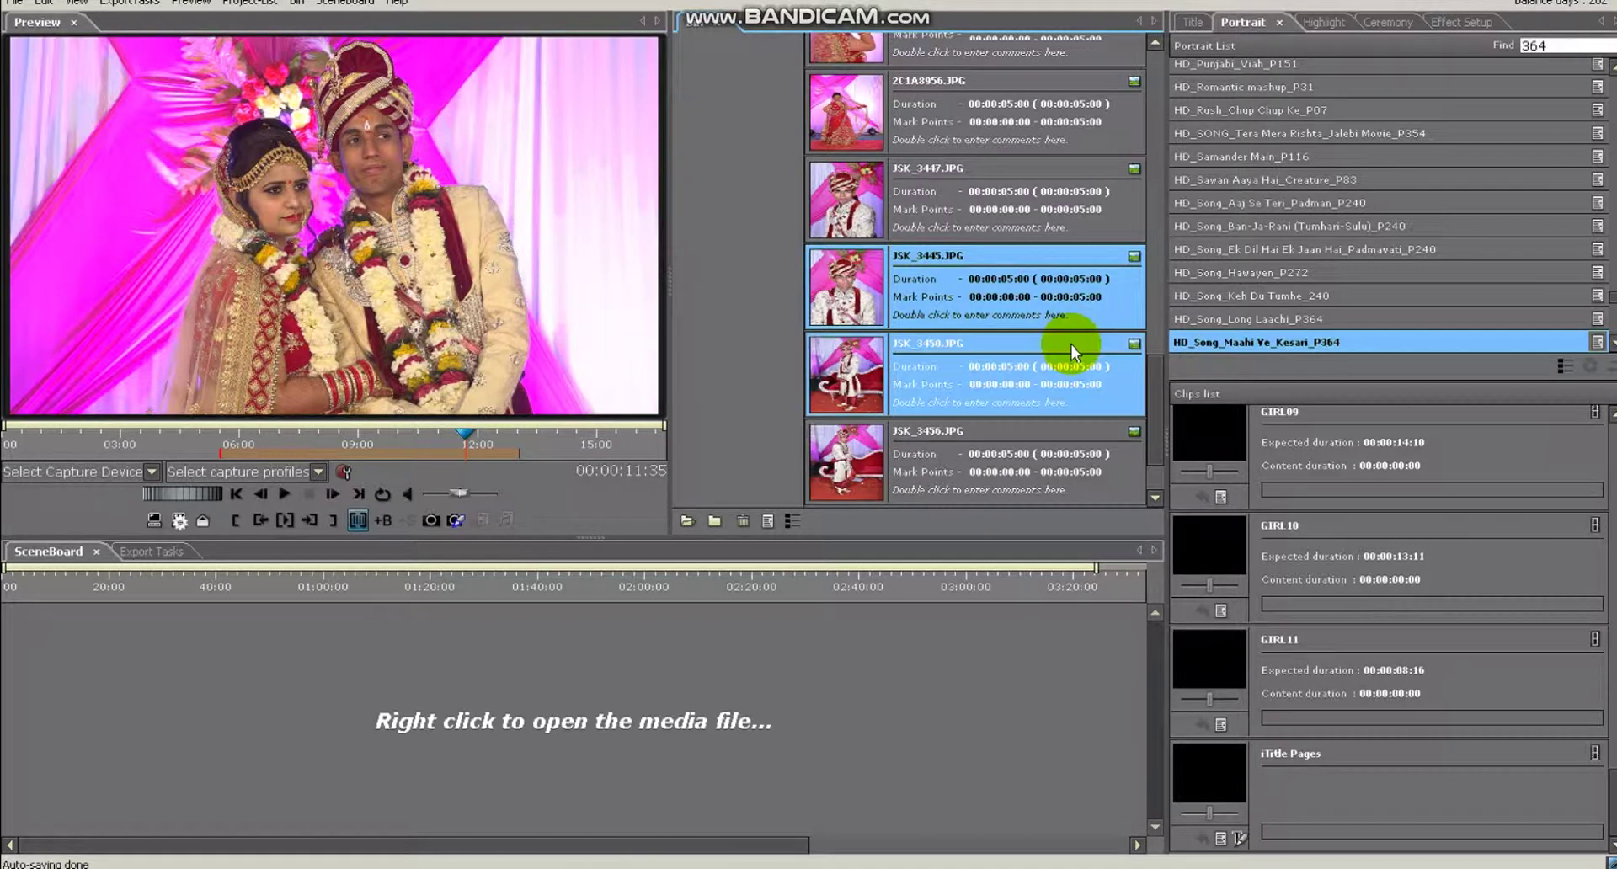
pyautogui.click(1002, 379)
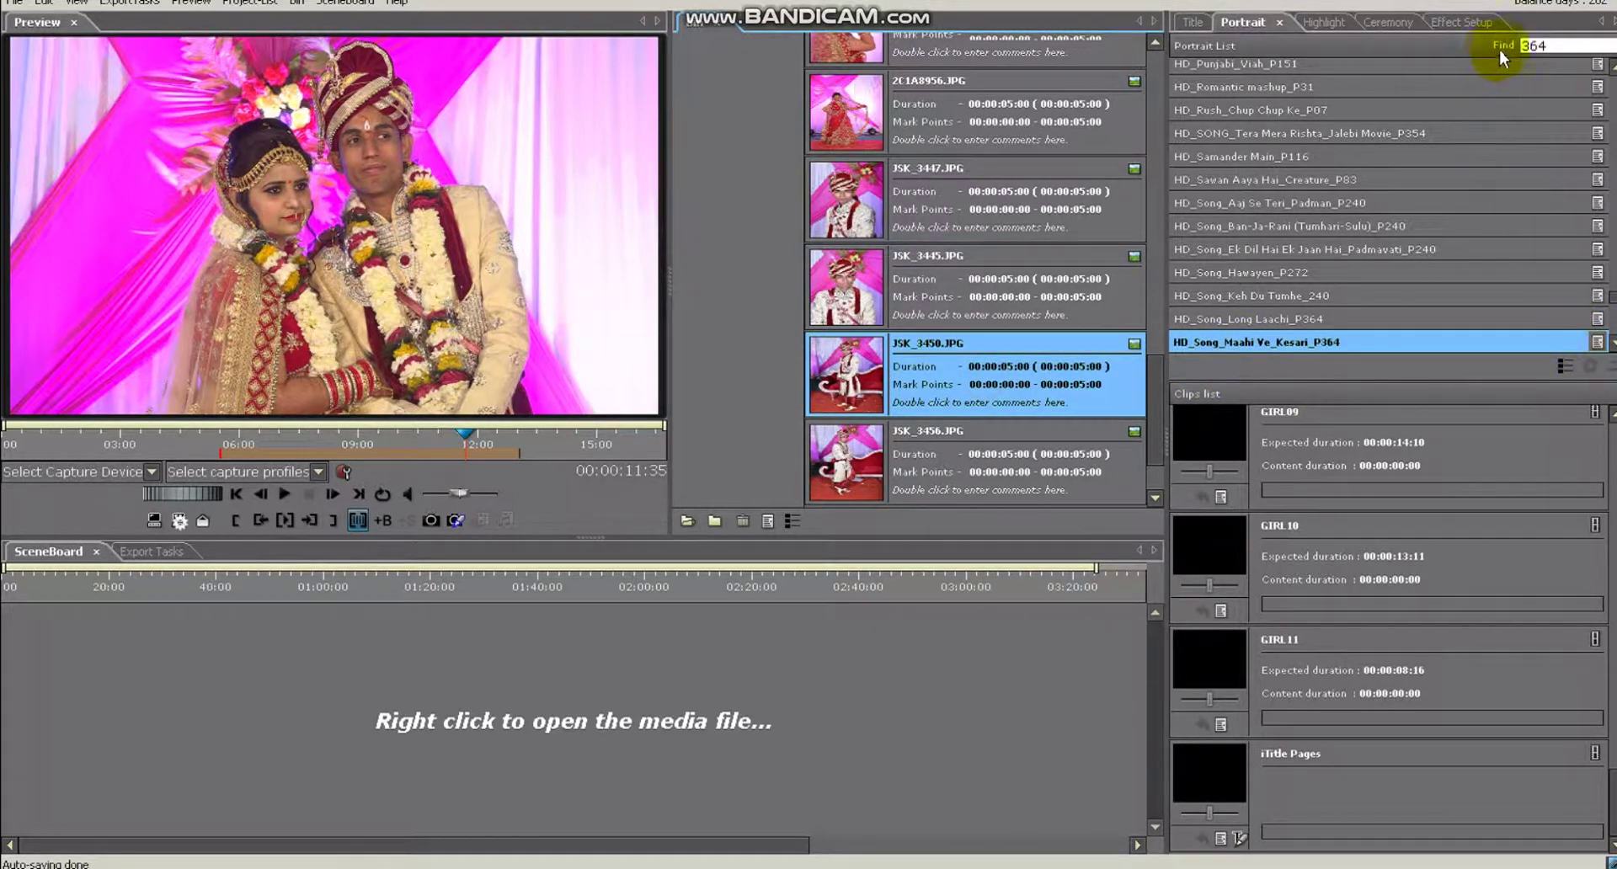
pyautogui.doubleClick(1553, 44)
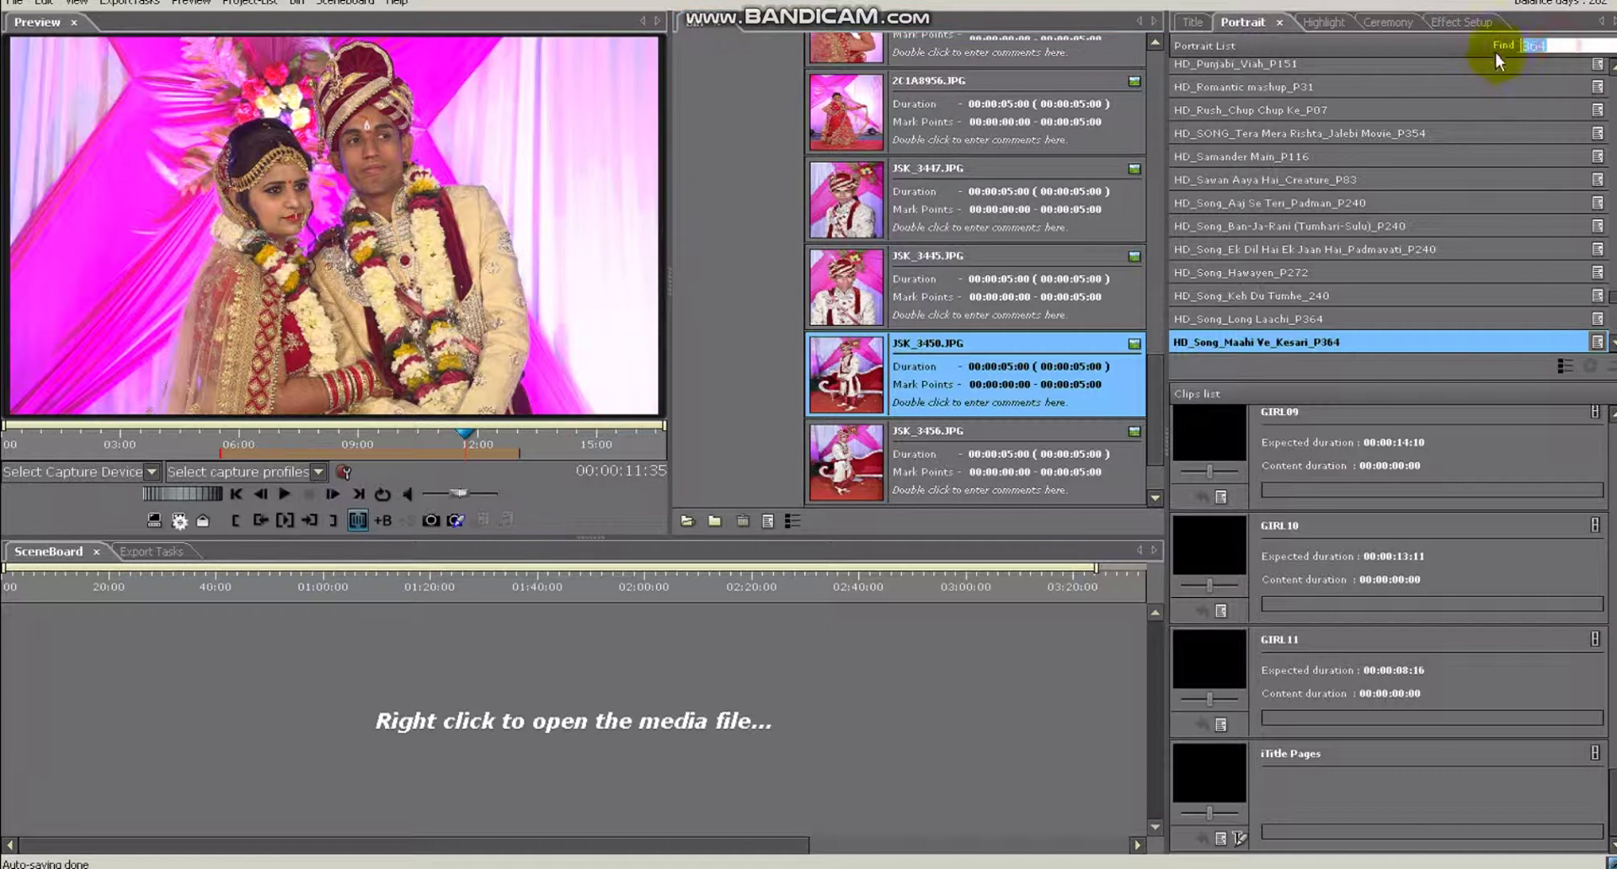
# Step: Search the portrait list for 364, select HD_Song_Maahi Ve_Kesari_P364 and watch part of its preview
pyautogui.click(1567, 44)
pyautogui.press('Return')
pyautogui.click(1336, 319)
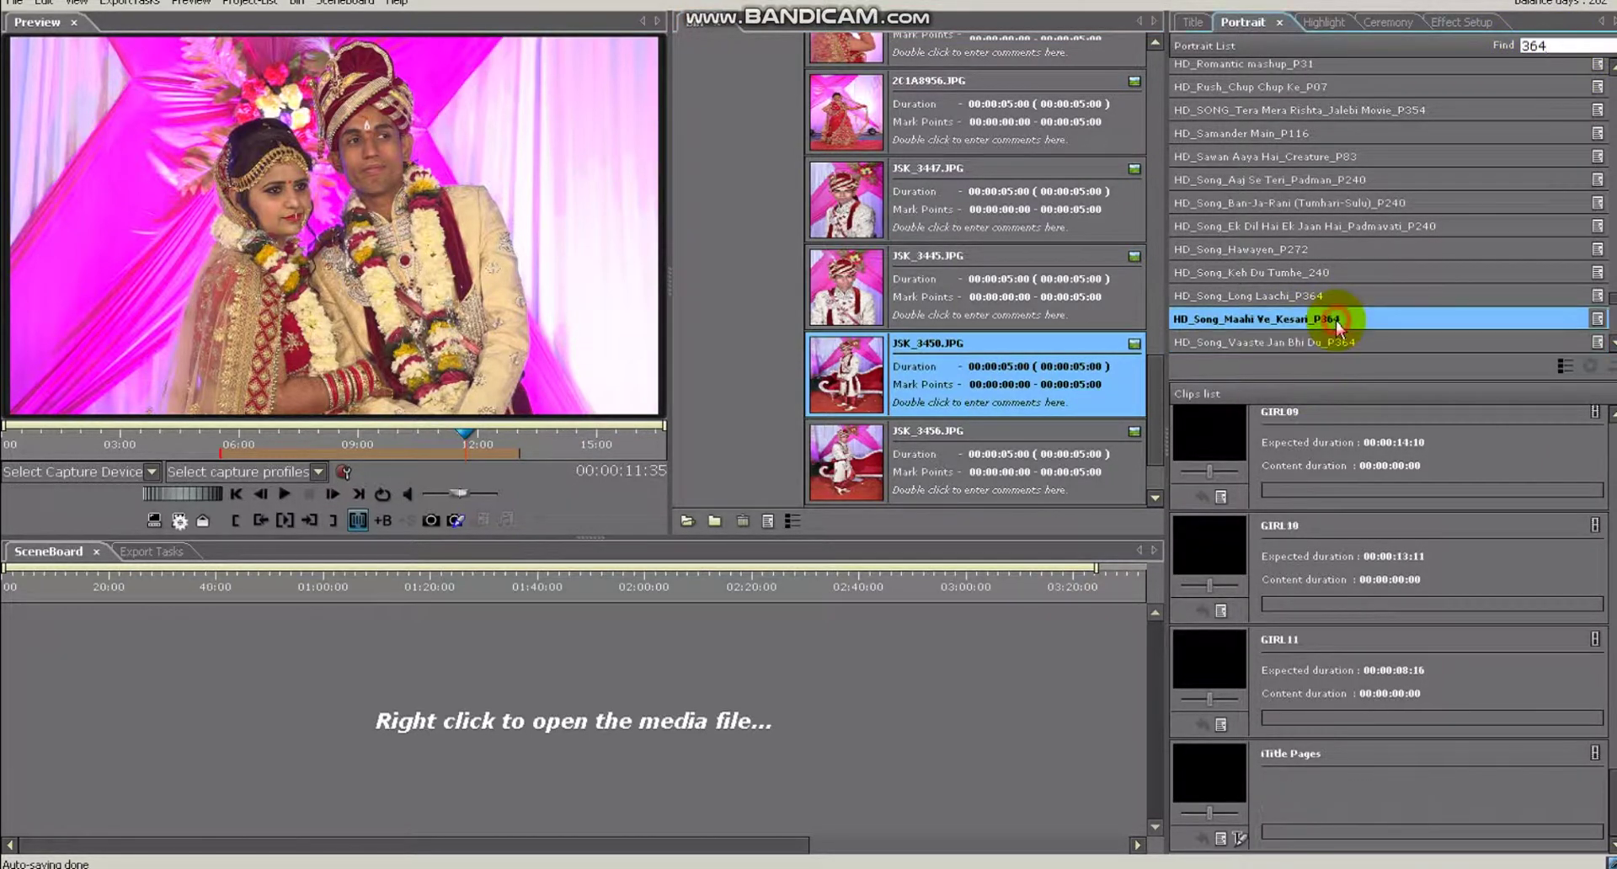
pyautogui.click(1599, 319)
pyautogui.click(862, 554)
pyautogui.moveTo(656, 524); pyautogui.dragTo(739, 517)
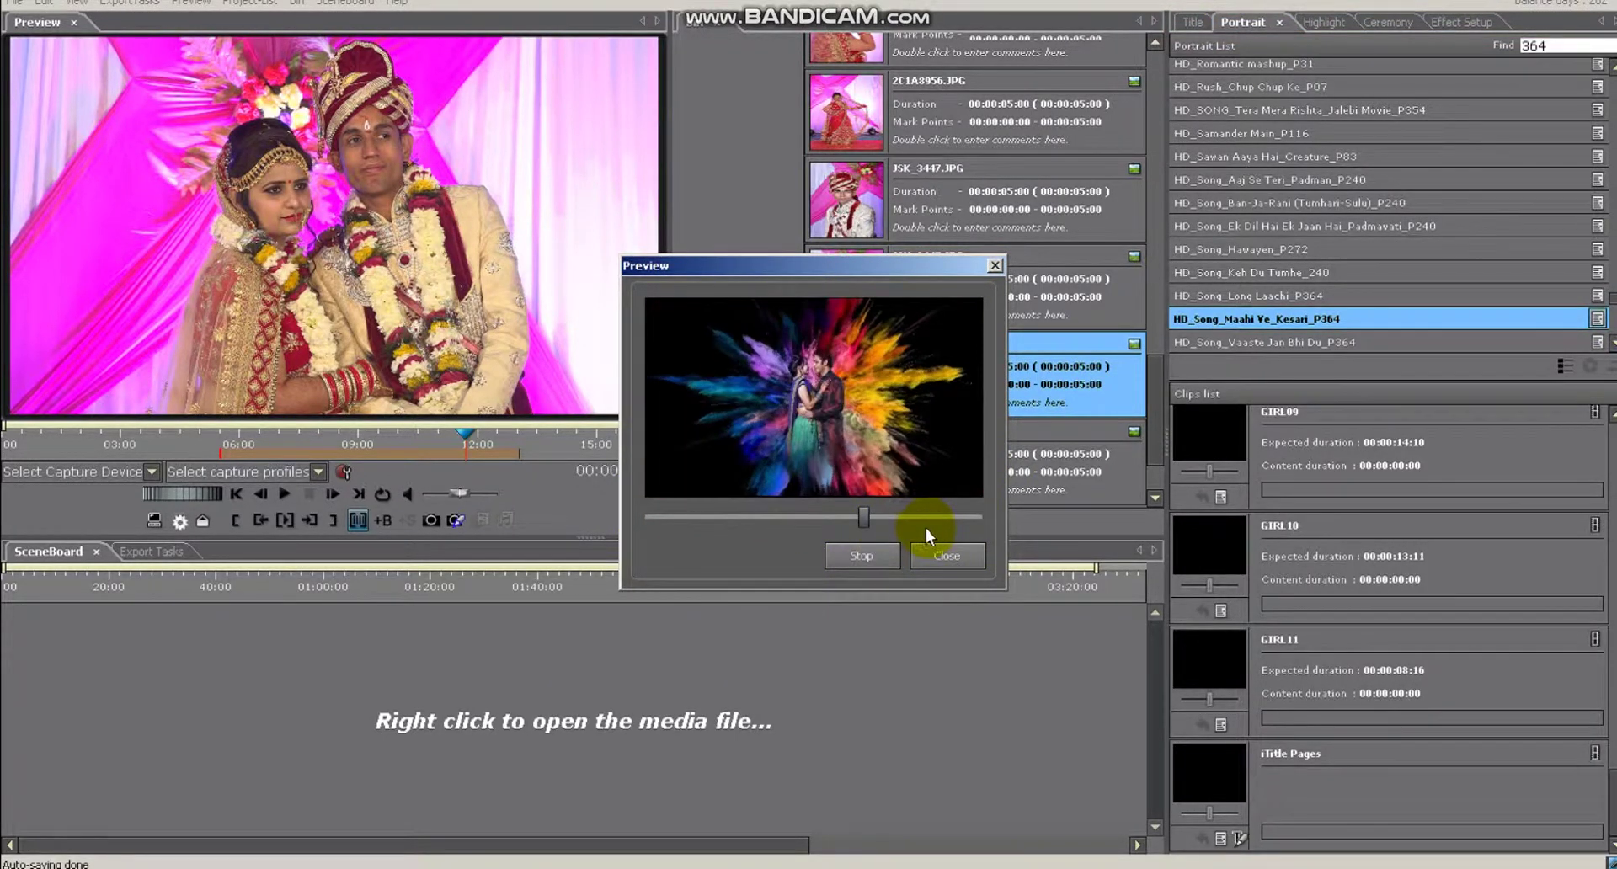
pyautogui.click(936, 557)
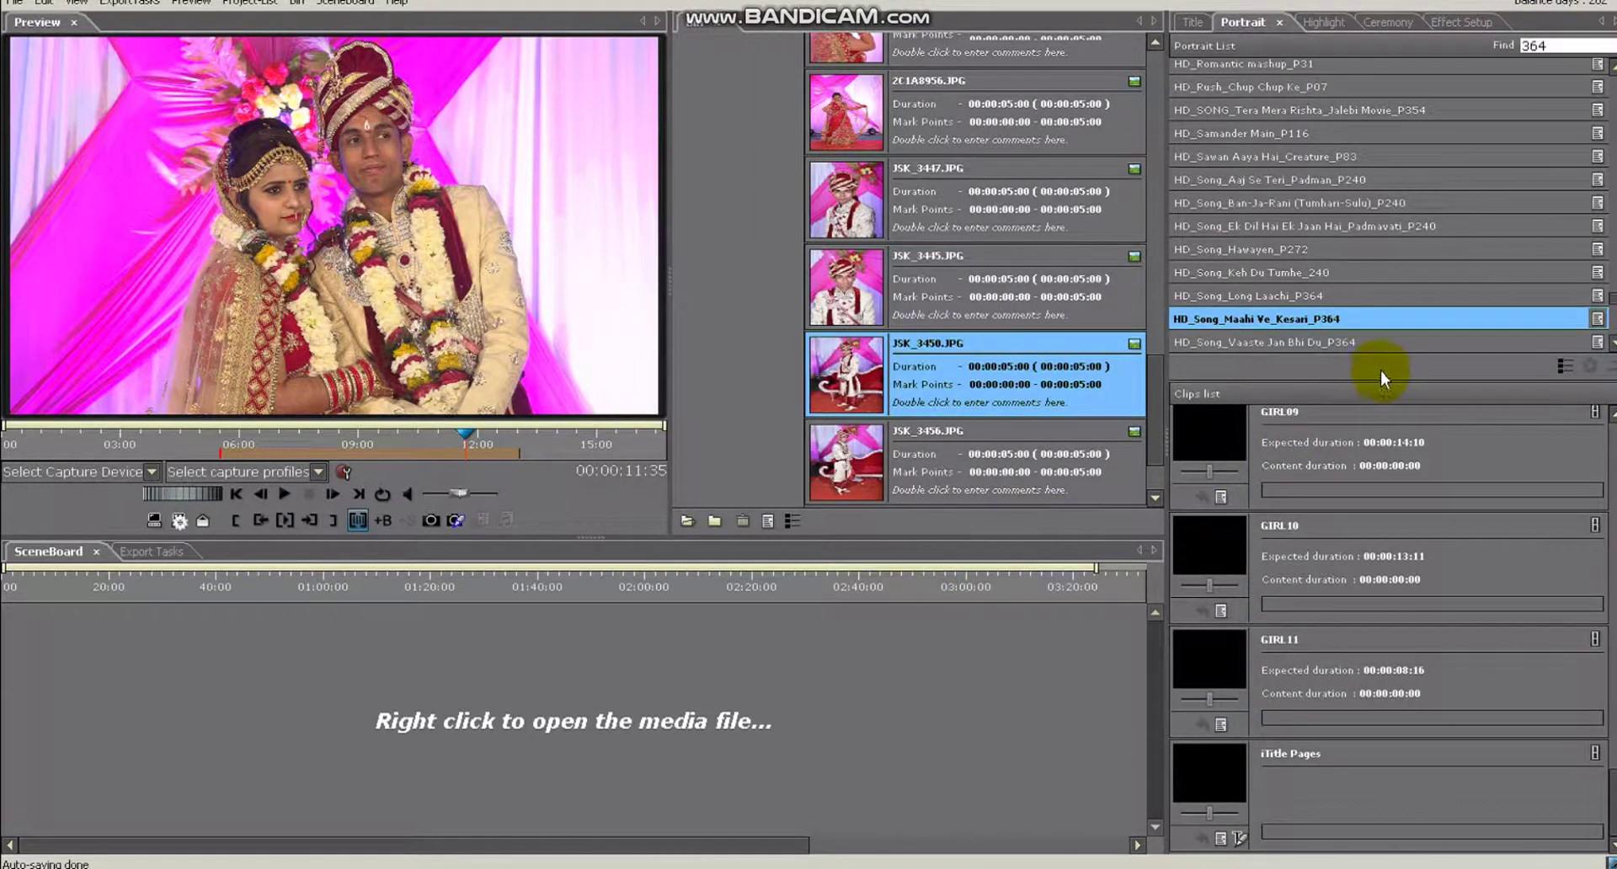
# Step: Fill slots BOY01 to BOY04 in the clips list with the photos JSK_3447.JPG, JSK_3445.JPG, JSK_3450.JPG and JSK_3456.JPG
pyautogui.scroll(10, 1564, 794)
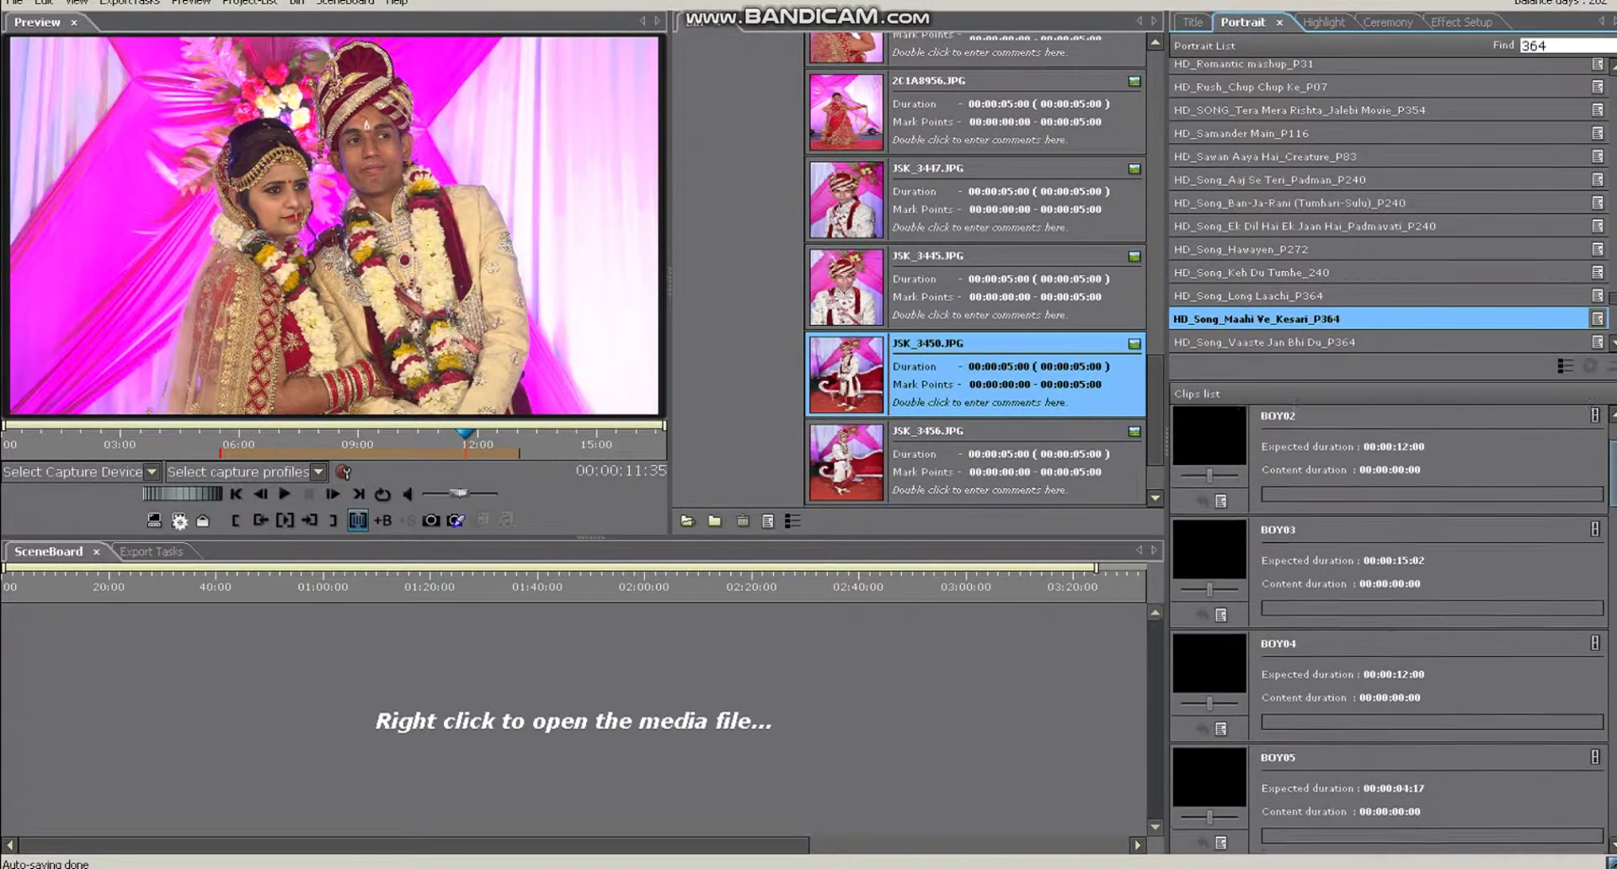
pyautogui.click(1354, 425)
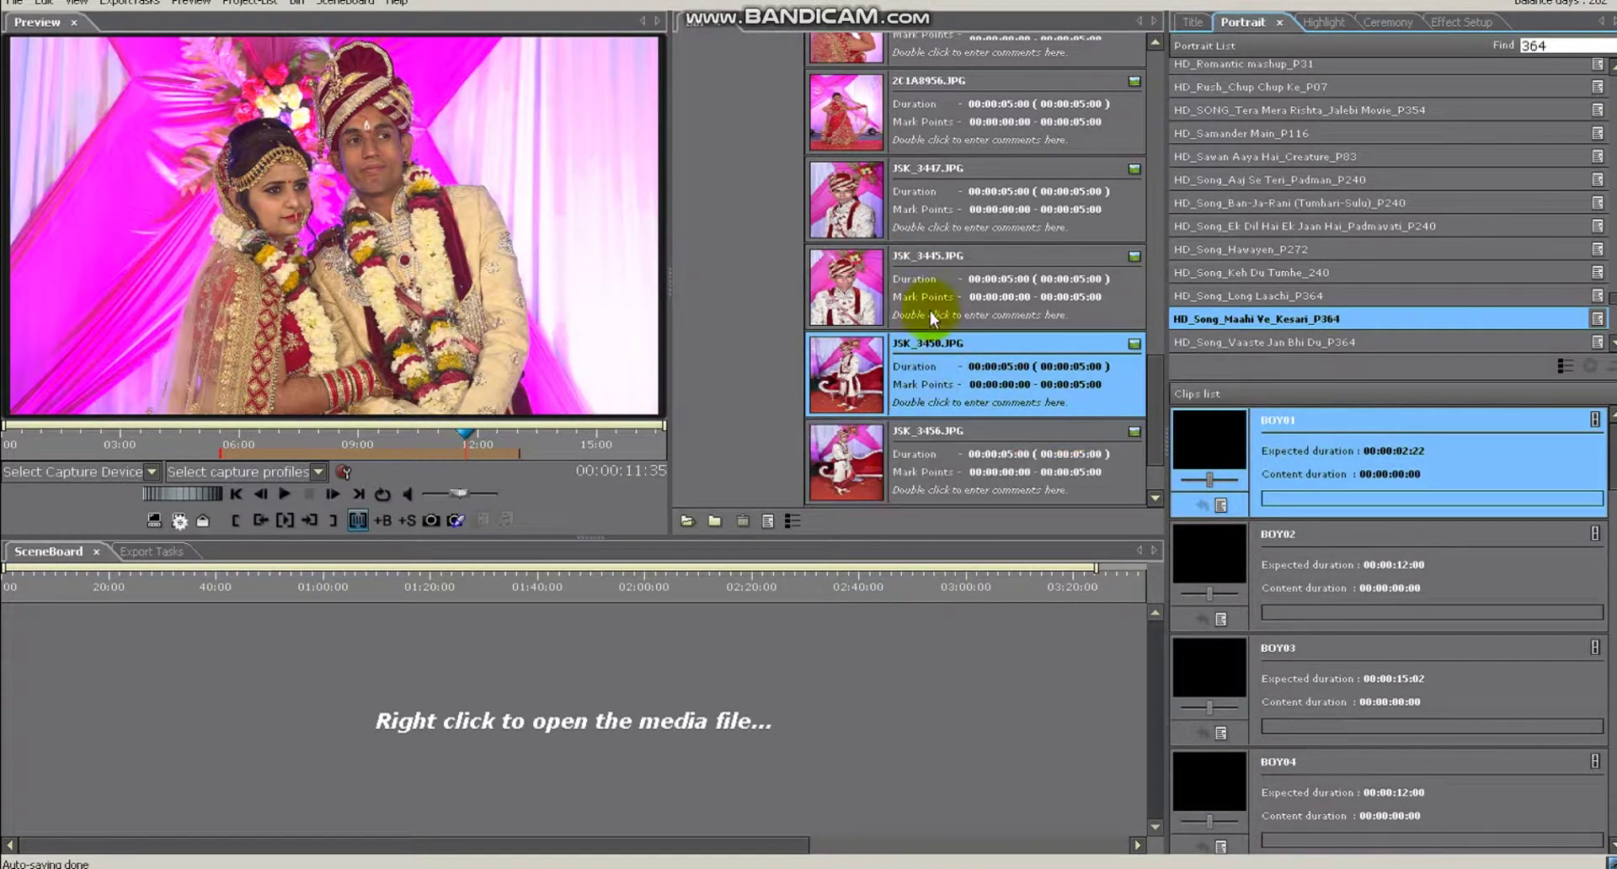
pyautogui.scroll(-3, 1522, 713)
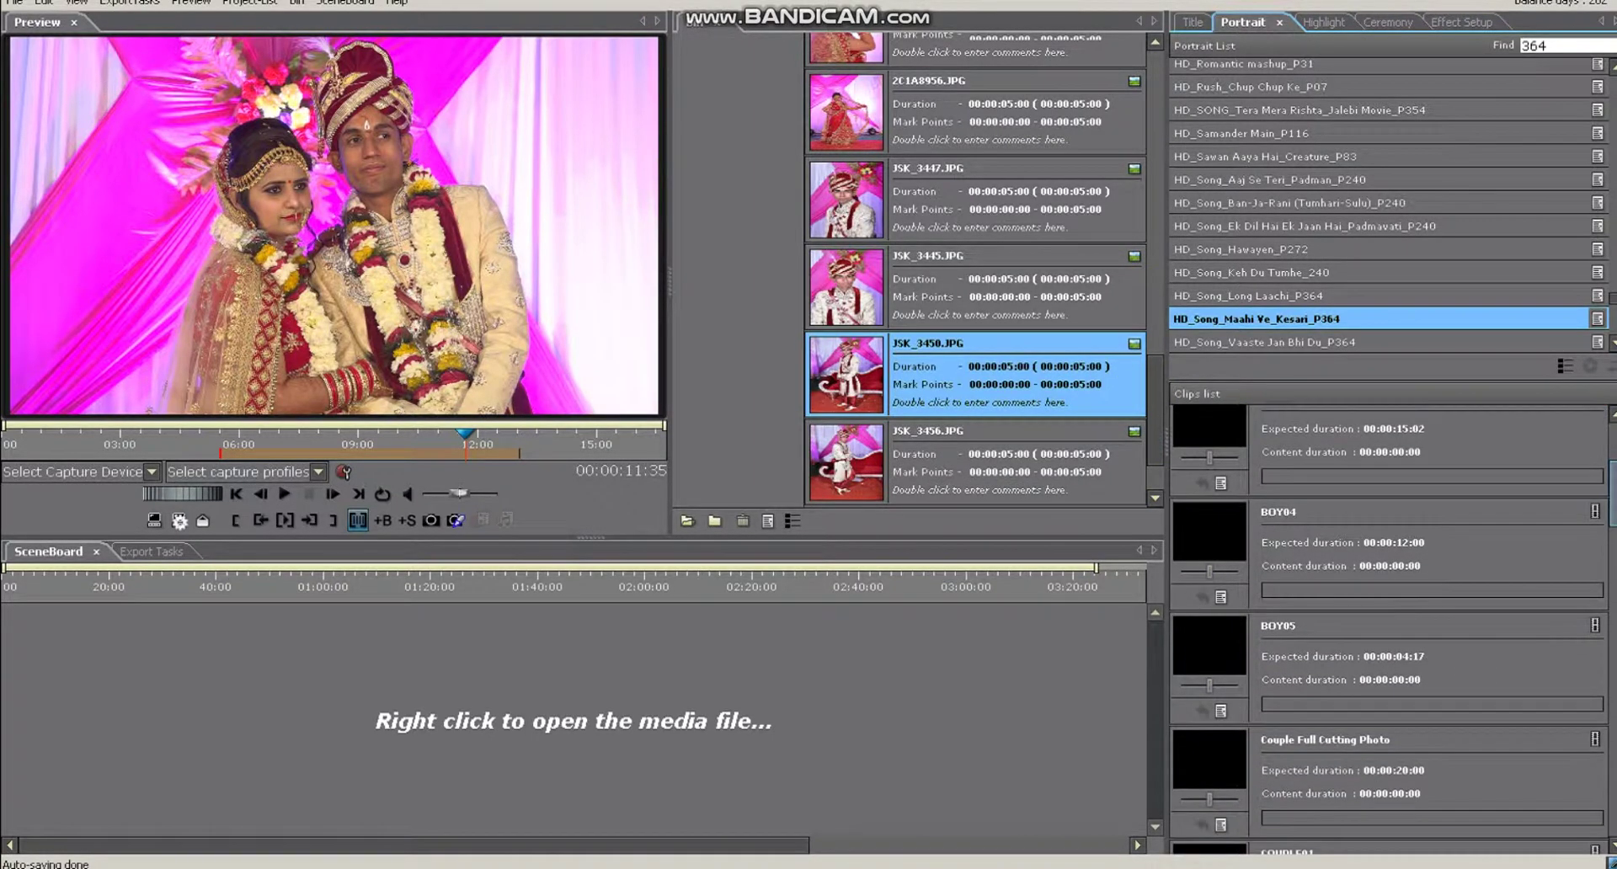
pyautogui.scroll(3, 1521, 713)
pyautogui.click(839, 218)
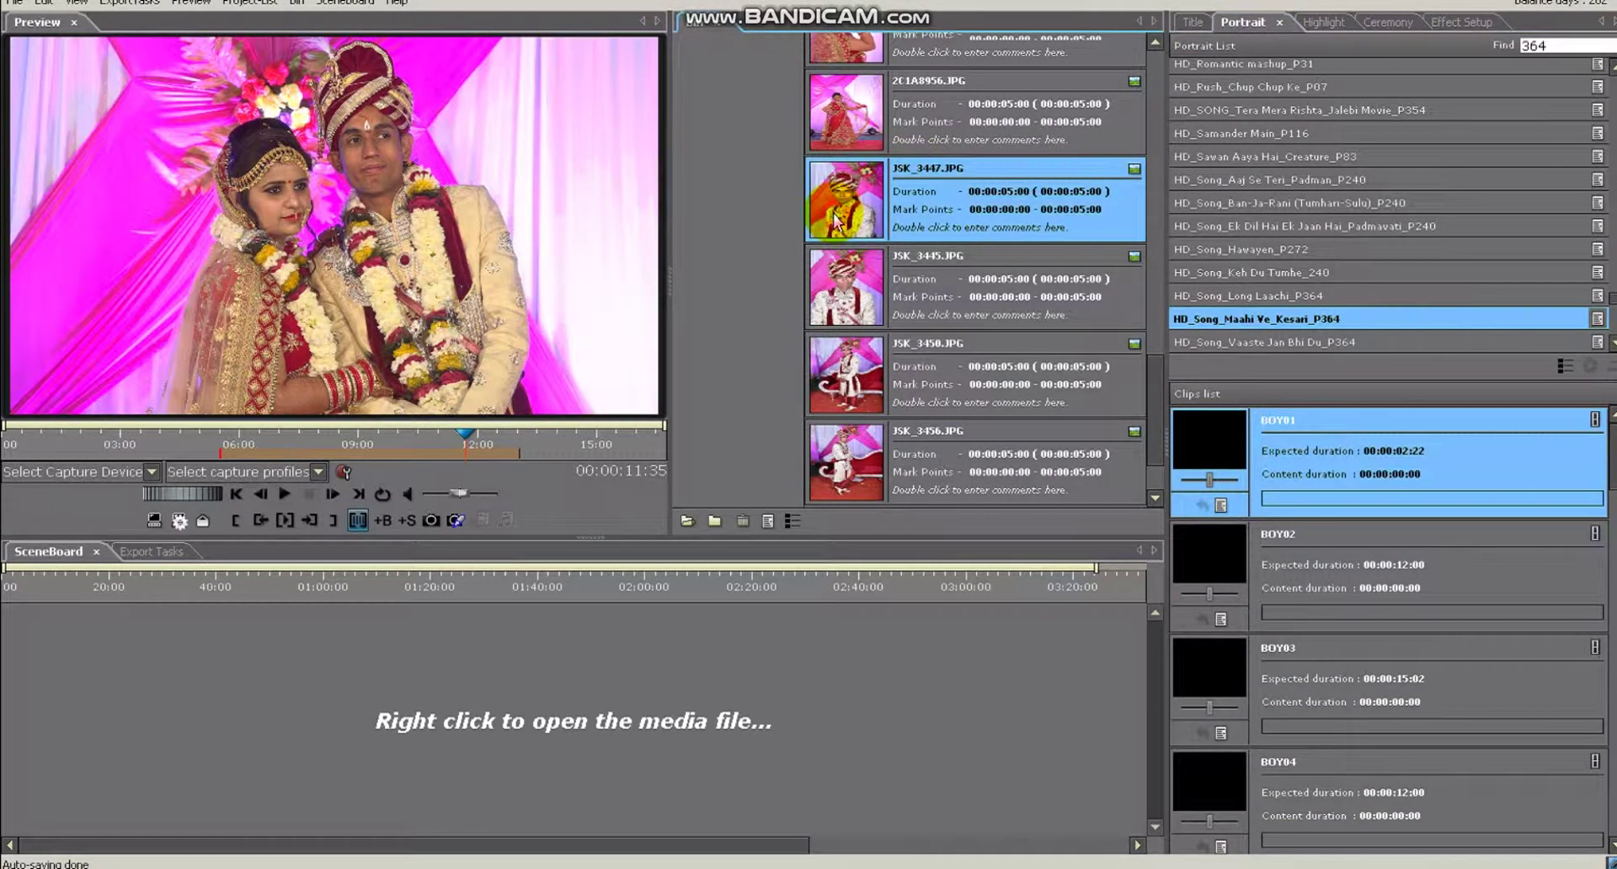
pyautogui.keyDown('shift'); pyautogui.click(843, 474); pyautogui.keyUp('shift')
pyautogui.moveTo(844, 474); pyautogui.dragTo(1303, 478)
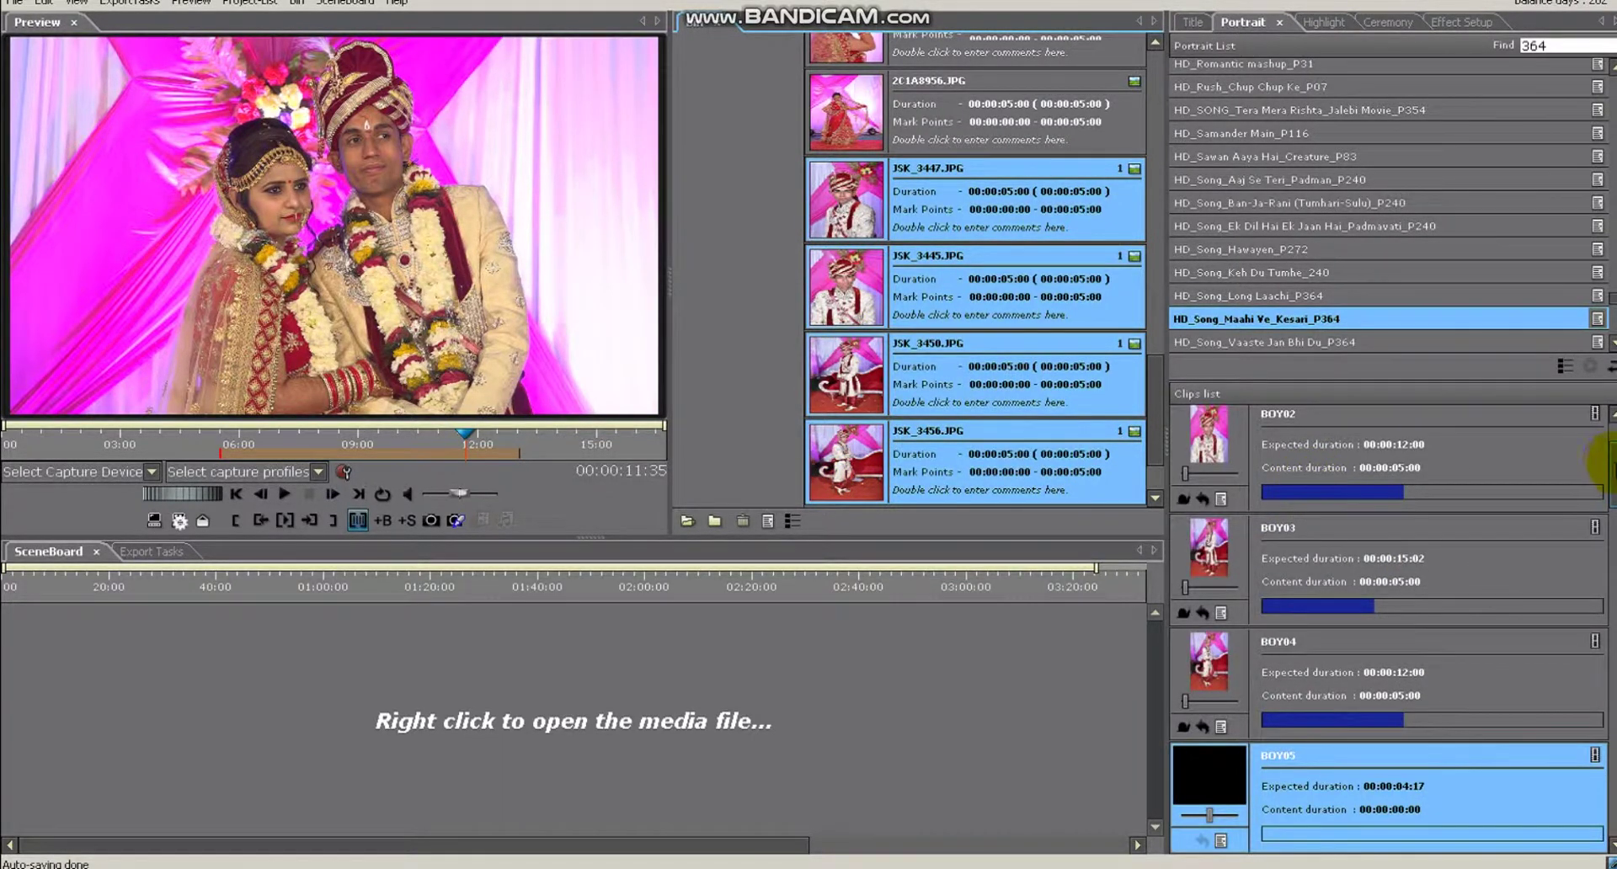
# Step: Place the cutout Boy1.png in slot BOY05 and cop.png in the Couple Full Cutting Photo slot
pyautogui.scroll(-3, 1605, 455)
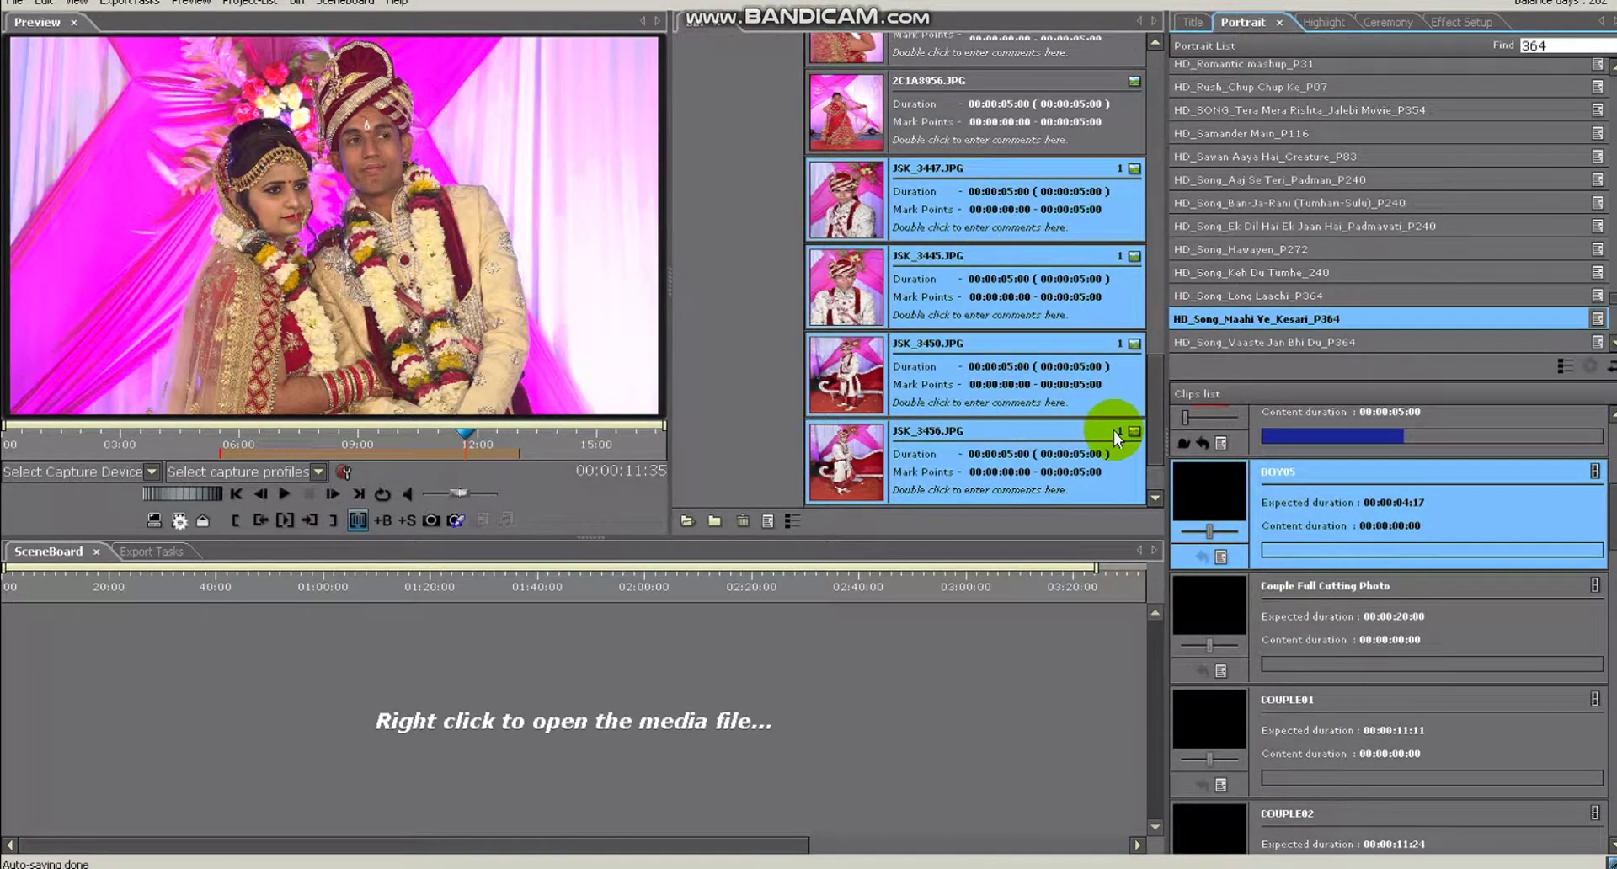
pyautogui.scroll(5, 1166, 366)
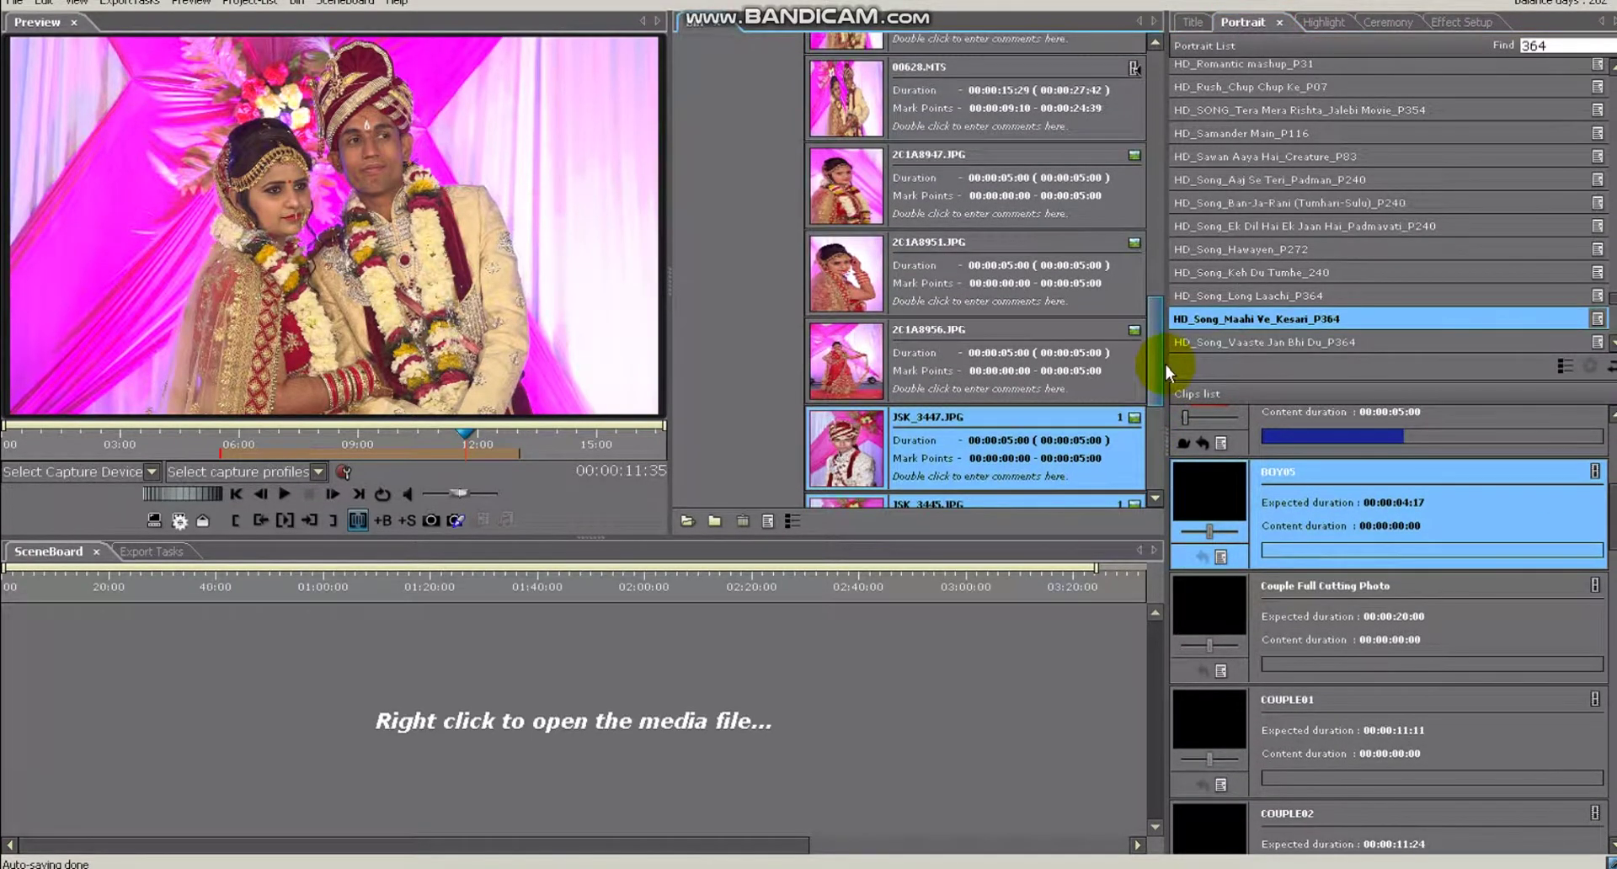
pyautogui.moveTo(1182, 286); pyautogui.dragTo(1189, 121)
pyautogui.moveTo(843, 142); pyautogui.dragTo(885, 80)
pyautogui.click(851, 228)
pyautogui.moveTo(851, 228); pyautogui.dragTo(1225, 651)
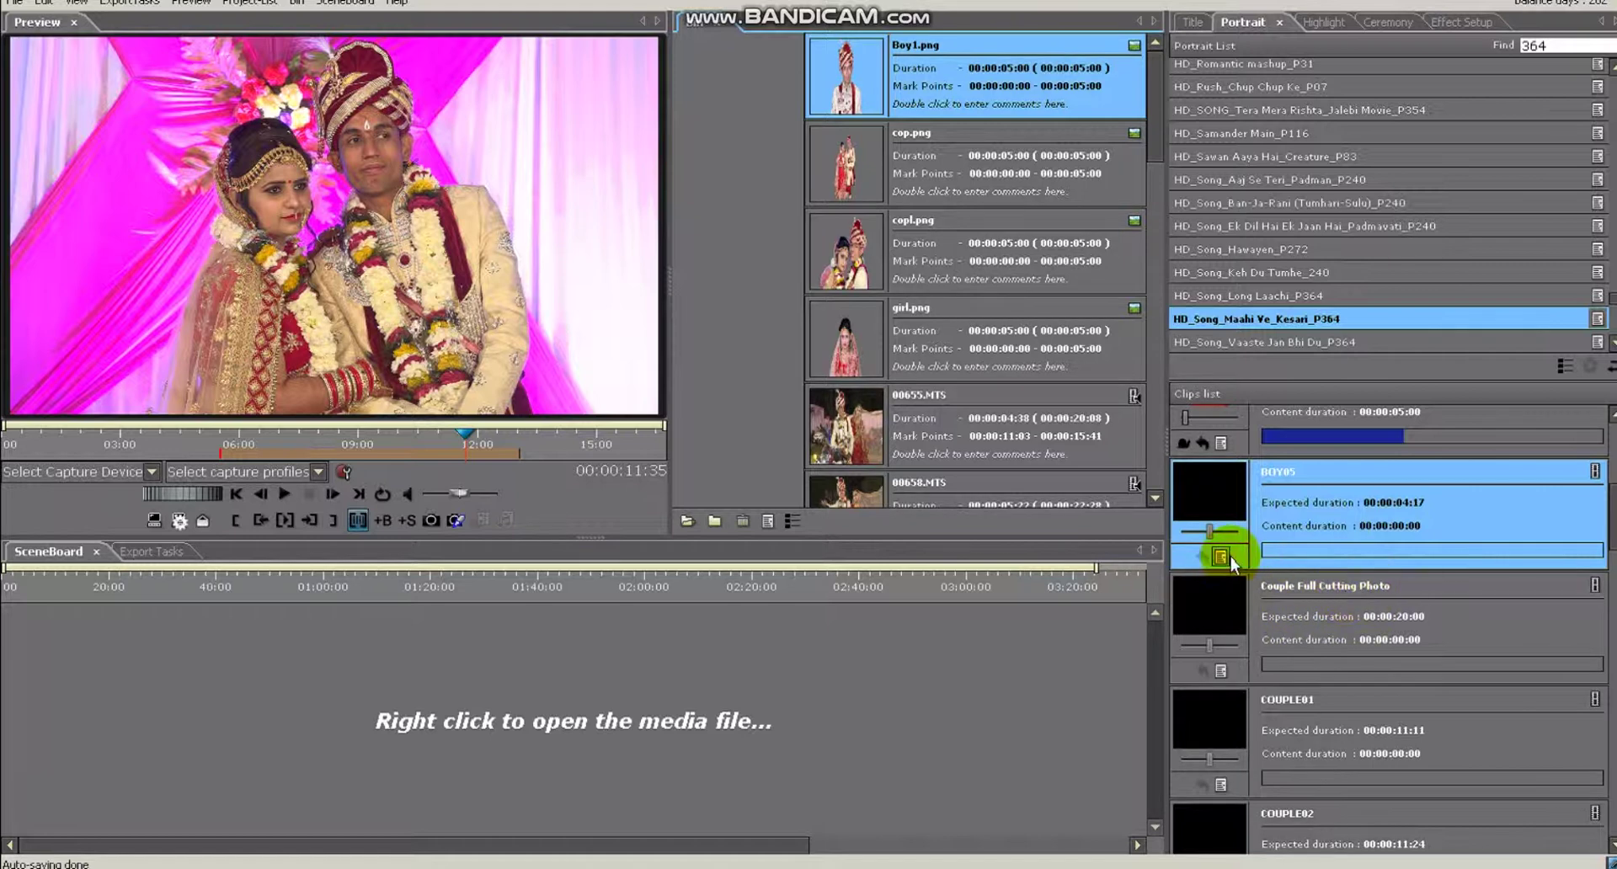
pyautogui.moveTo(845, 80); pyautogui.dragTo(1226, 497)
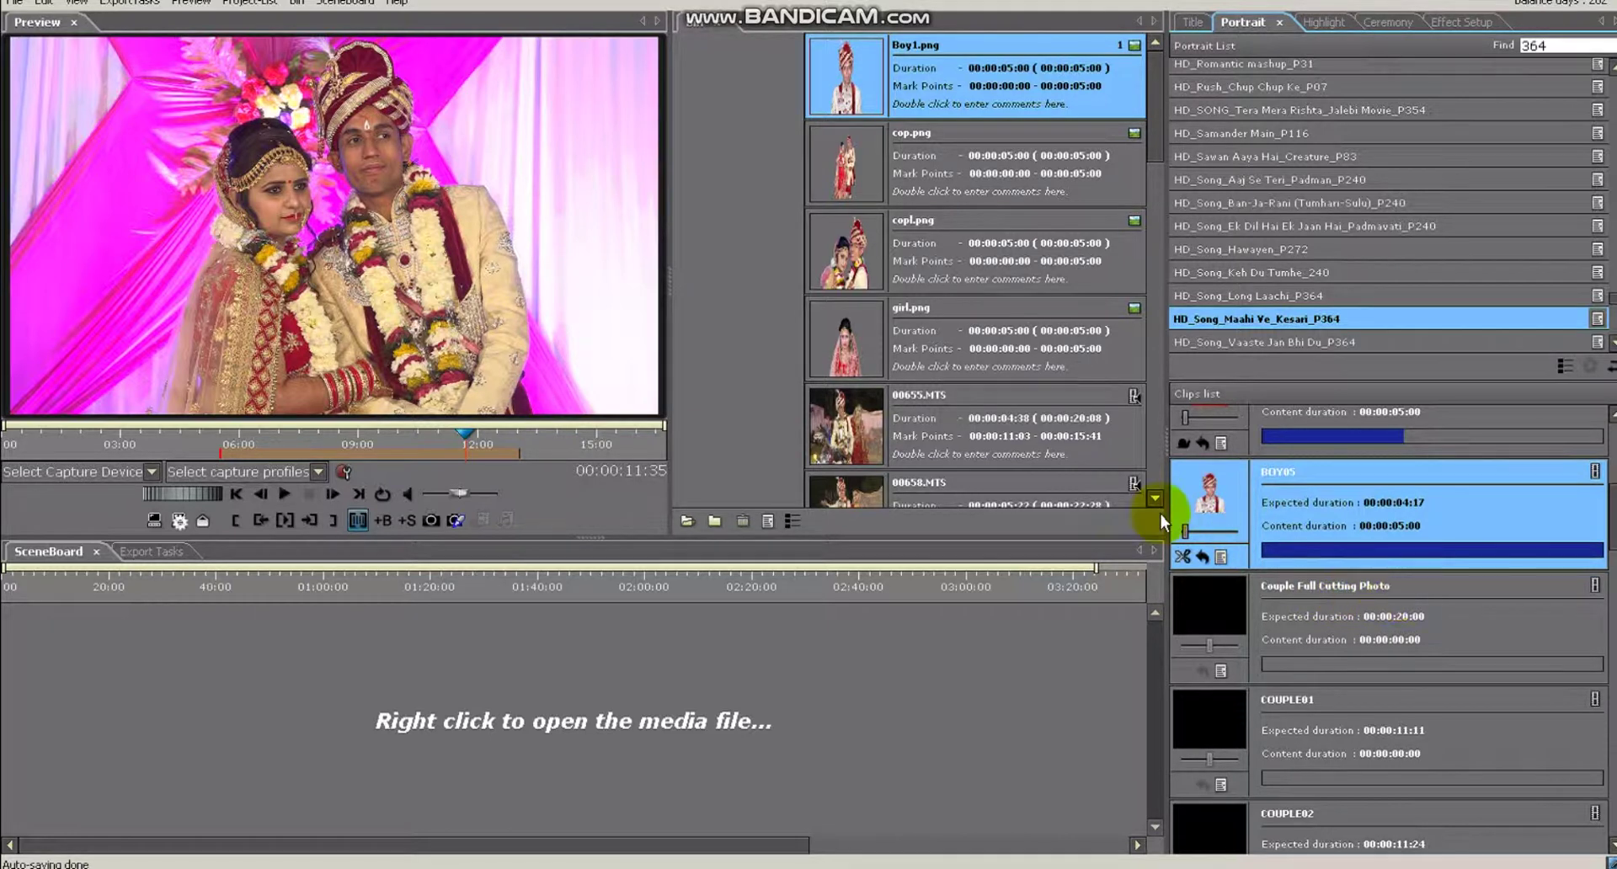
pyautogui.moveTo(874, 169); pyautogui.dragTo(1212, 622)
# Step: Fill slots COUPLE01 to COUPLE05 with the clips from 00655.MTS through 00623.MTS
pyautogui.scroll(-2, 859, 335)
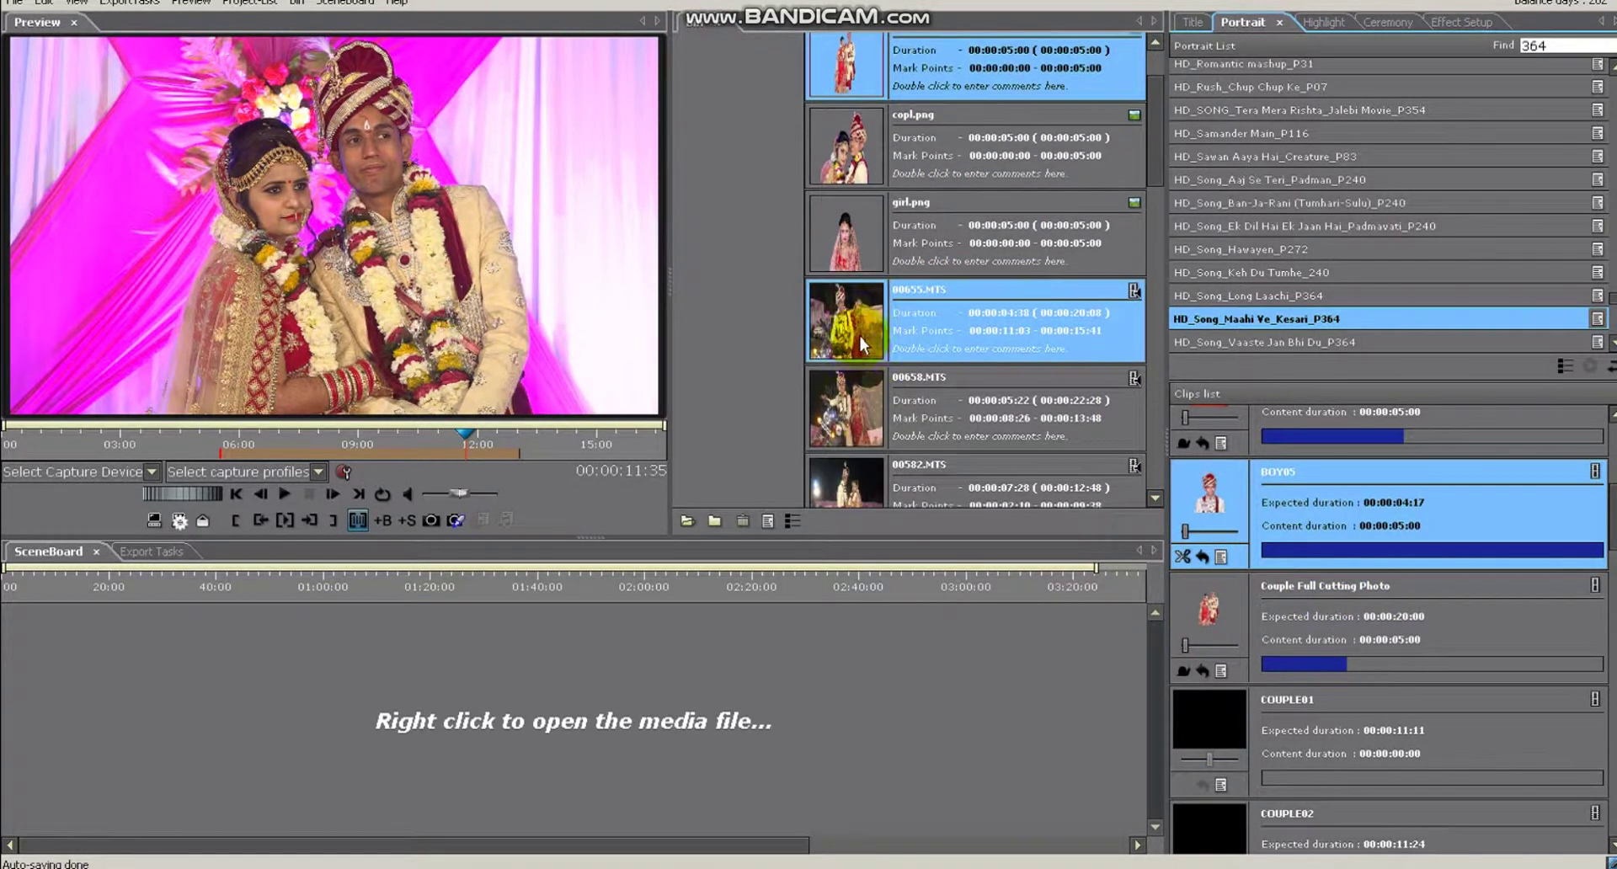
pyautogui.scroll(-5, 932, 401)
pyautogui.scroll(2, 934, 376)
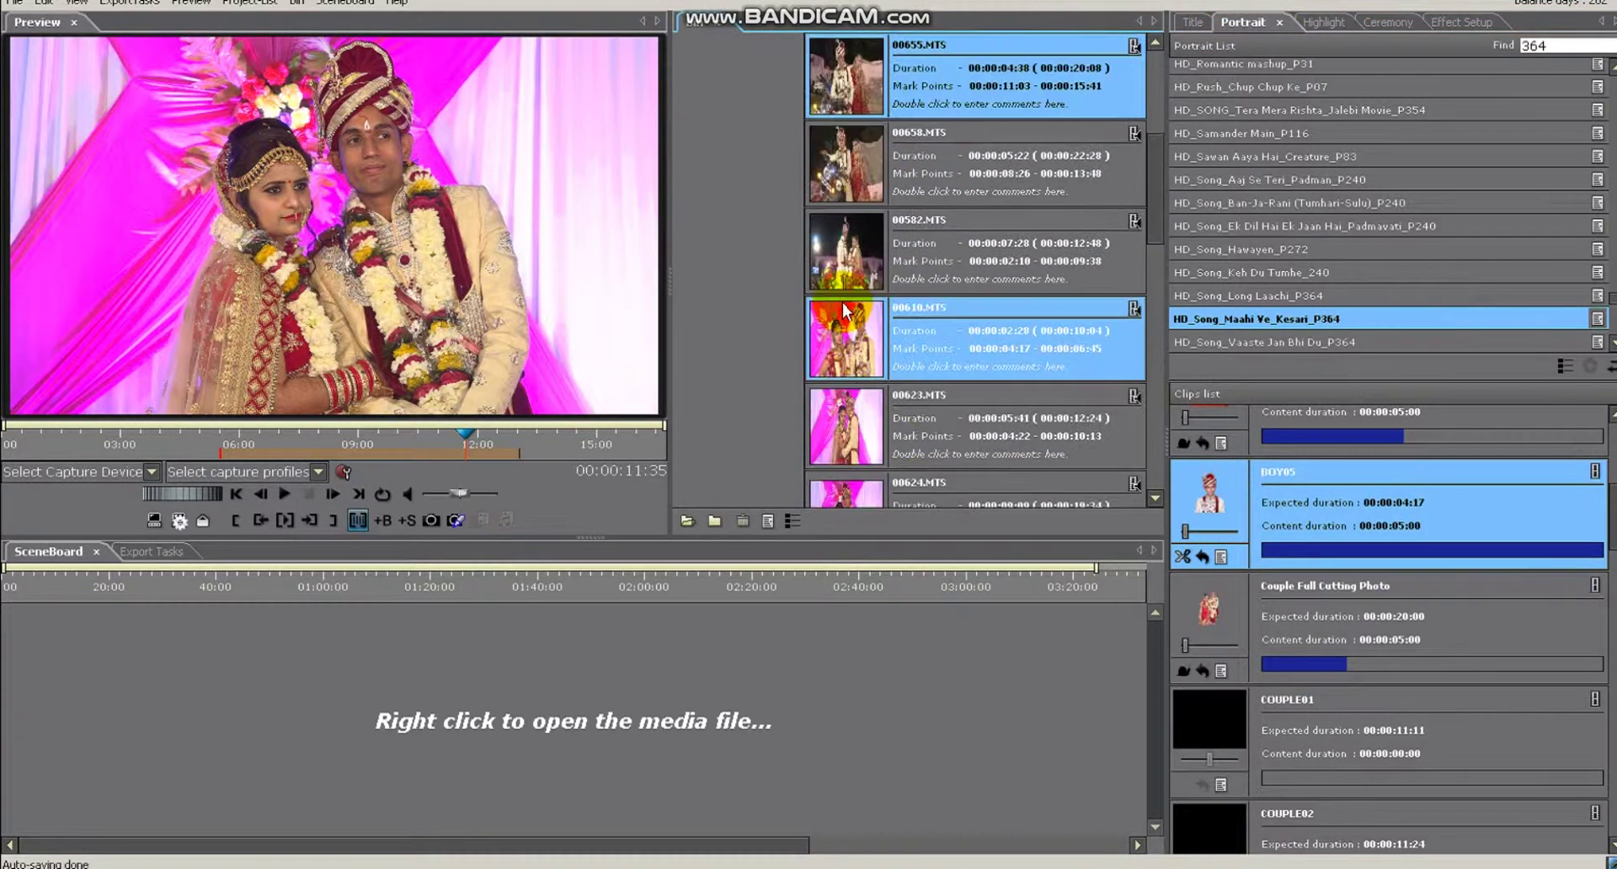
pyautogui.scroll(-4, 871, 427)
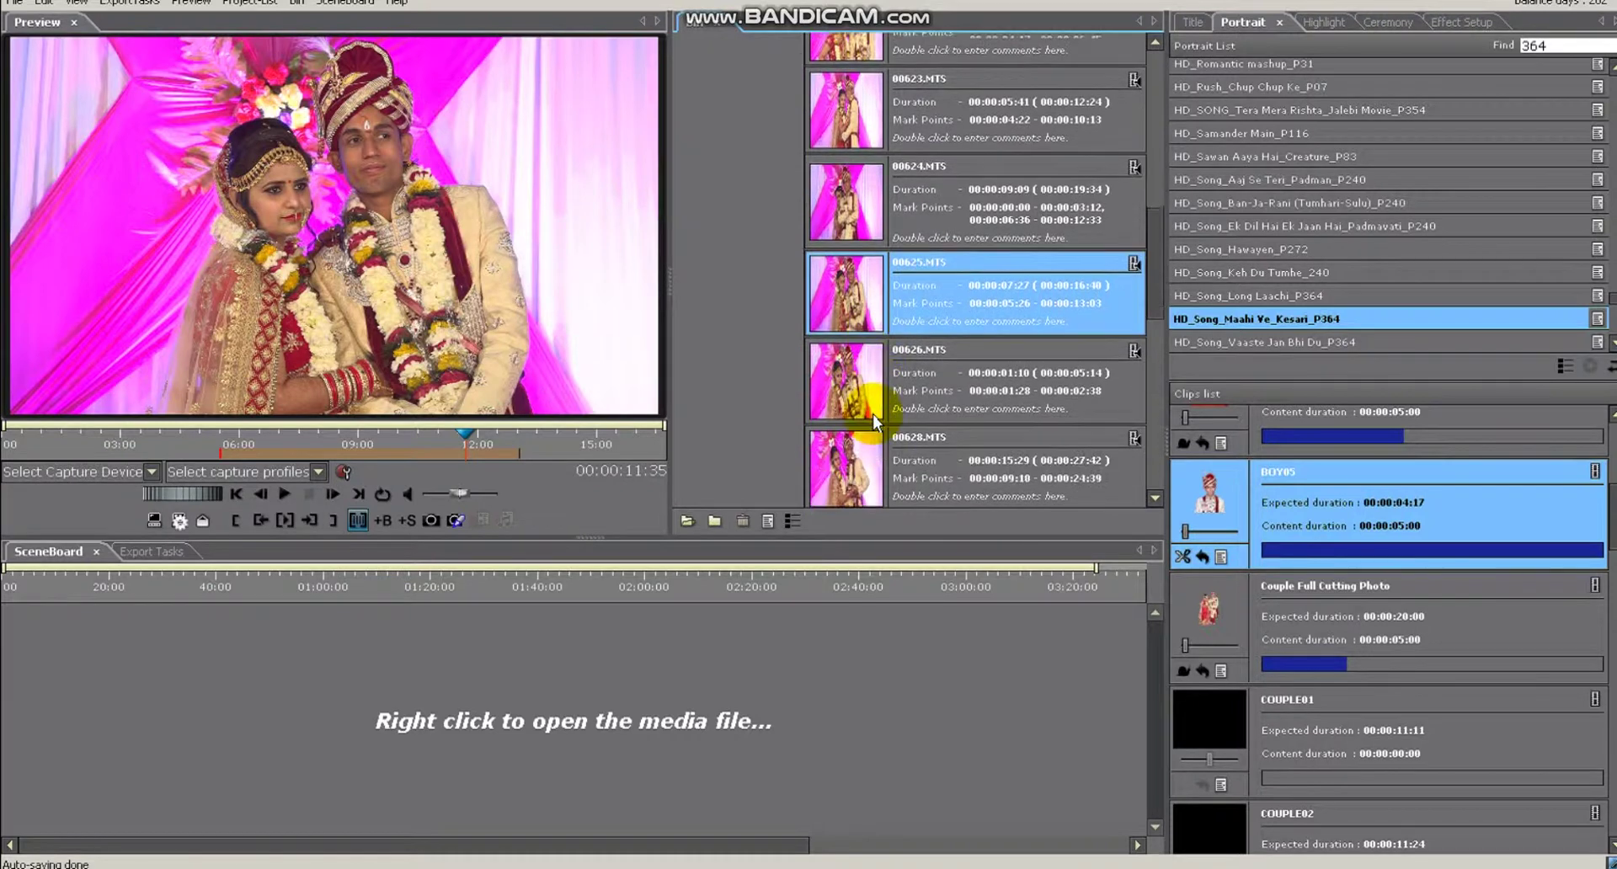
pyautogui.scroll(3, 872, 410)
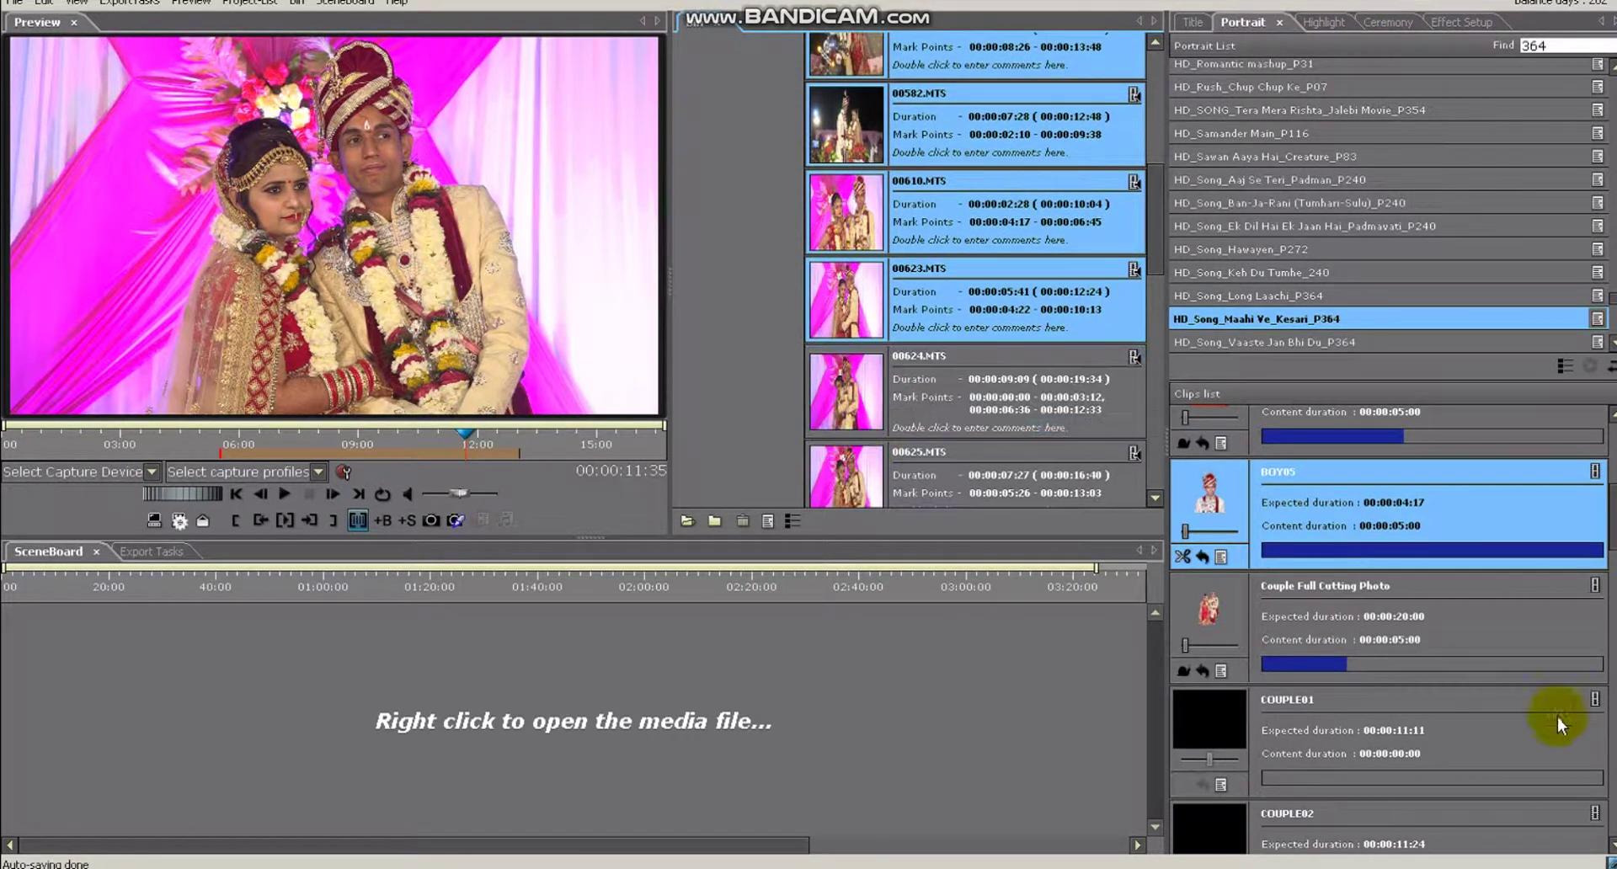
pyautogui.click(1454, 713)
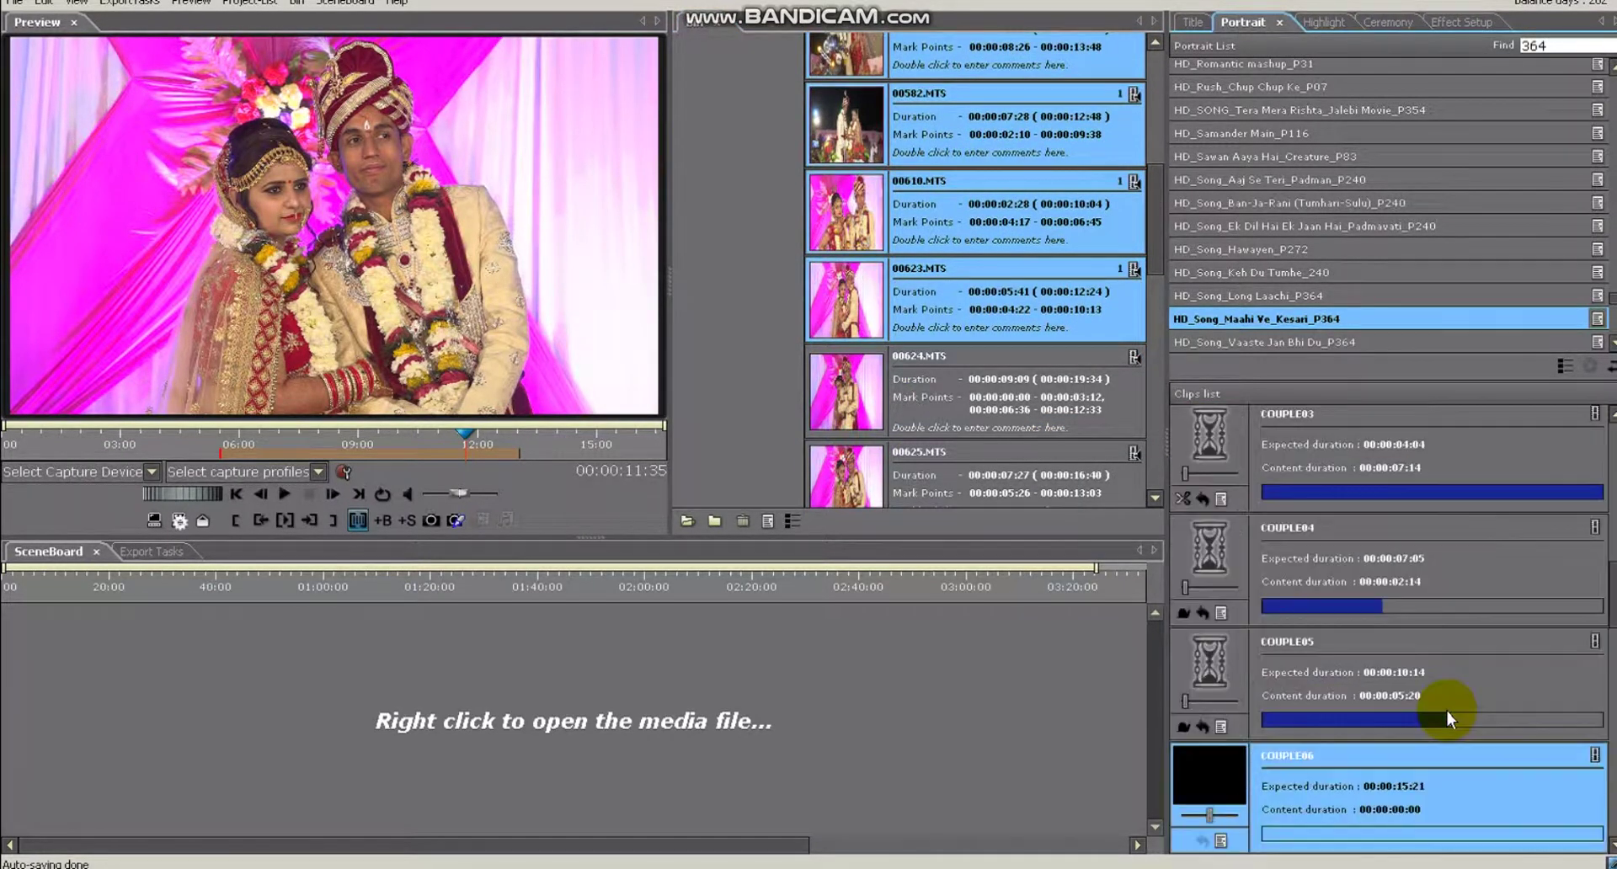
# Step: Add the clips 00624.MTS, 00625.MTS, 00626.MTS and 00628.MTS to the clips list starting at slot COUPLE06
pyautogui.click(982, 417)
pyautogui.scroll(-3, 969, 386)
pyautogui.scroll(-1, 972, 385)
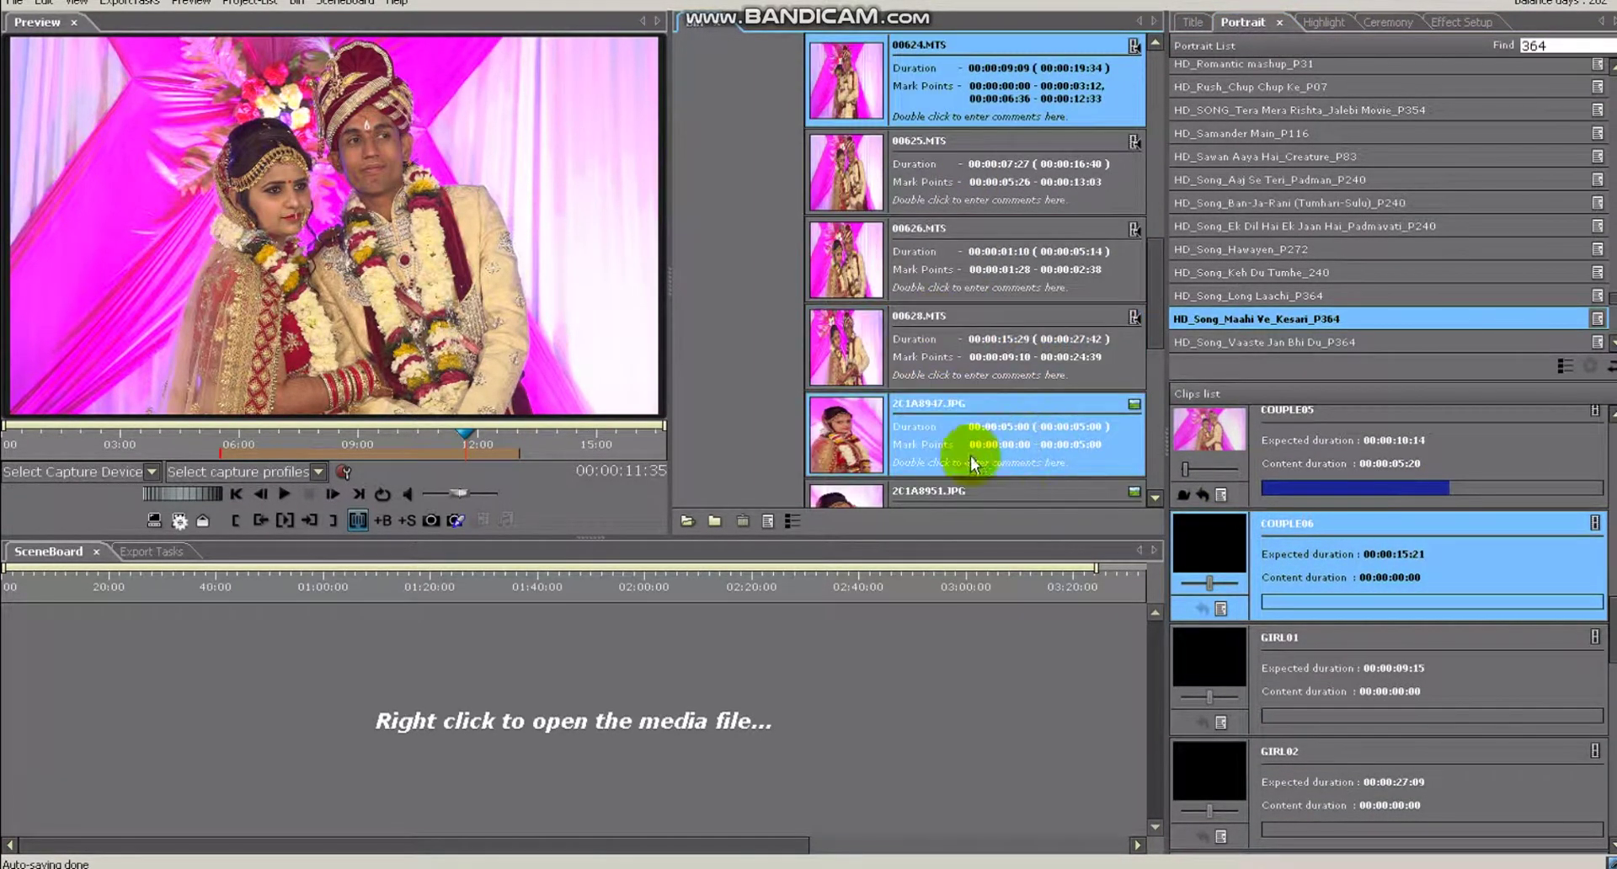
pyautogui.keyDown('shift'); pyautogui.click(923, 338); pyautogui.keyUp('shift')
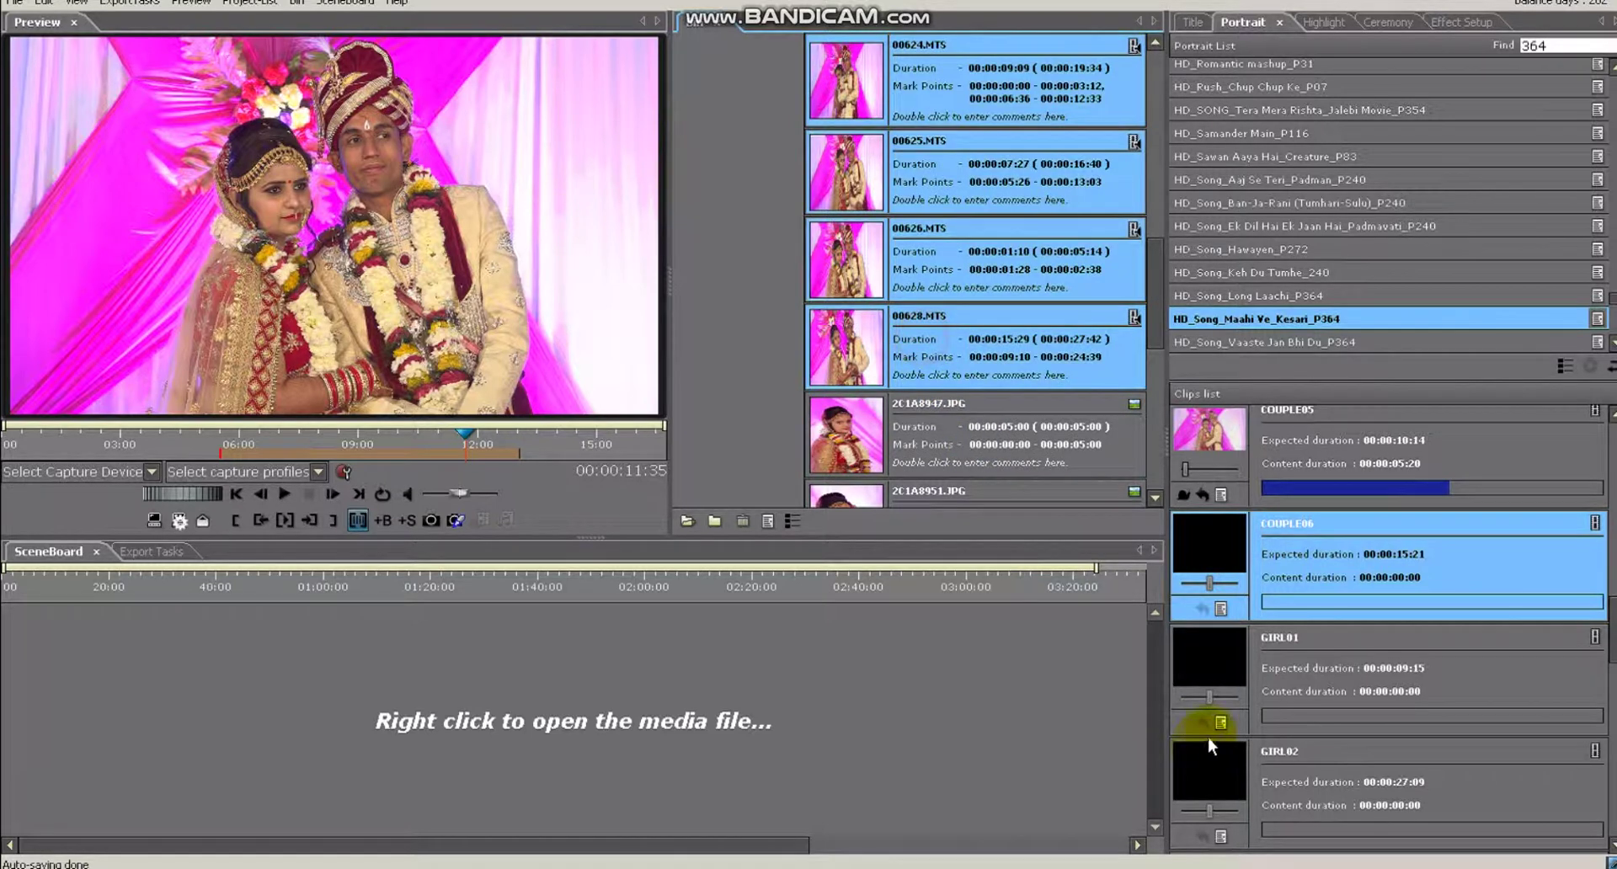
pyautogui.click(1315, 590)
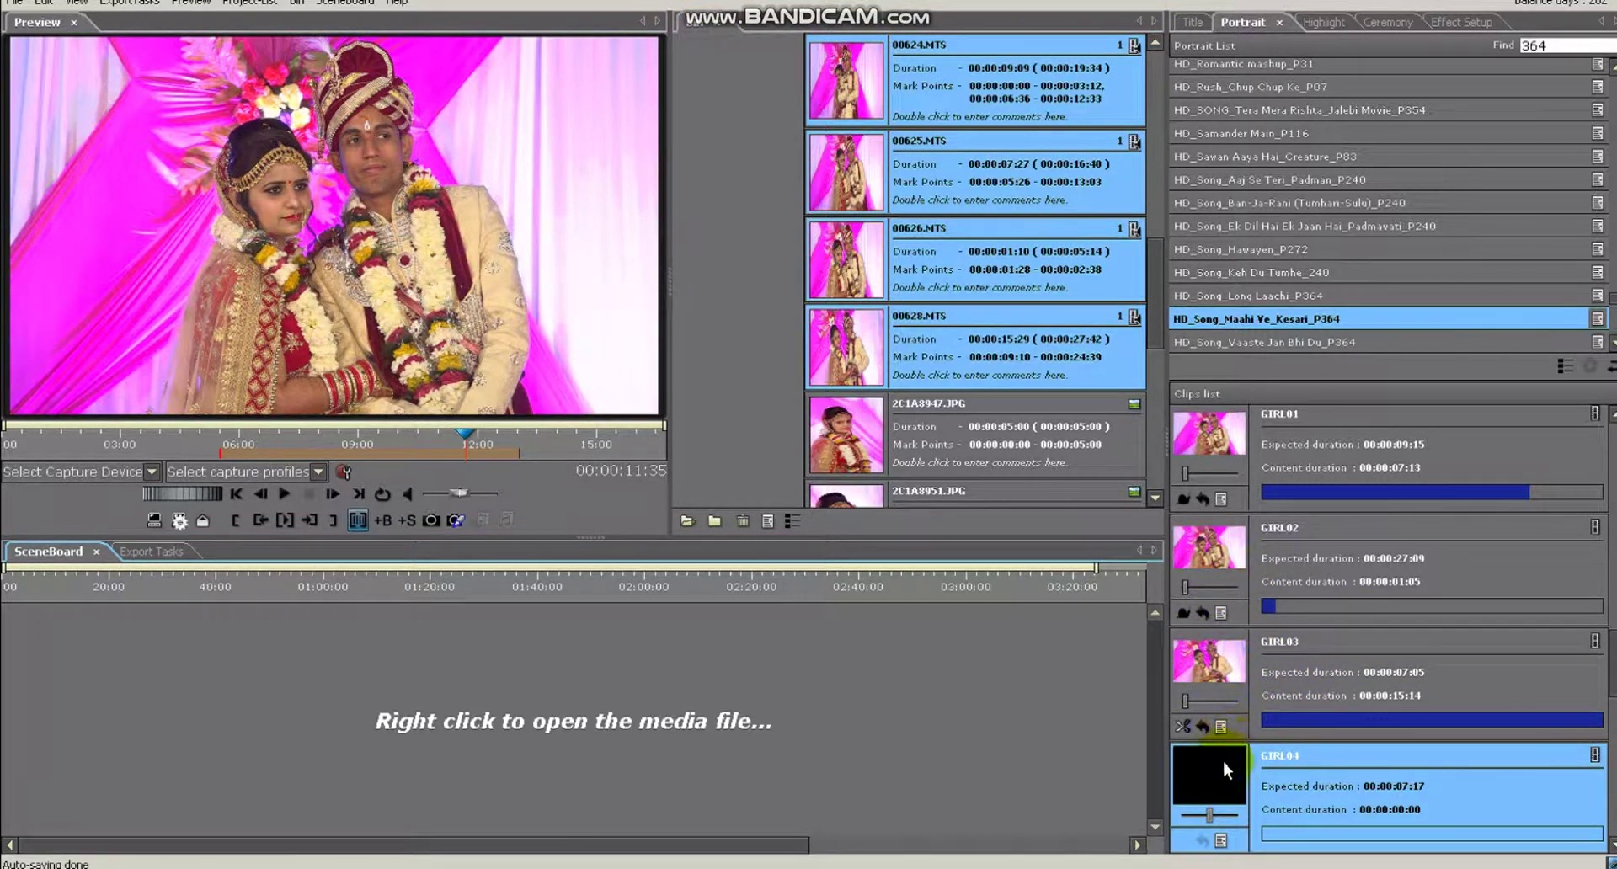
# Step: Clear the video clips from slots GIRL03, GIRL02 and GIRL01
pyautogui.click(1204, 727)
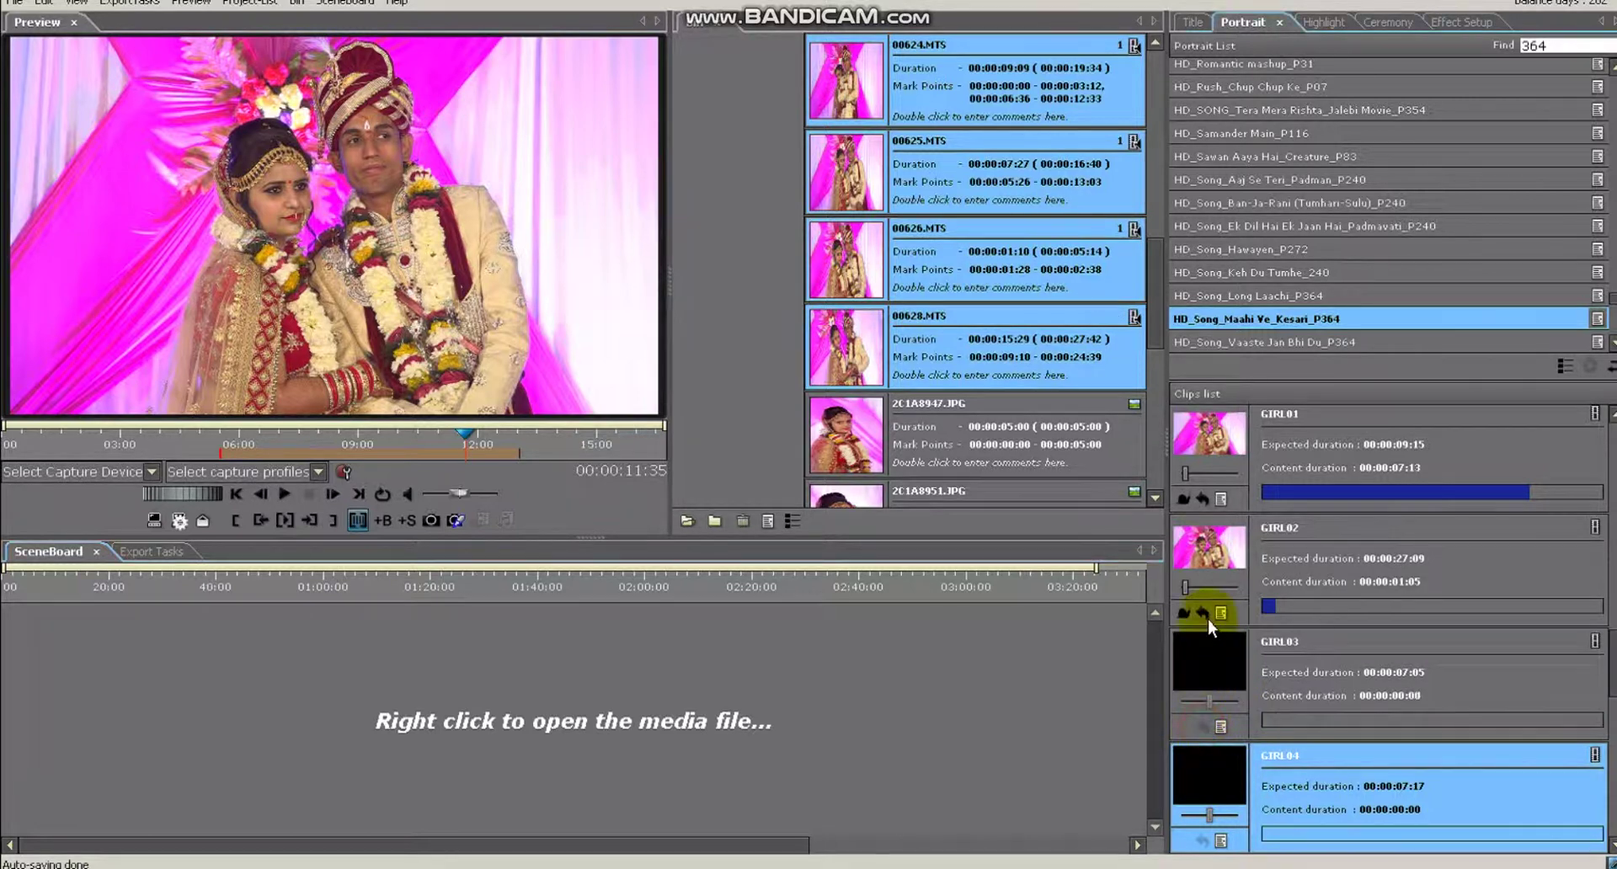
pyautogui.click(1200, 609)
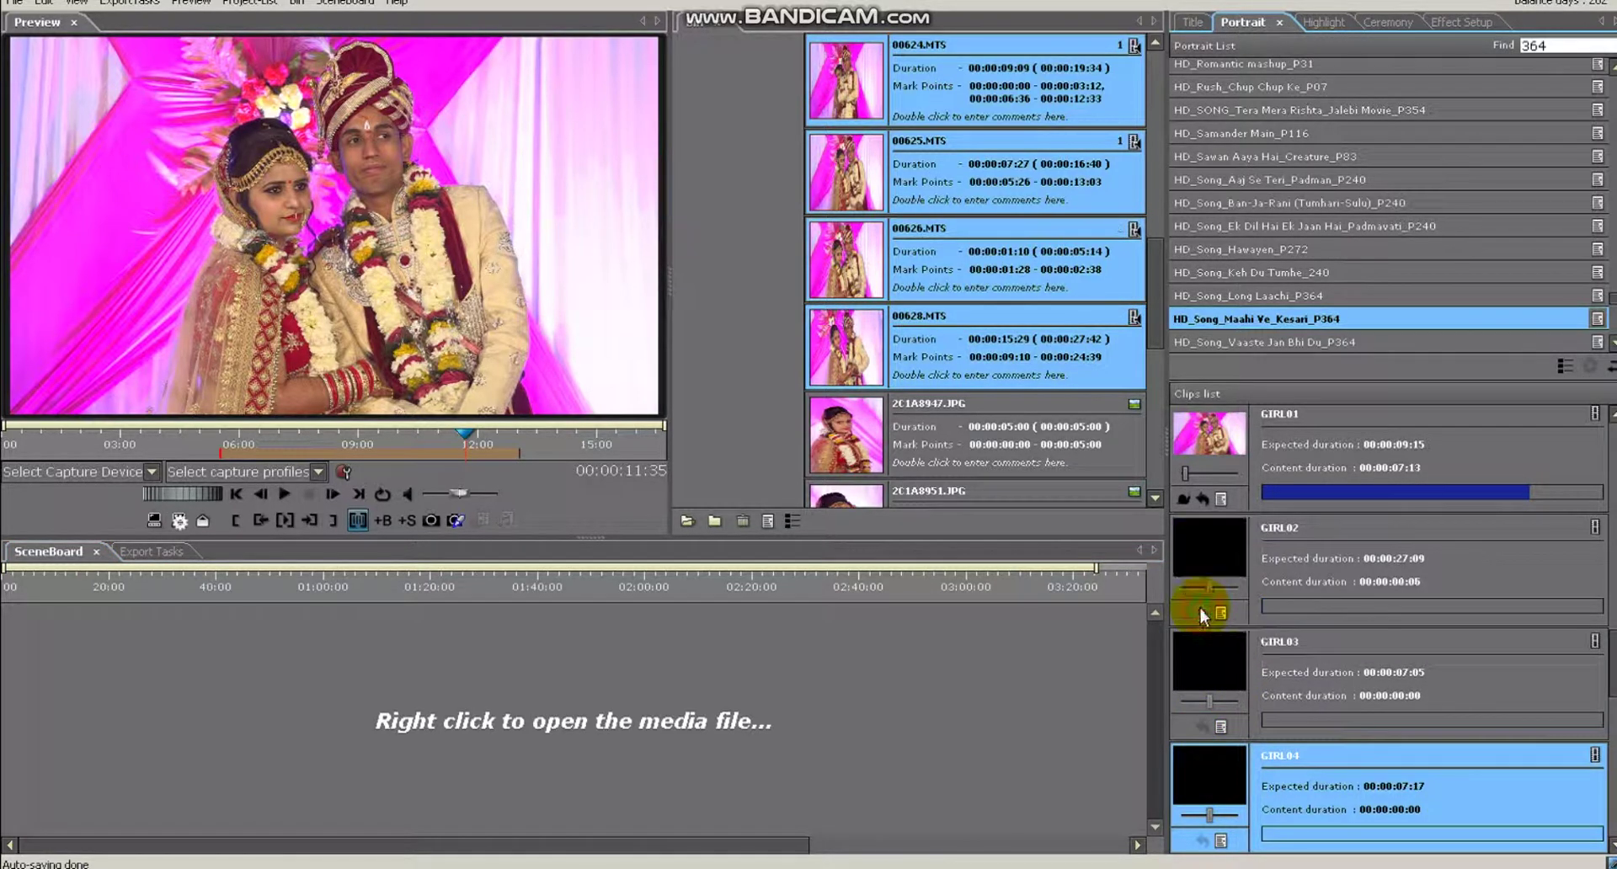
pyautogui.click(1210, 498)
# Step: Fill slots GIRL01 to GIRL03 with the bride photos 2C1A8947.JPG, 2C1A8951.JPG and 2C1A8956.JPG
pyautogui.click(843, 434)
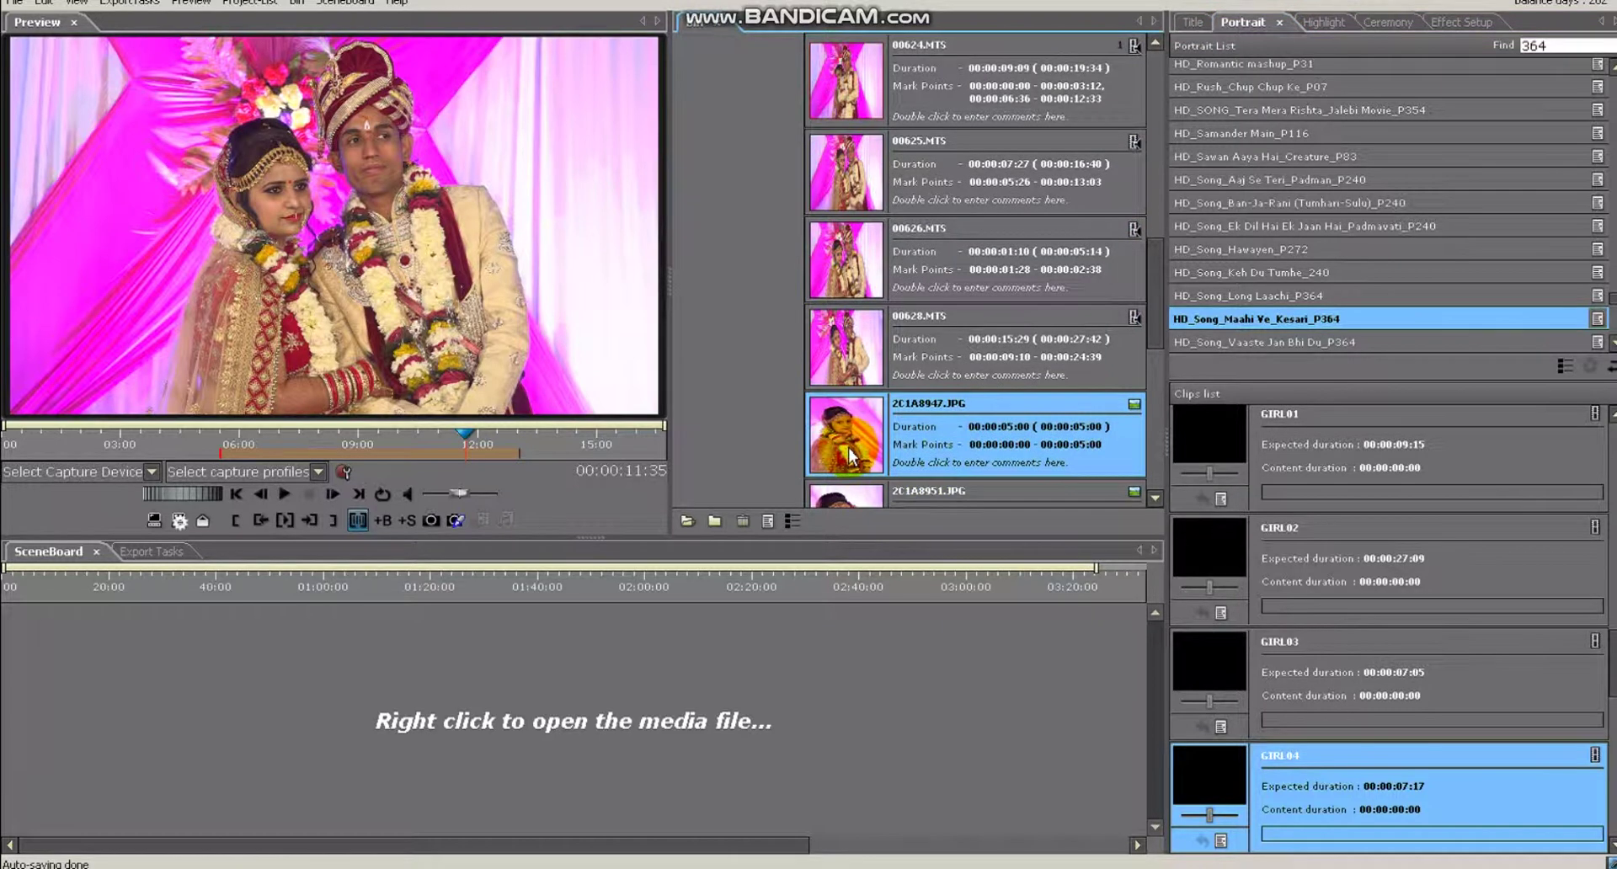
pyautogui.scroll(-2, 851, 439)
pyautogui.keyDown('shift'); pyautogui.click(860, 440); pyautogui.keyUp('shift')
pyautogui.scroll(-3, 861, 441)
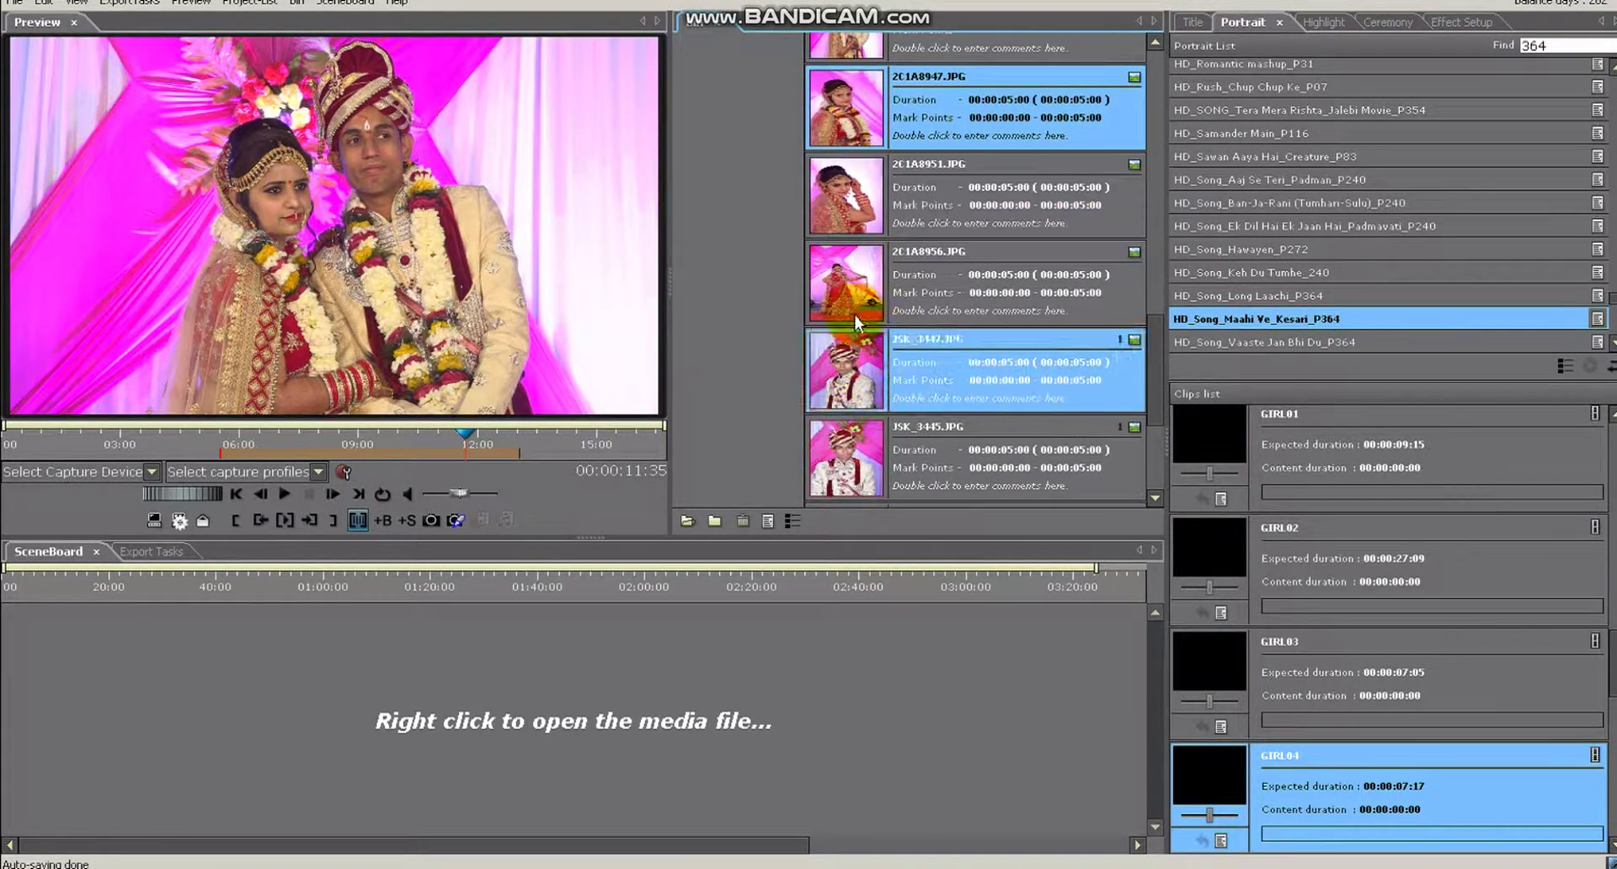
pyautogui.keyDown('shift'); pyautogui.click(850, 290); pyautogui.keyUp('shift')
pyautogui.click(961, 309)
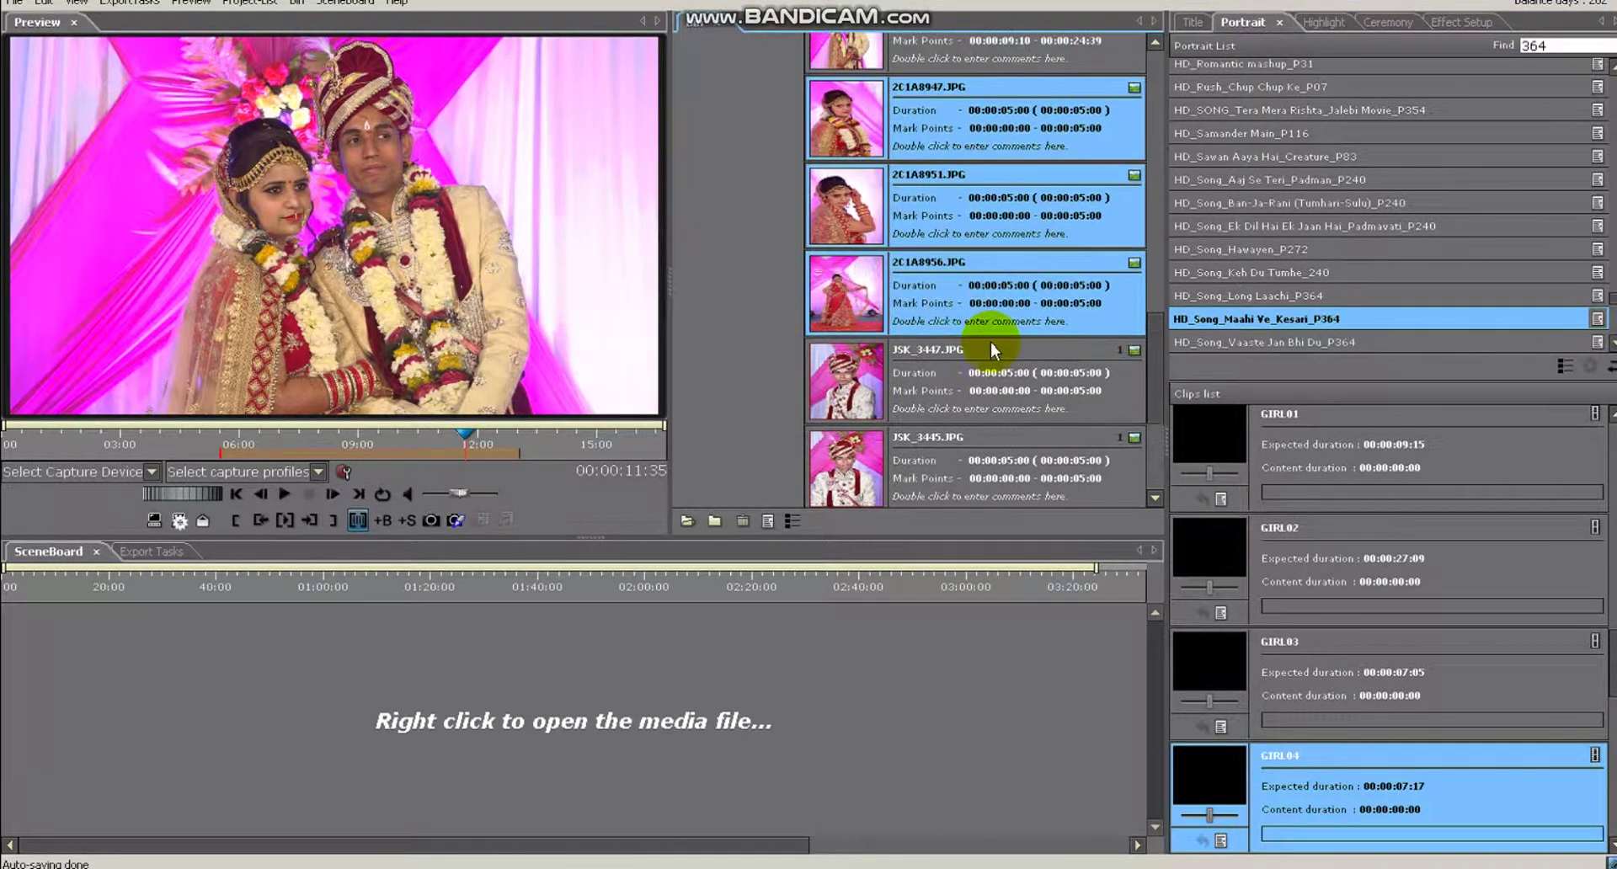
pyautogui.moveTo(1244, 459); pyautogui.dragTo(1245, 459)
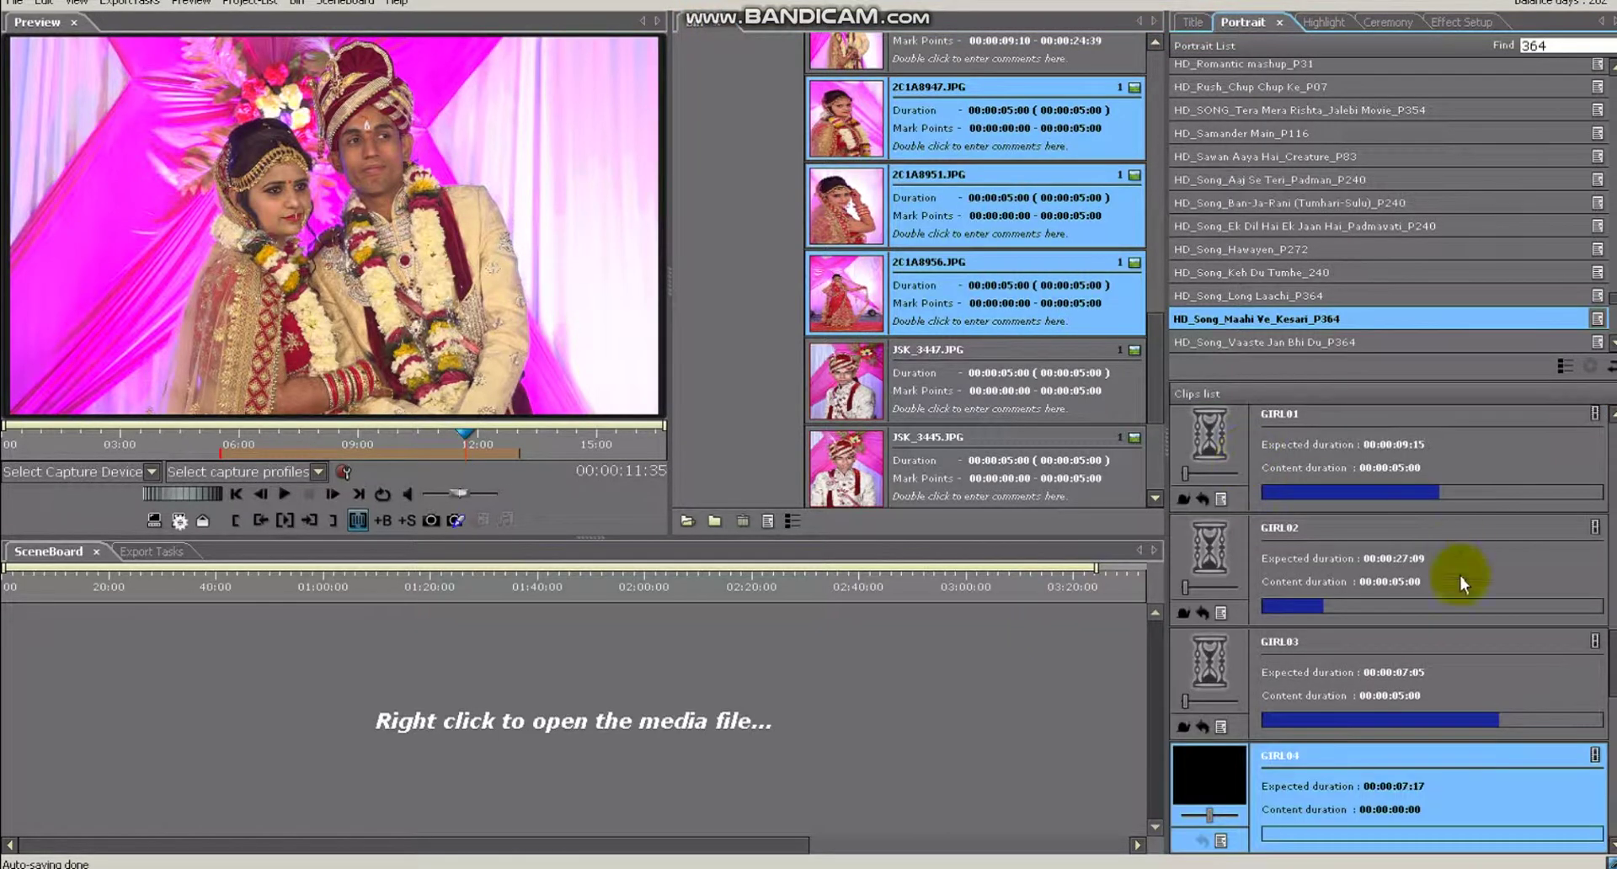
# Step: Place the cutout girl.png from the bin in slot GIRL04
pyautogui.scroll(-5, 1437, 656)
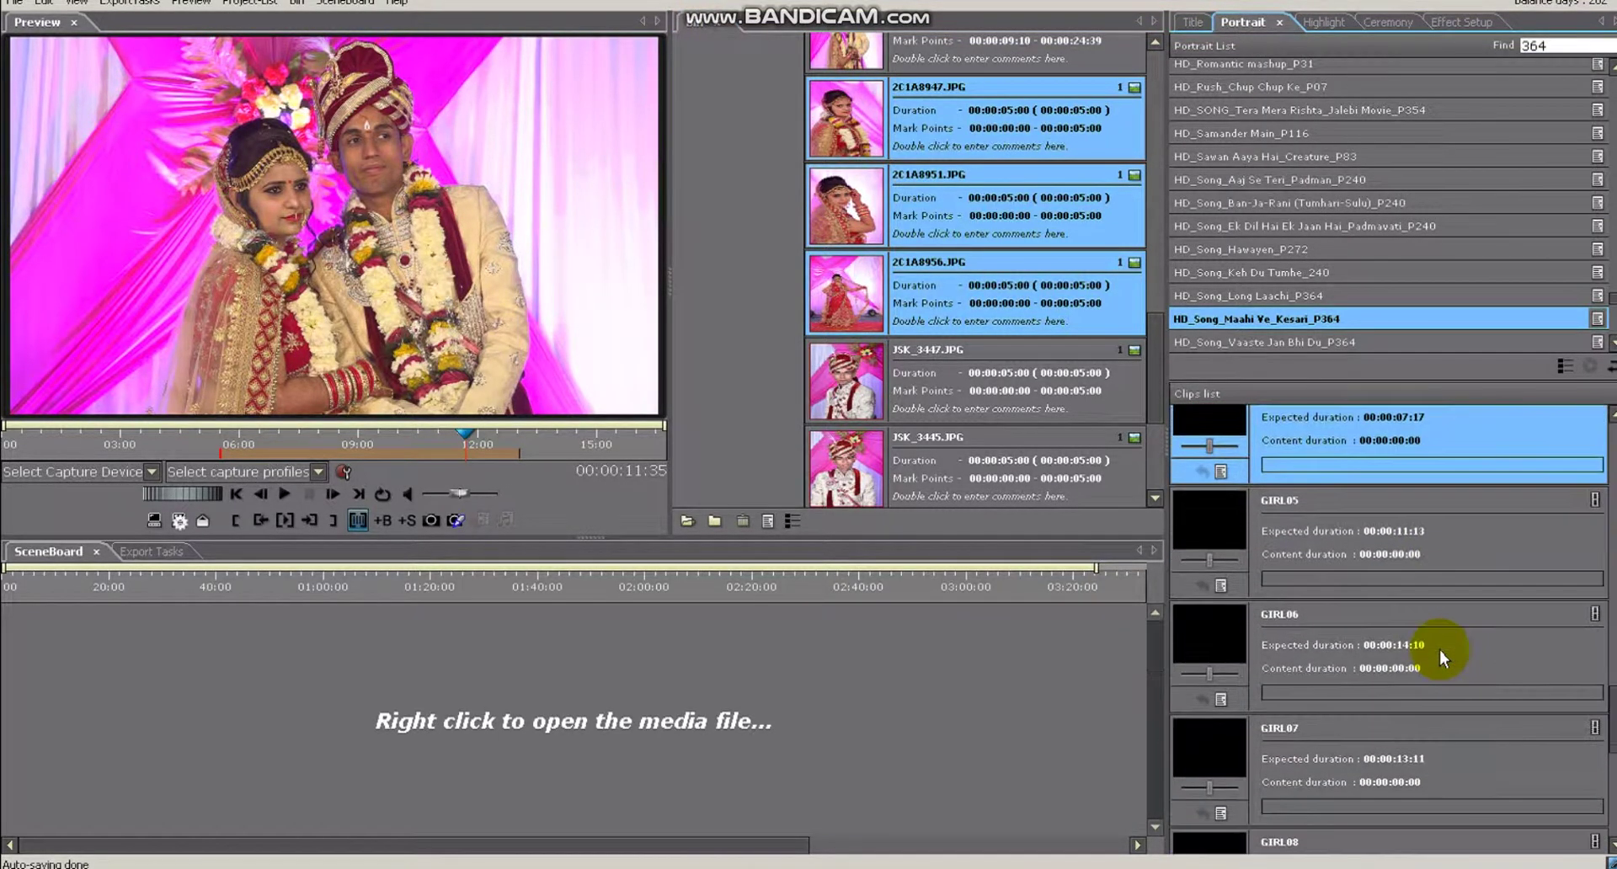
pyautogui.scroll(1, 1440, 647)
pyautogui.moveTo(1163, 352); pyautogui.dragTo(1174, 115)
pyautogui.moveTo(914, 341); pyautogui.dragTo(1217, 421)
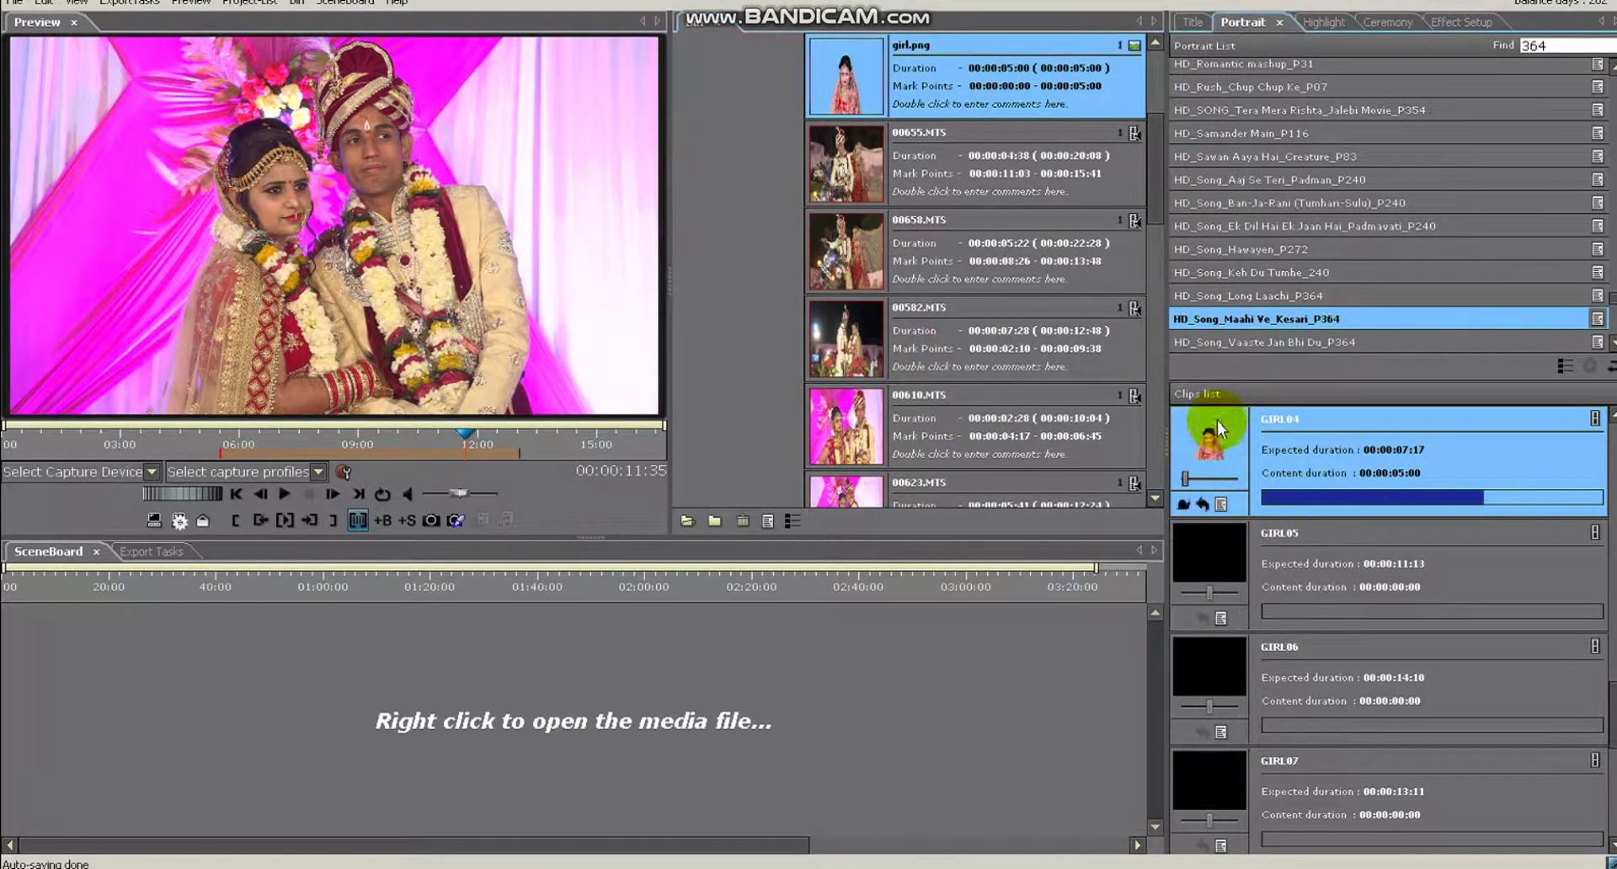
# Step: Reuse the bride photos 2C1A8947.JPG, 2C1A8951.JPG and 2C1A8956.JPG to fill slots GIRL05, GIRL06 and GIRL07
pyautogui.moveTo(1159, 220); pyautogui.dragTo(1161, 99)
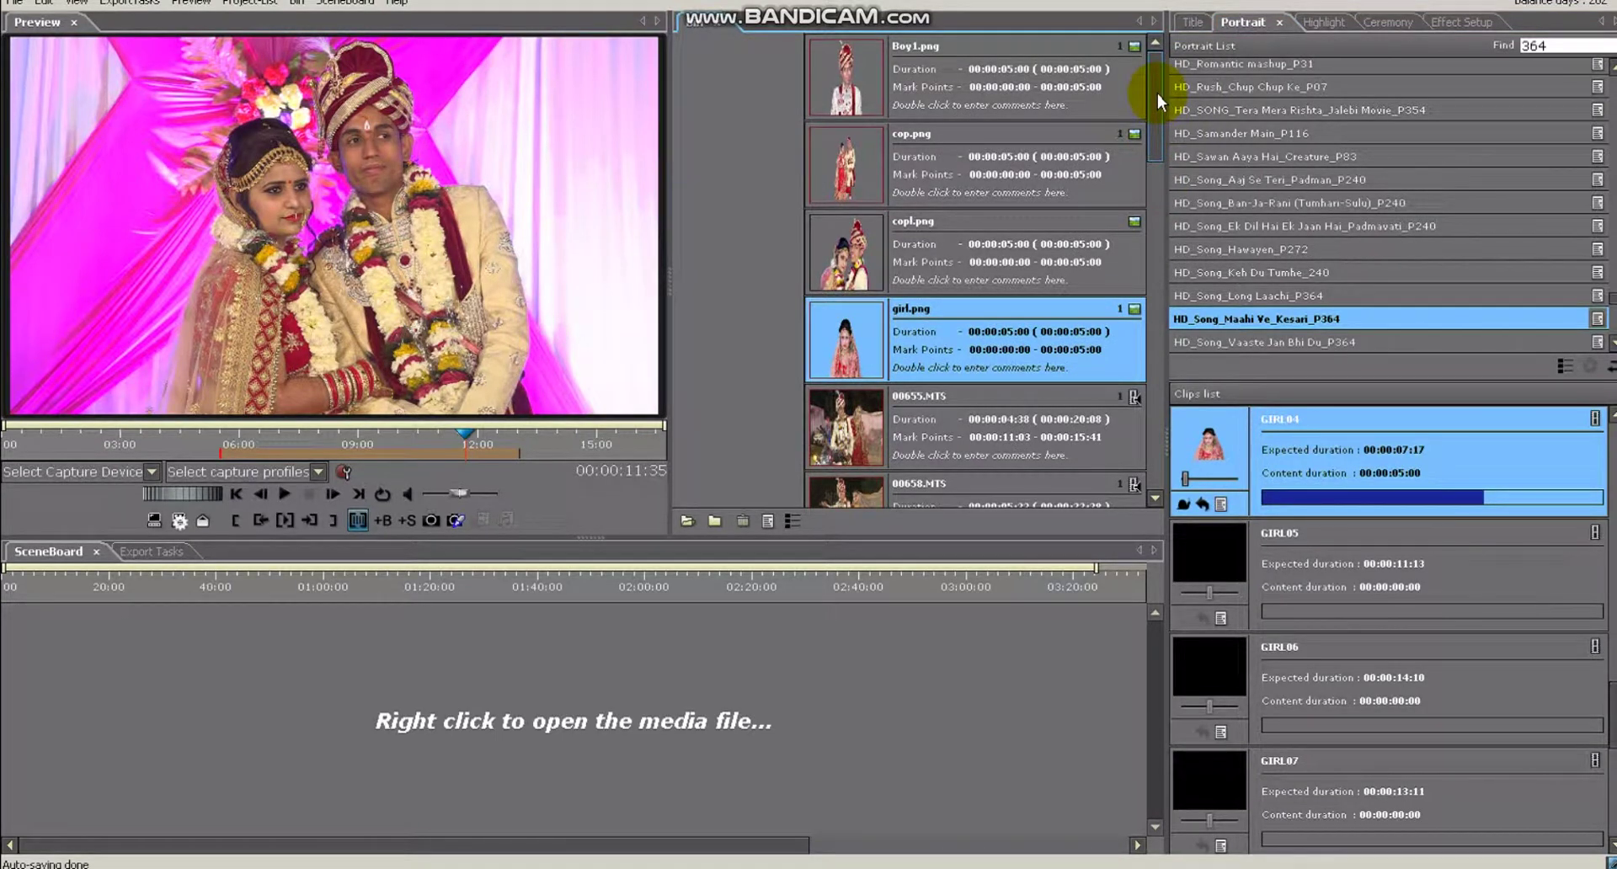
pyautogui.moveTo(1158, 94); pyautogui.dragTo(1154, 352)
pyautogui.moveTo(808, 233); pyautogui.dragTo(1204, 535)
pyautogui.moveTo(875, 397); pyautogui.dragTo(1232, 674)
pyautogui.moveTo(1152, 257); pyautogui.dragTo(1158, 332)
pyautogui.moveTo(866, 286); pyautogui.dragTo(1195, 765)
# Step: Select the bin items from 00610.MTS onward and add them to slots GIRL08 to GIRL11, letting the surplus clips be skipped
pyautogui.scroll(-5, 1598, 704)
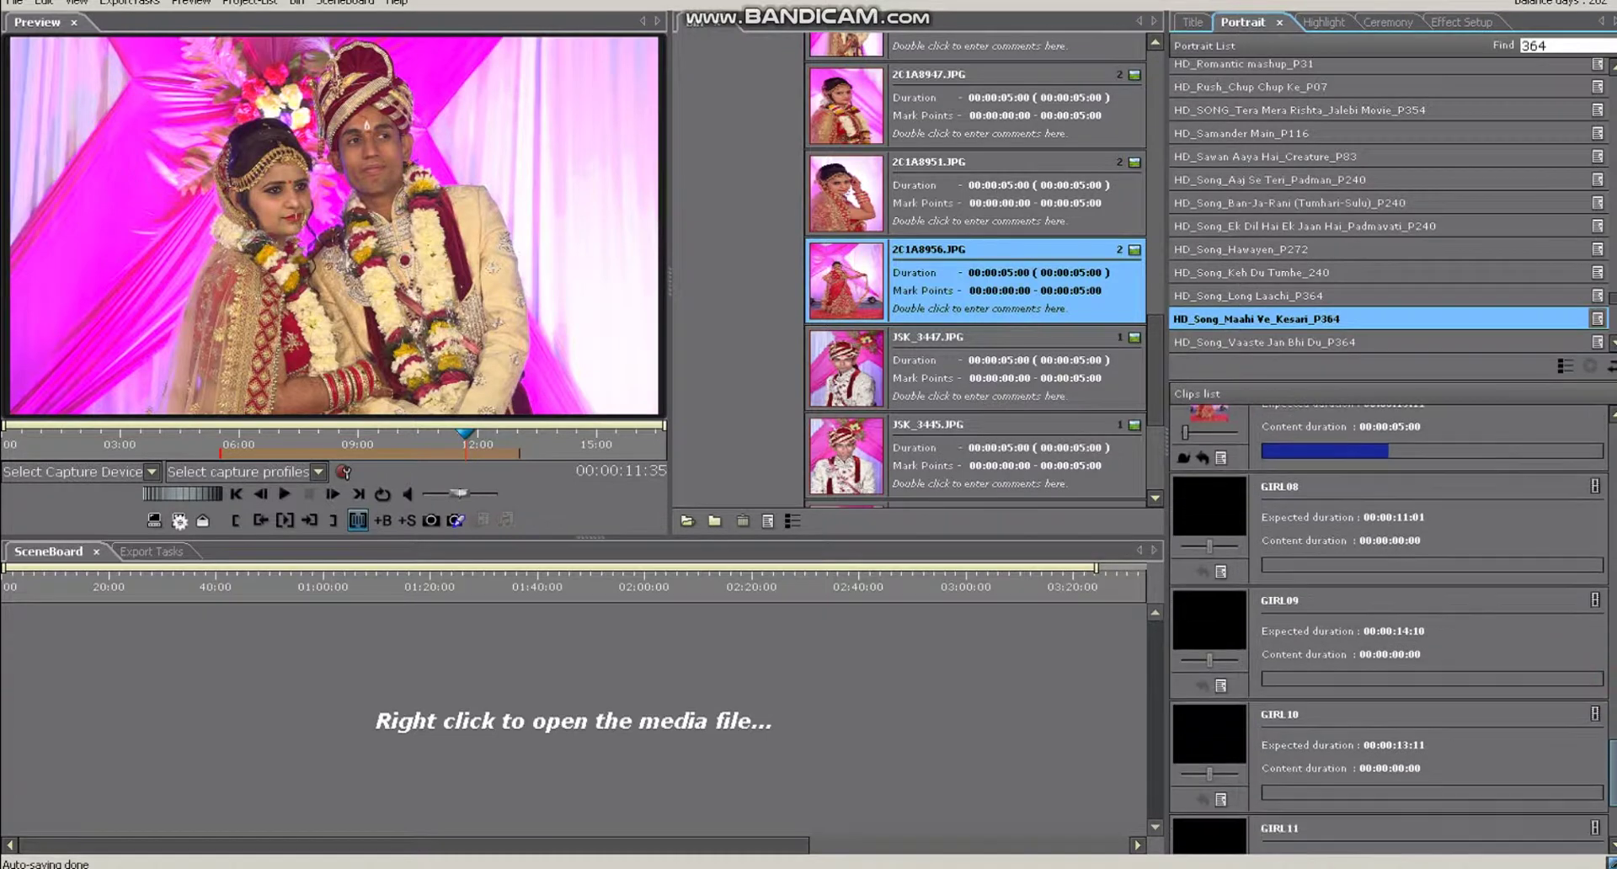
pyautogui.click(910, 385)
pyautogui.click(1073, 421)
pyautogui.scroll(-1, 935, 394)
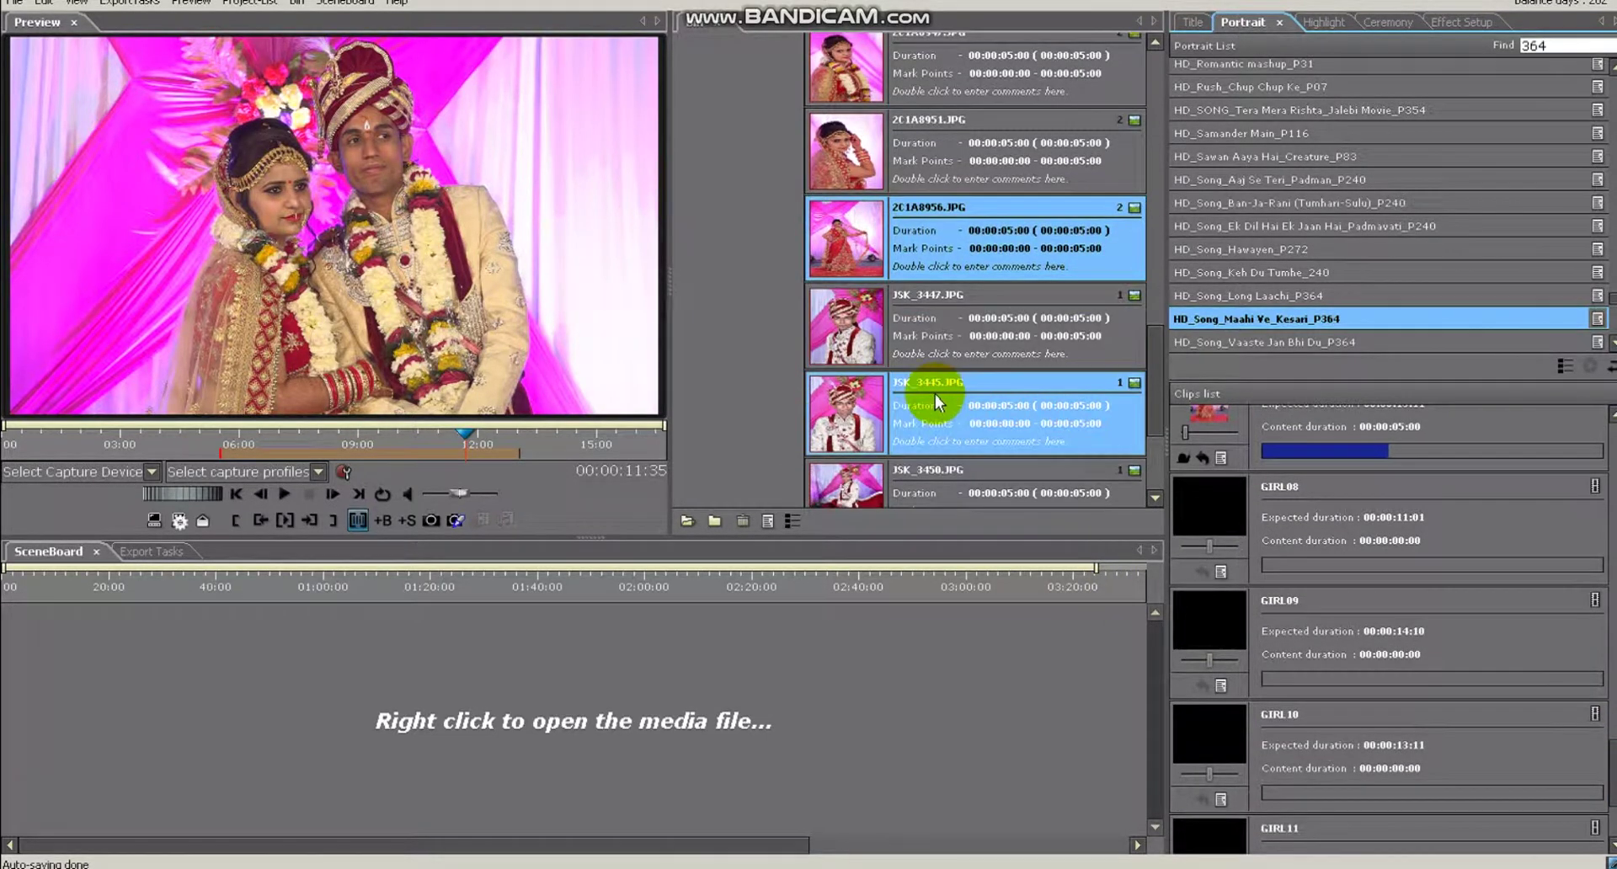
pyautogui.scroll(4, 959, 357)
pyautogui.click(887, 363)
pyautogui.scroll(-2, 887, 362)
pyautogui.moveTo(1148, 303); pyautogui.dragTo(1161, 213)
pyautogui.click(1060, 199)
pyautogui.hotkey('ctrl', 'a')
pyautogui.scroll(-1, 1073, 261)
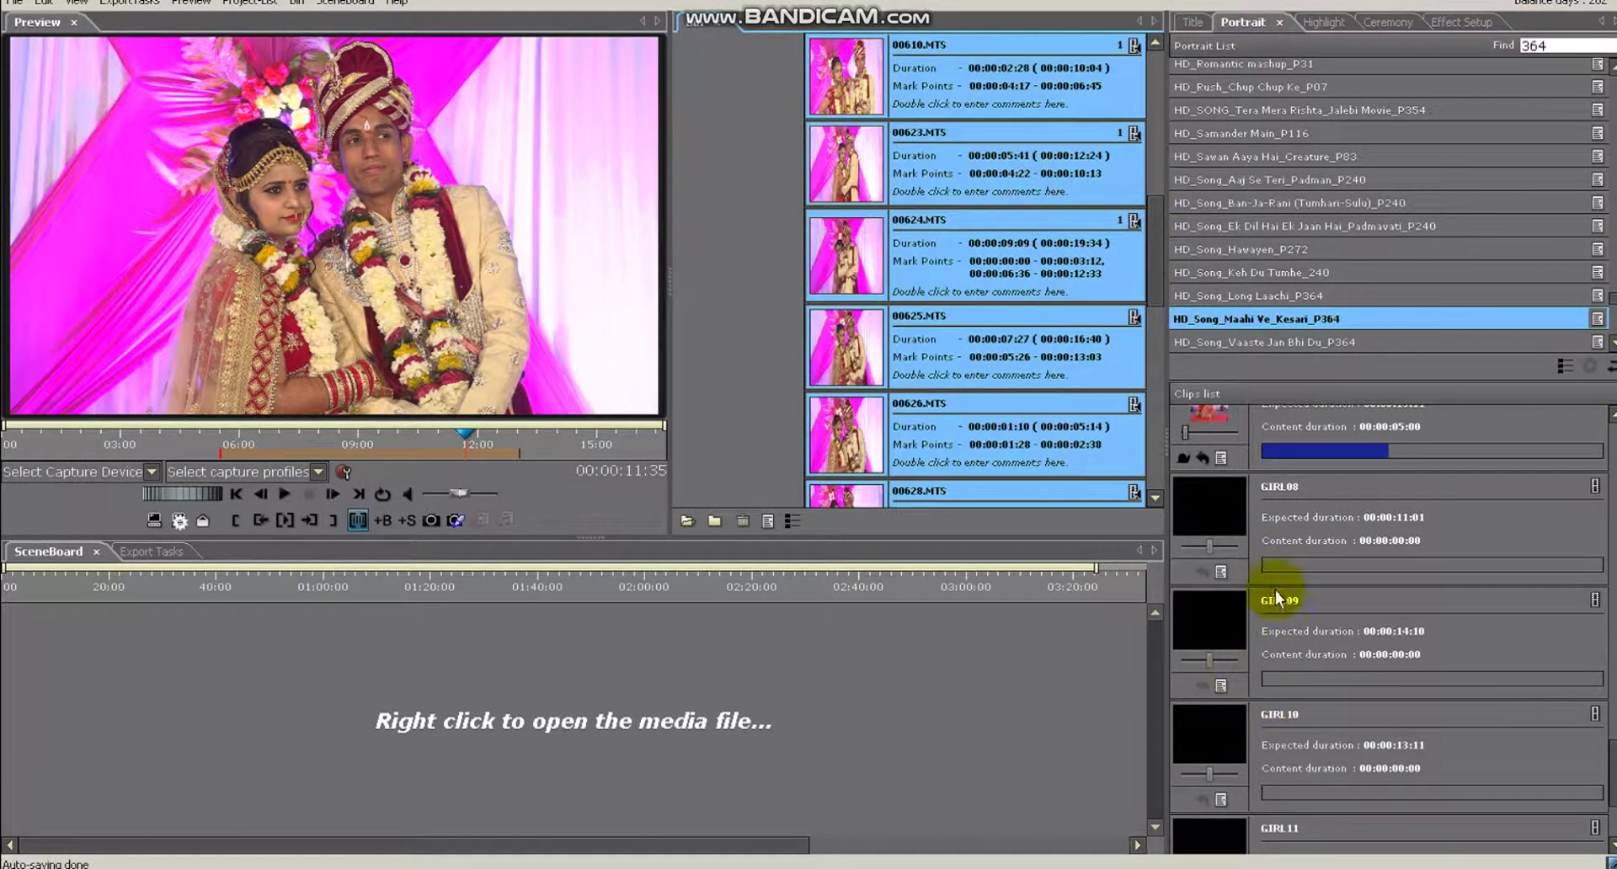
pyautogui.click(1296, 493)
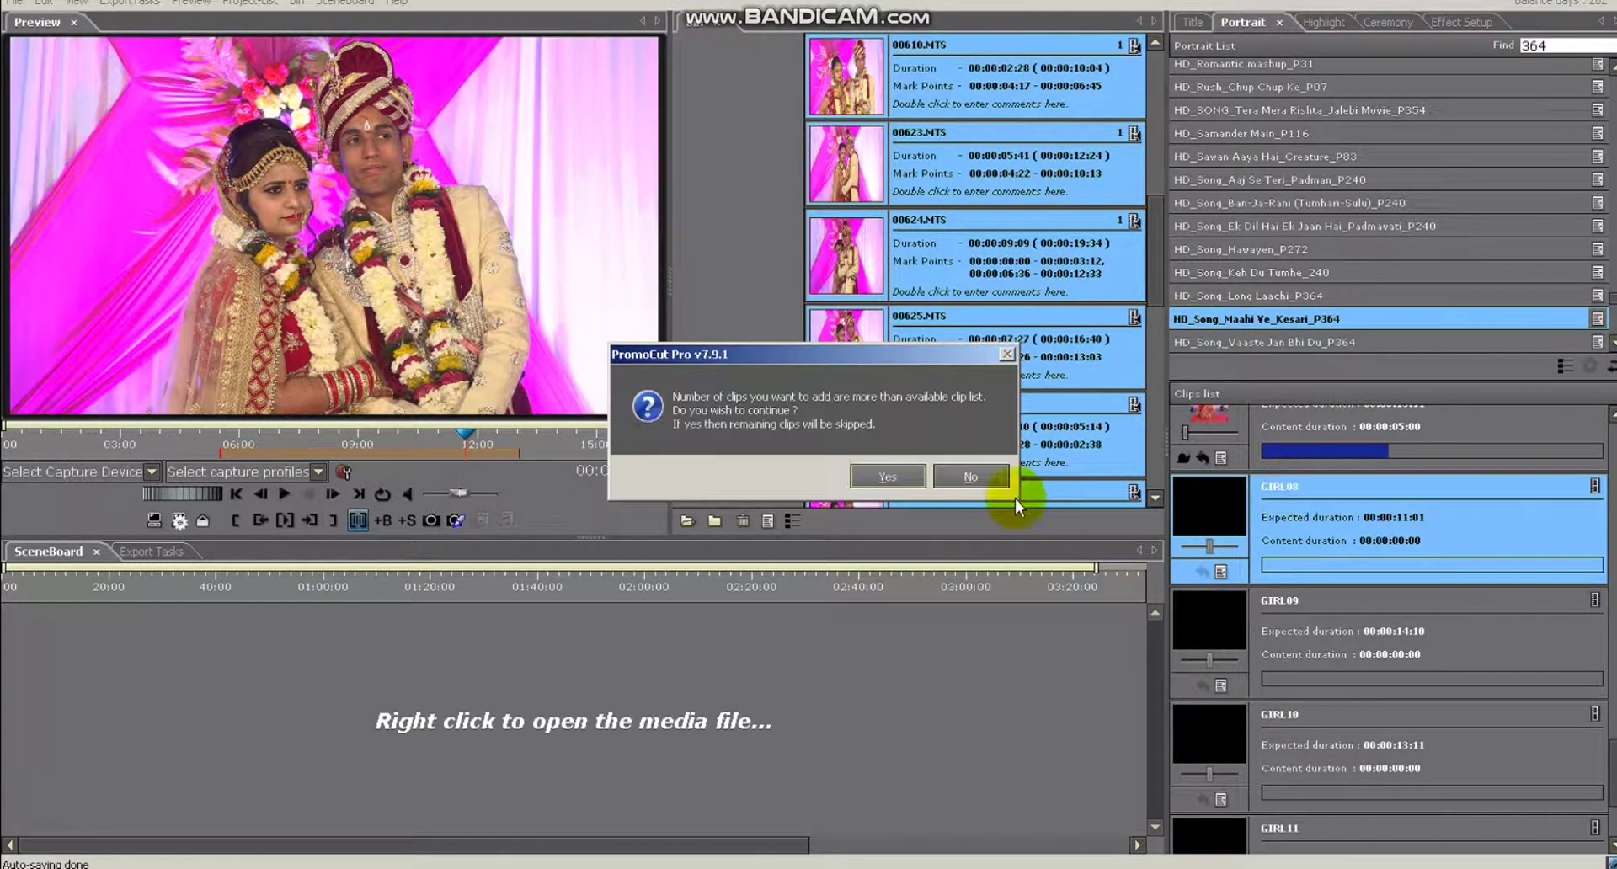
pyautogui.click(900, 476)
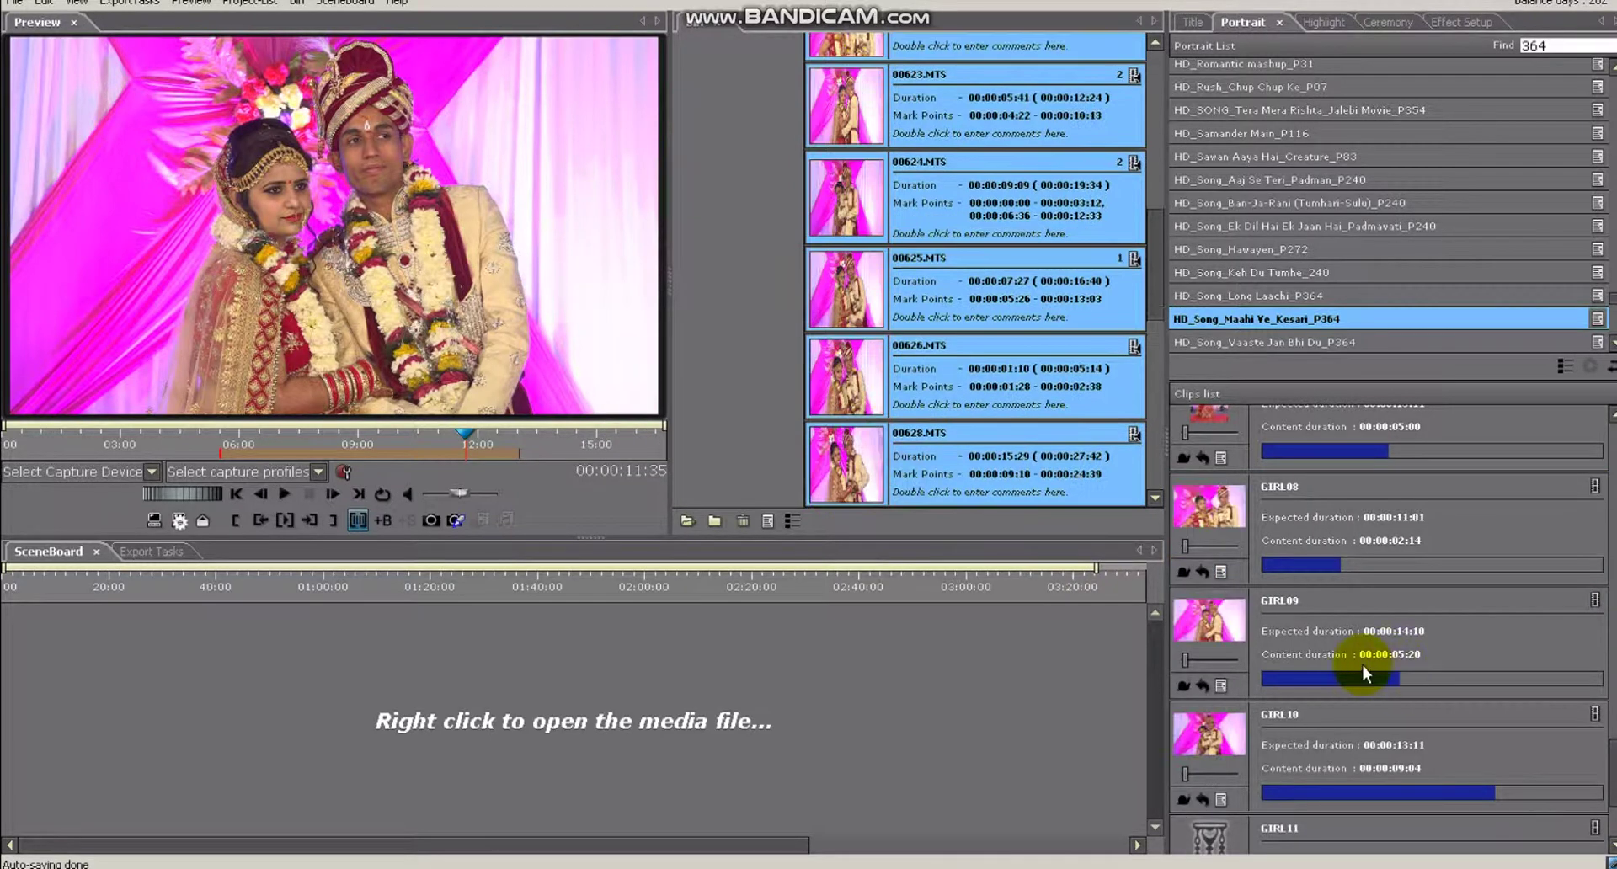
pyautogui.scroll(-3, 1394, 668)
pyautogui.scroll(-1, 1340, 655)
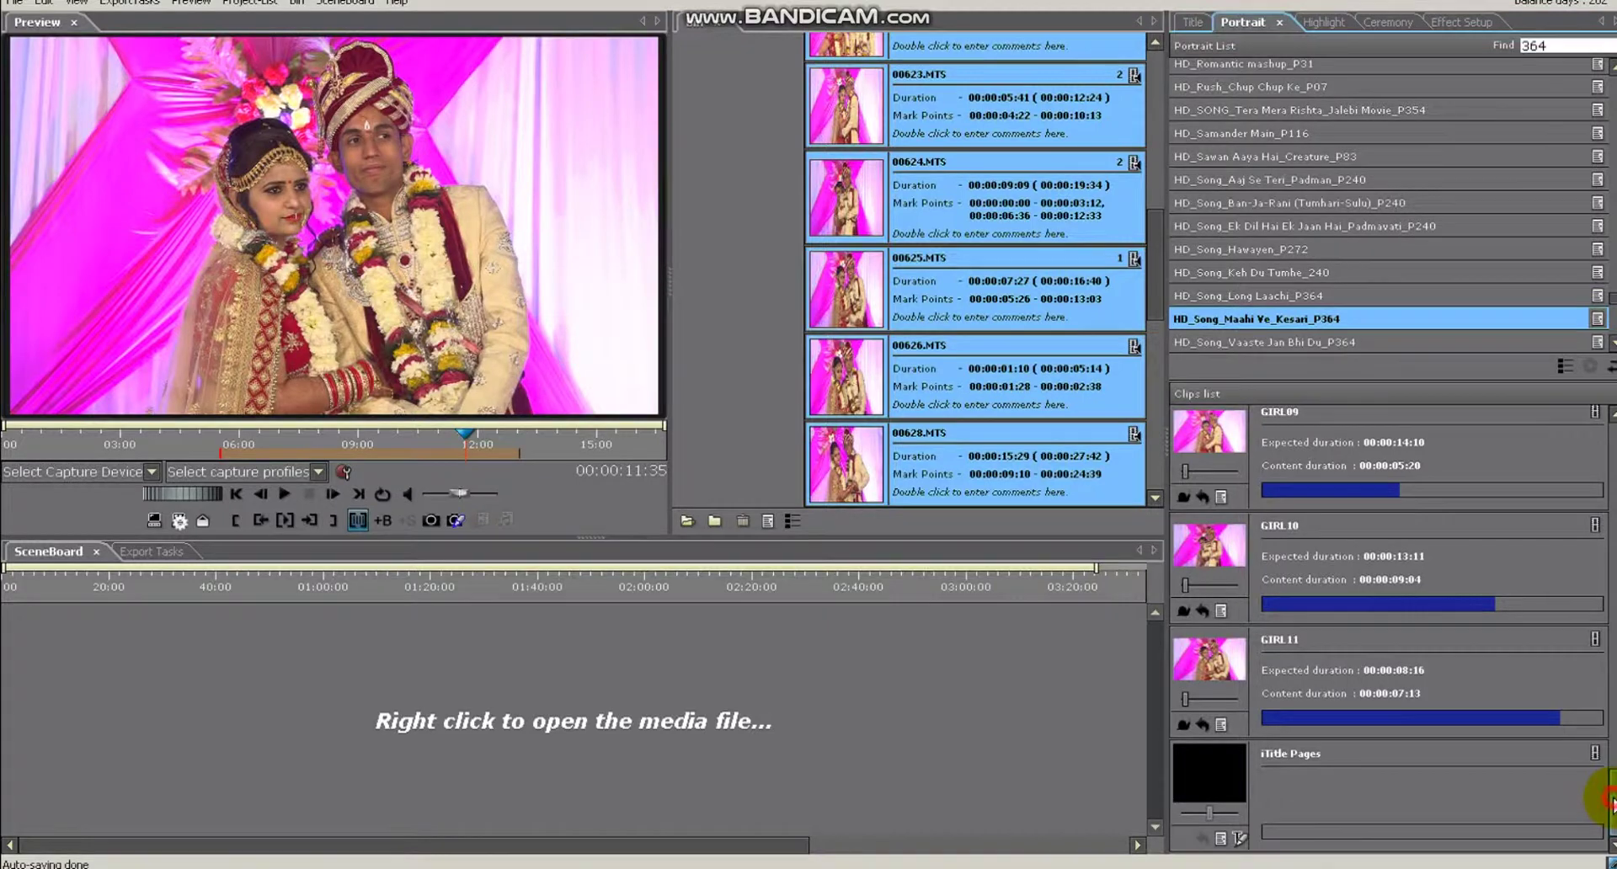
# Step: Open the iTitle Pages slot in the iTitle editor, choosing Blank Page for missing references on all pages
pyautogui.scroll(-5, 1599, 674)
pyautogui.scroll(-5, 1391, 630)
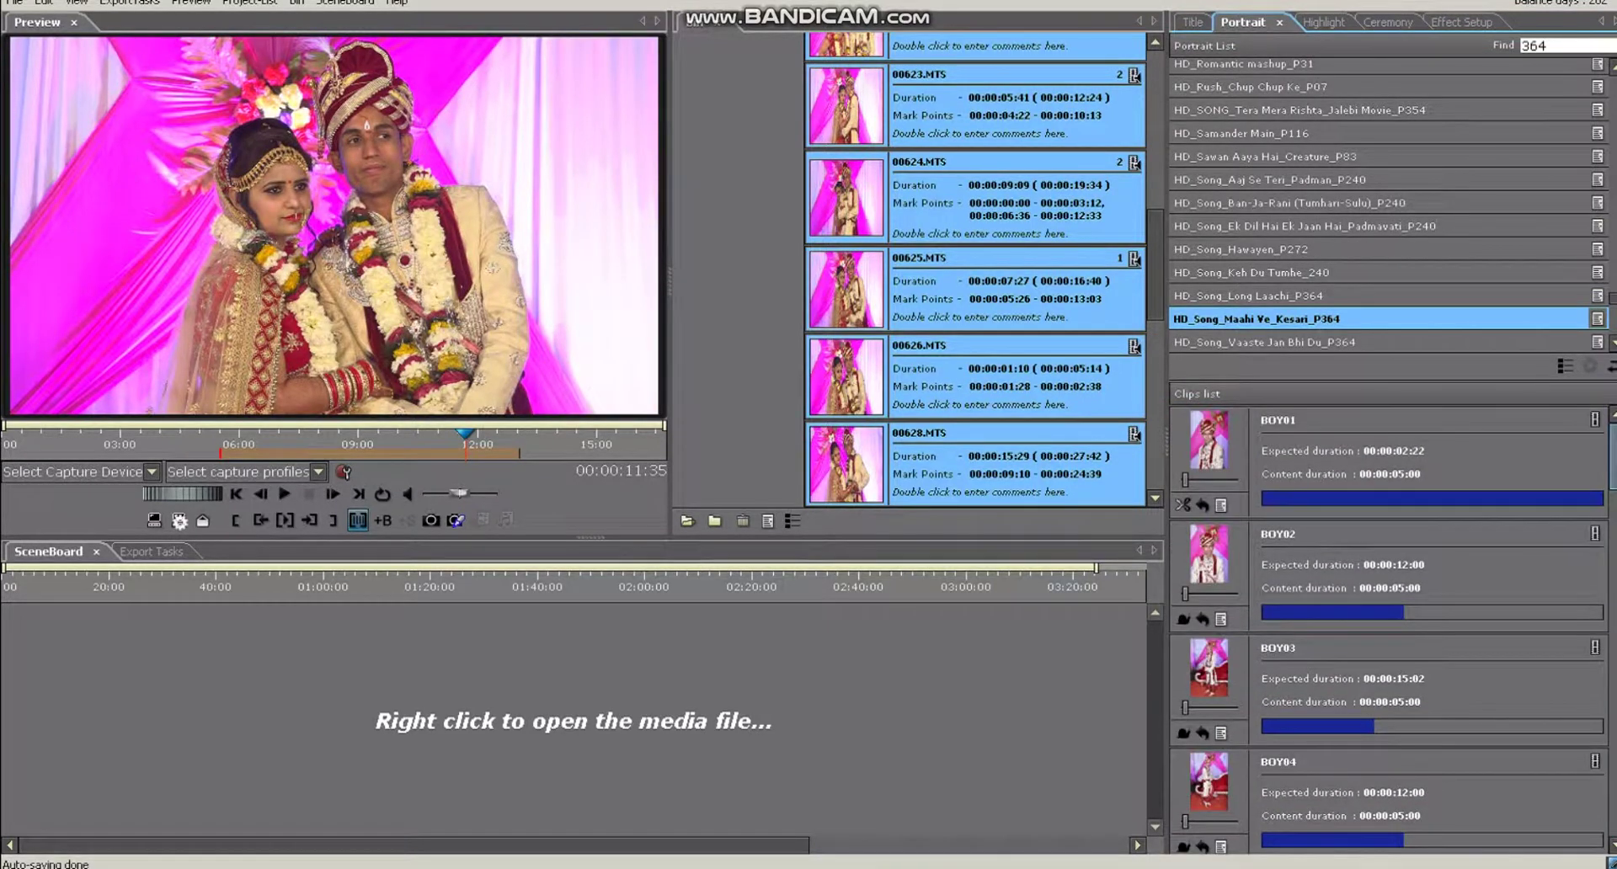
pyautogui.scroll(10, 1579, 758)
pyautogui.click(1241, 838)
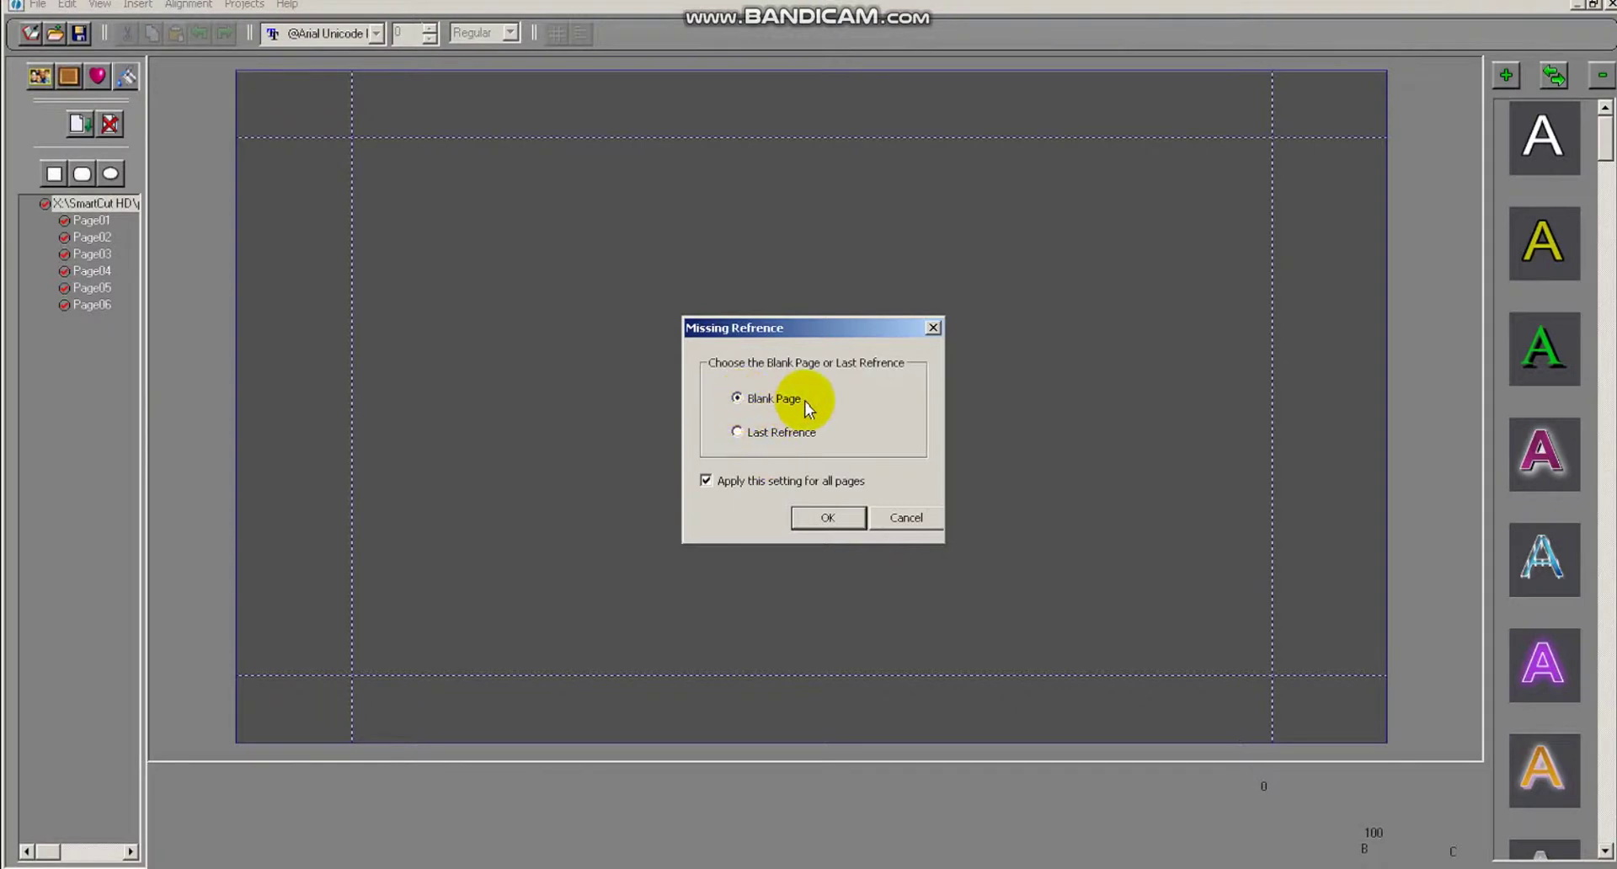
pyautogui.click(808, 516)
# Step: Examine the title content of Page01 to Page06 one by one
pyautogui.click(87, 221)
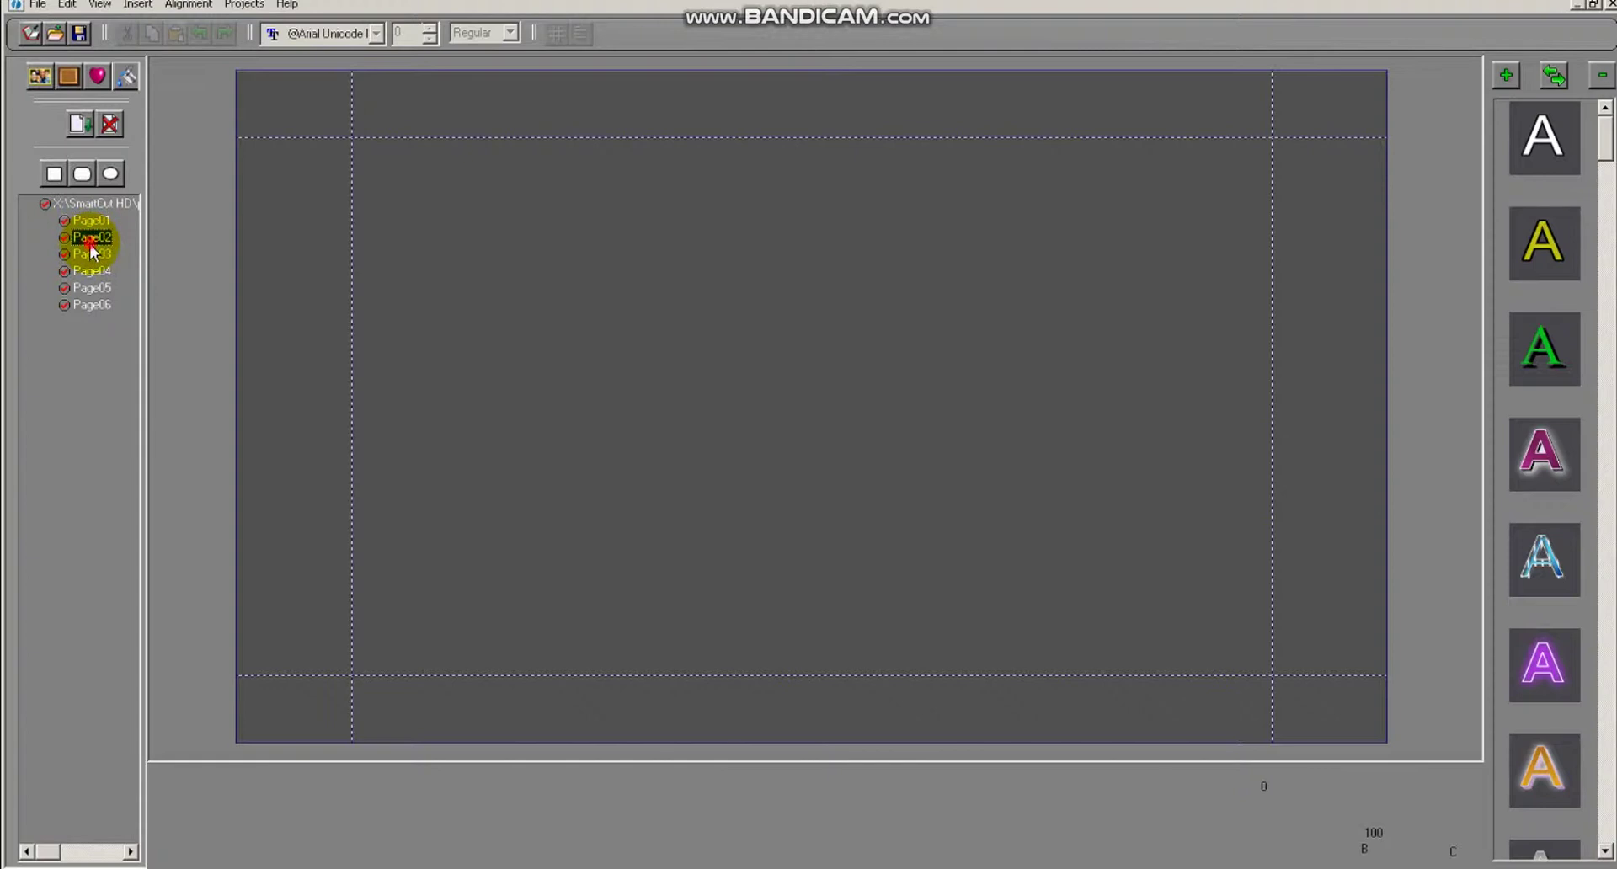
pyautogui.click(98, 272)
pyautogui.click(92, 253)
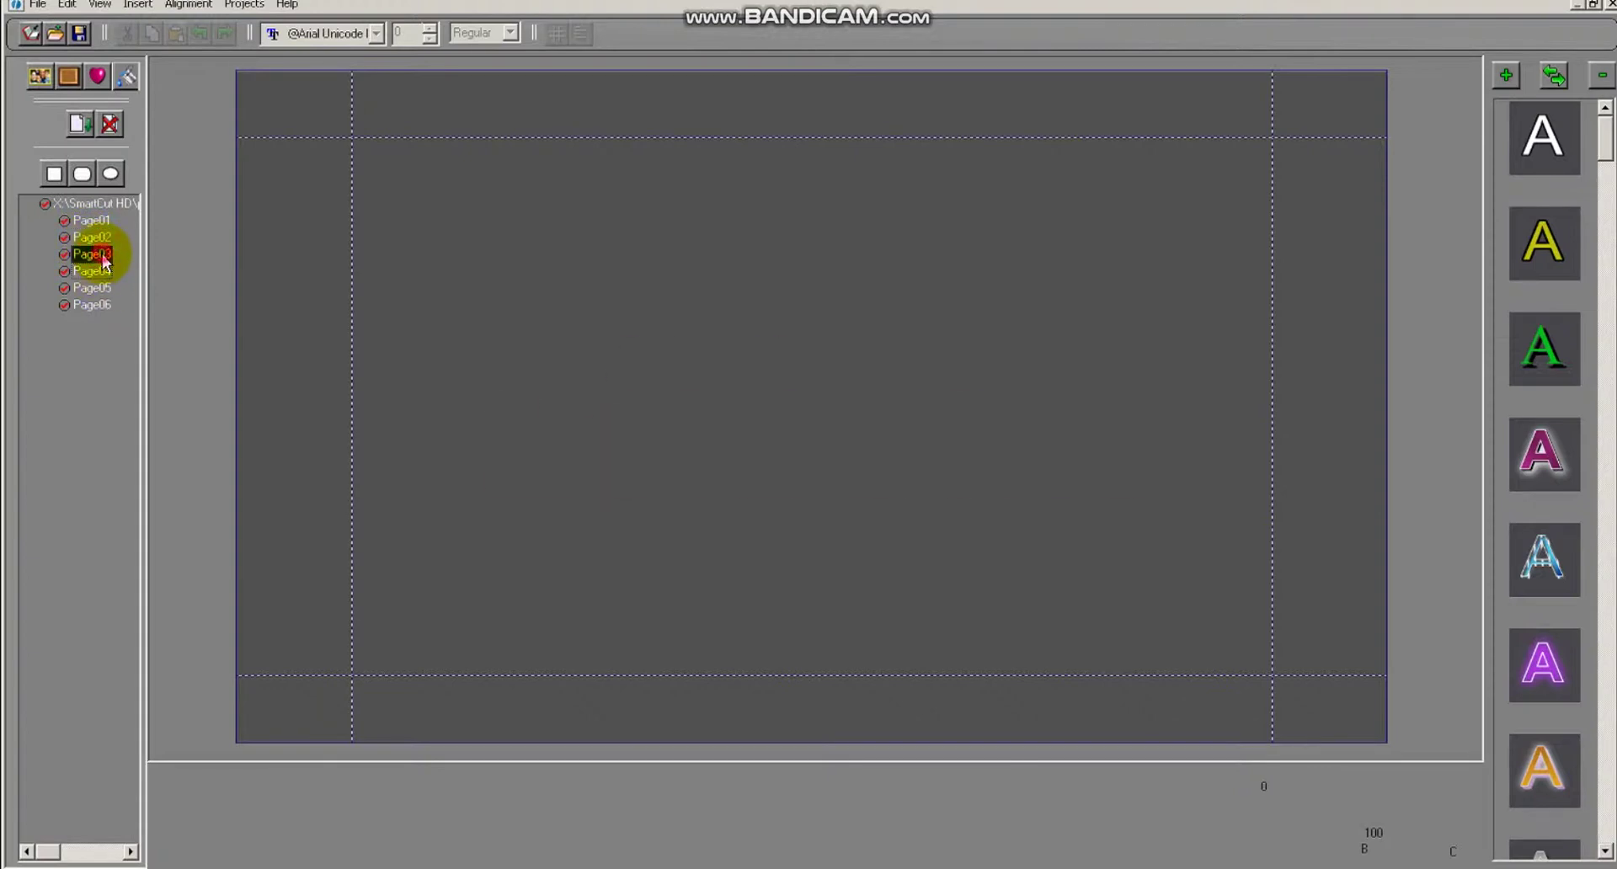
pyautogui.click(100, 271)
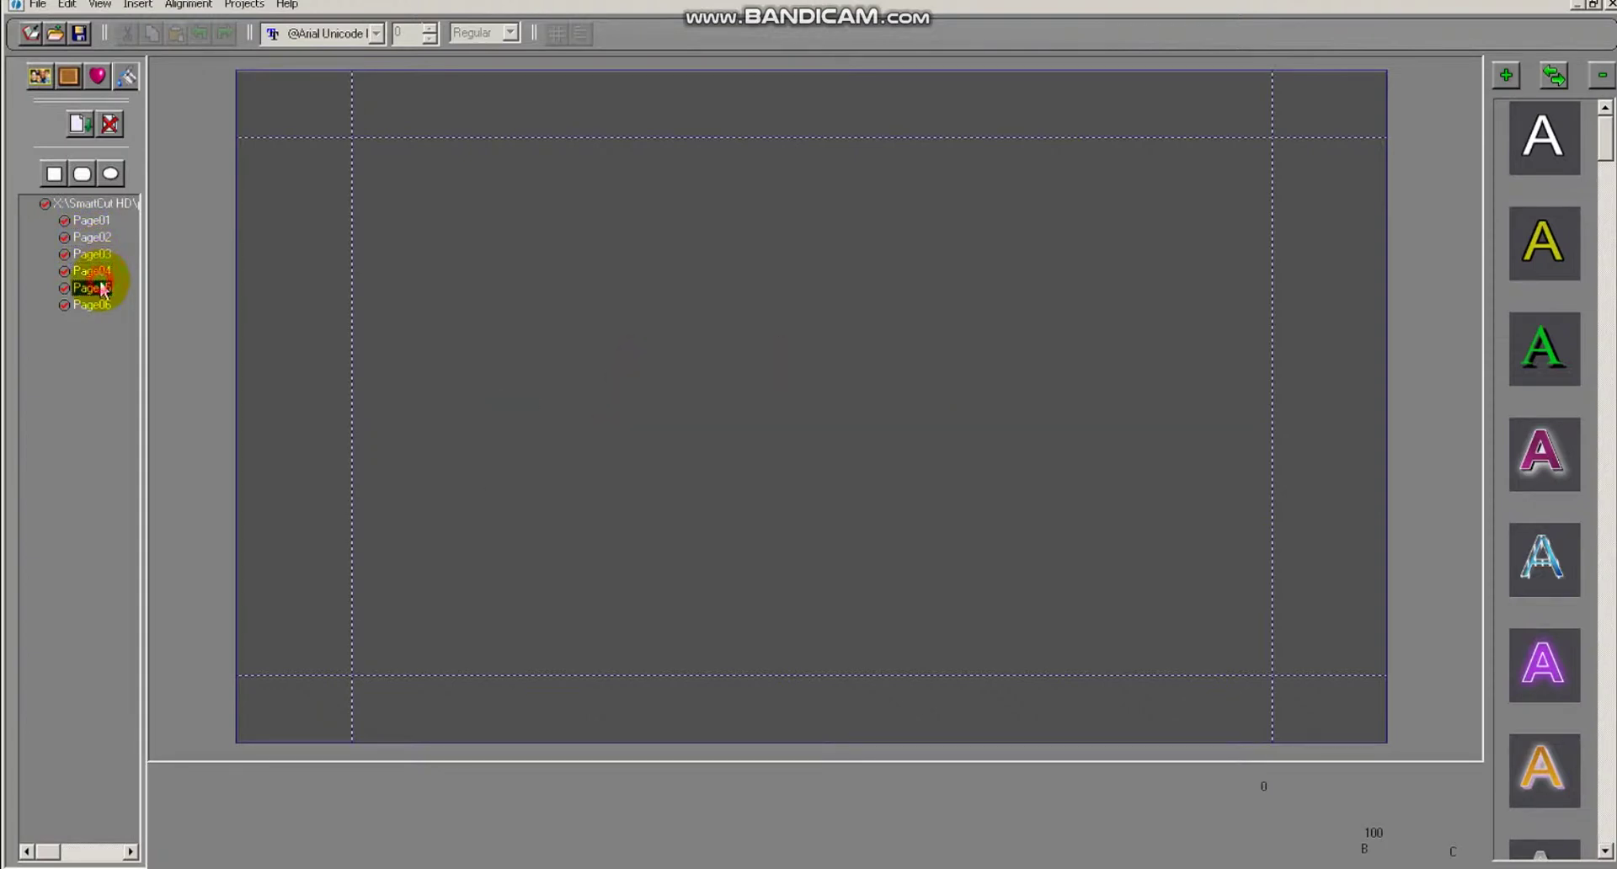
pyautogui.click(100, 289)
pyautogui.click(102, 304)
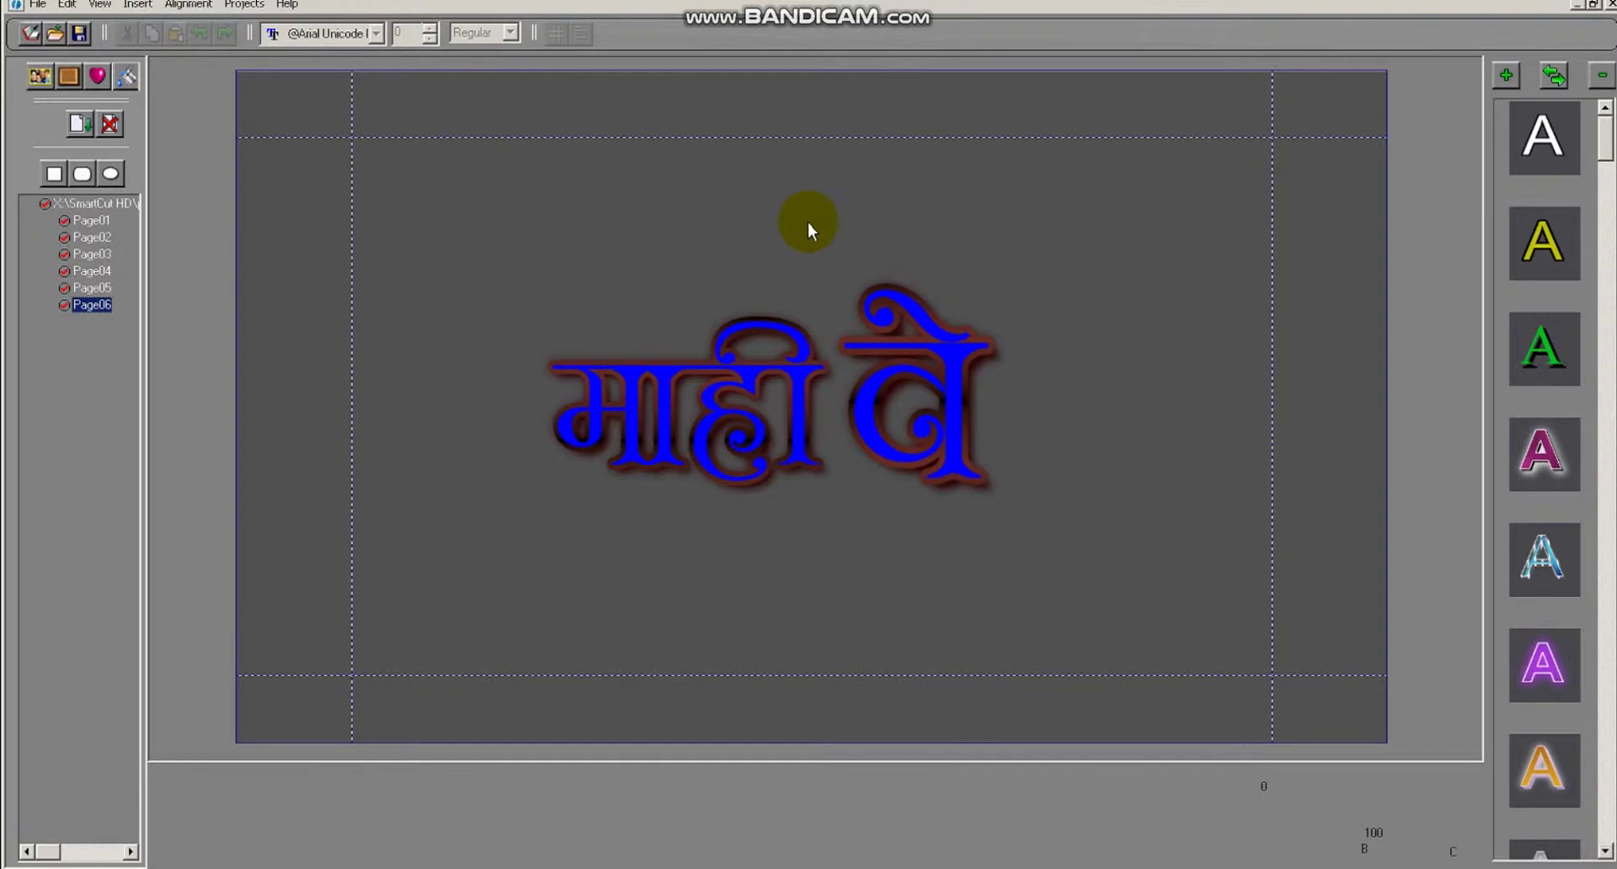
# Step: Close the title document and exit iTitle to return to the PromoCut Pro project, keeping the screen recording running
pyautogui.click(1612, 6)
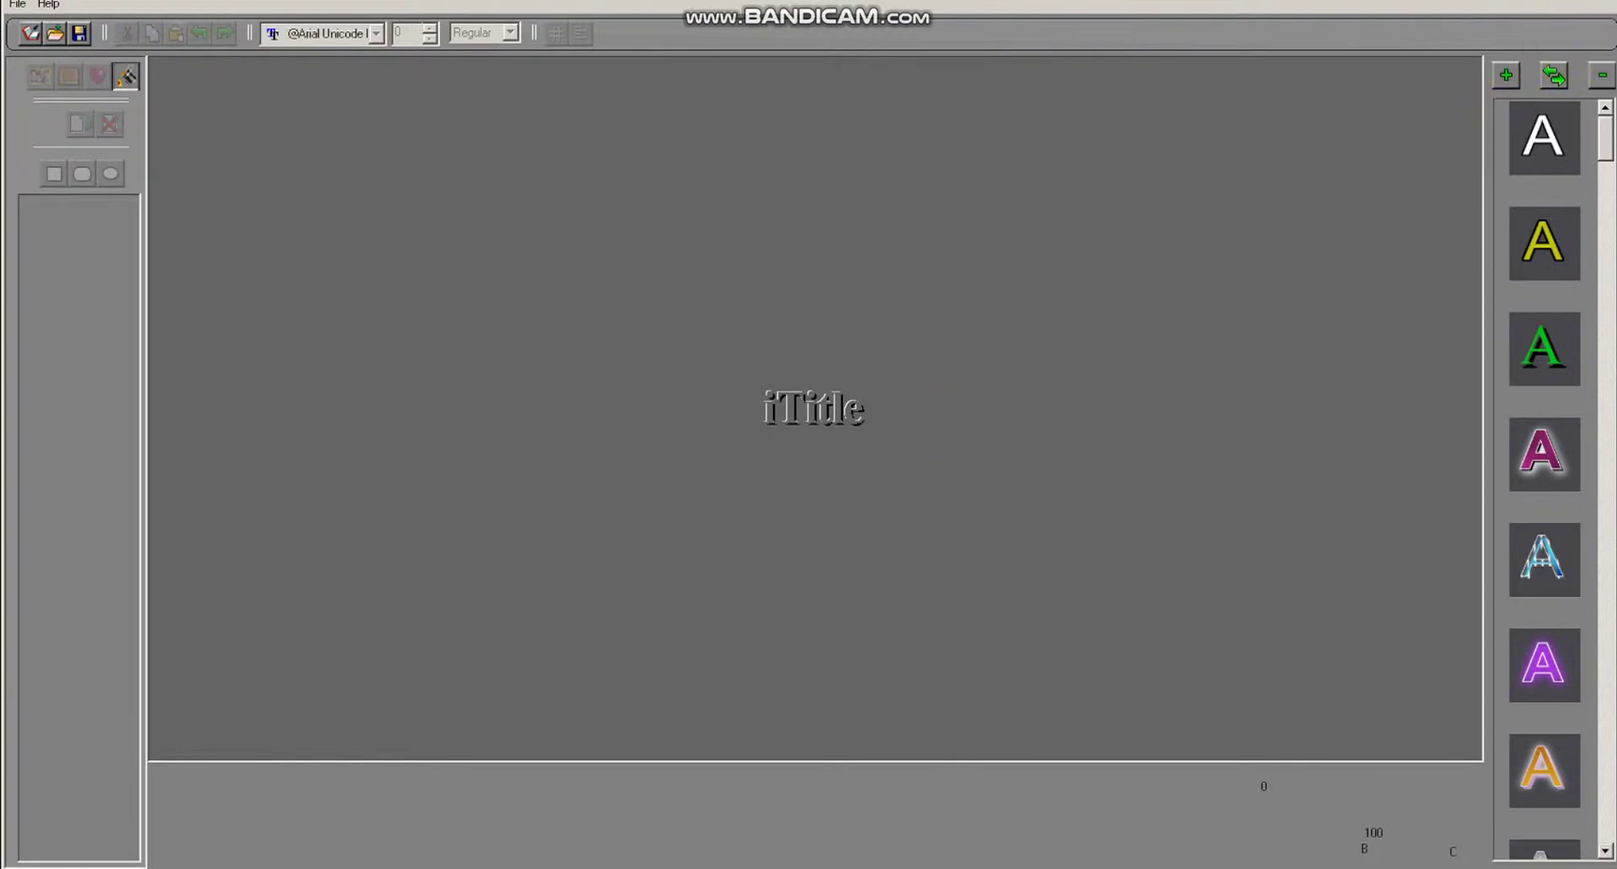
pyautogui.click(1612, 5)
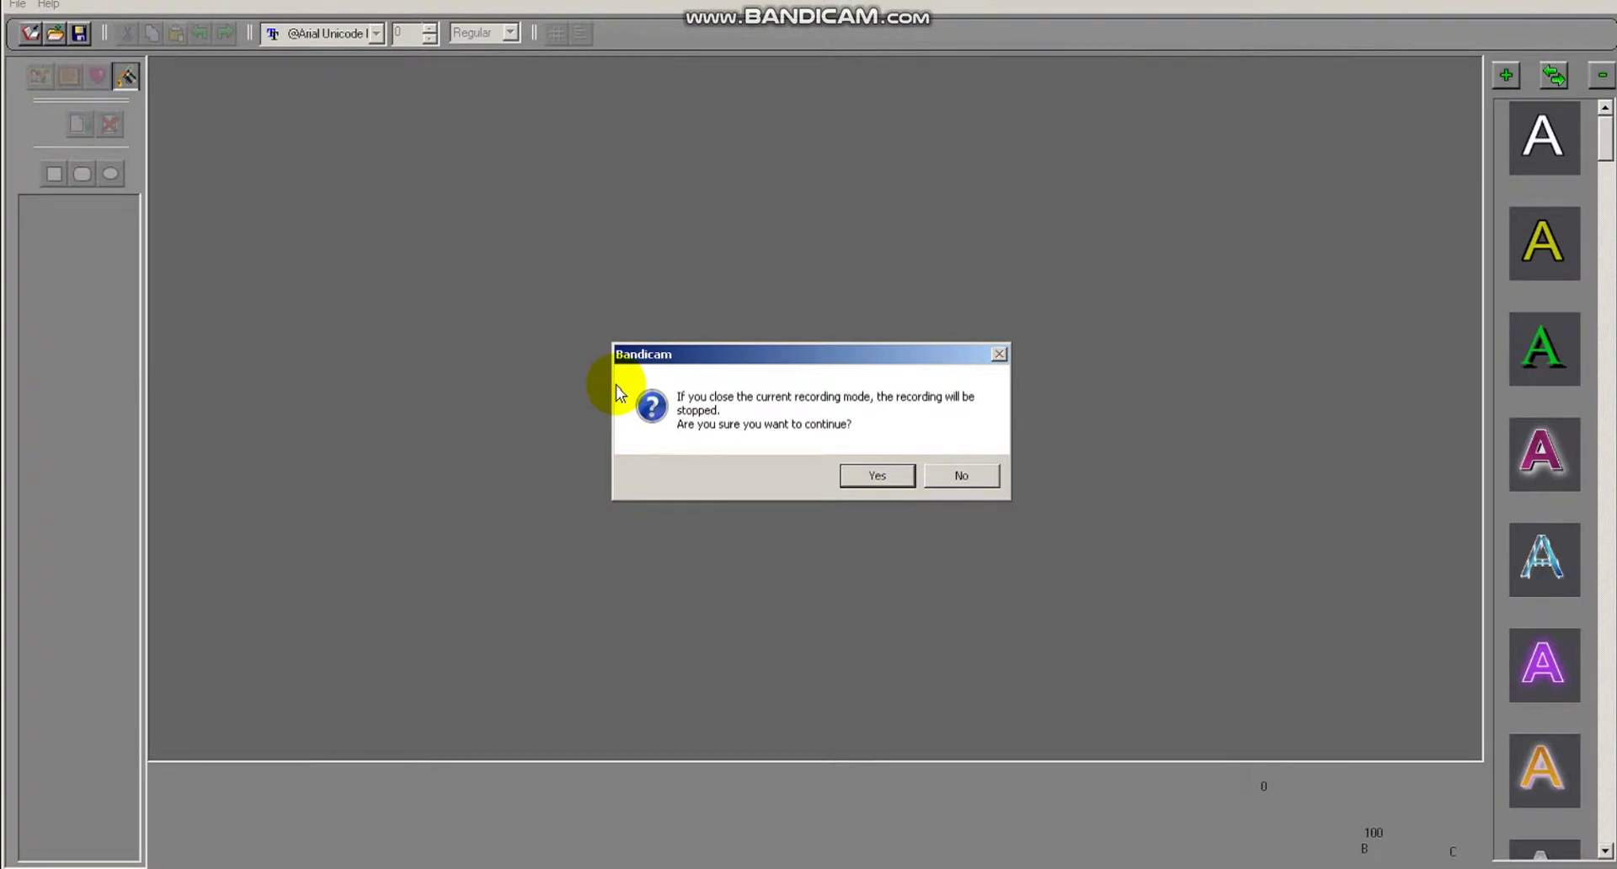
pyautogui.press('Escape')
pyautogui.click(1609, 6)
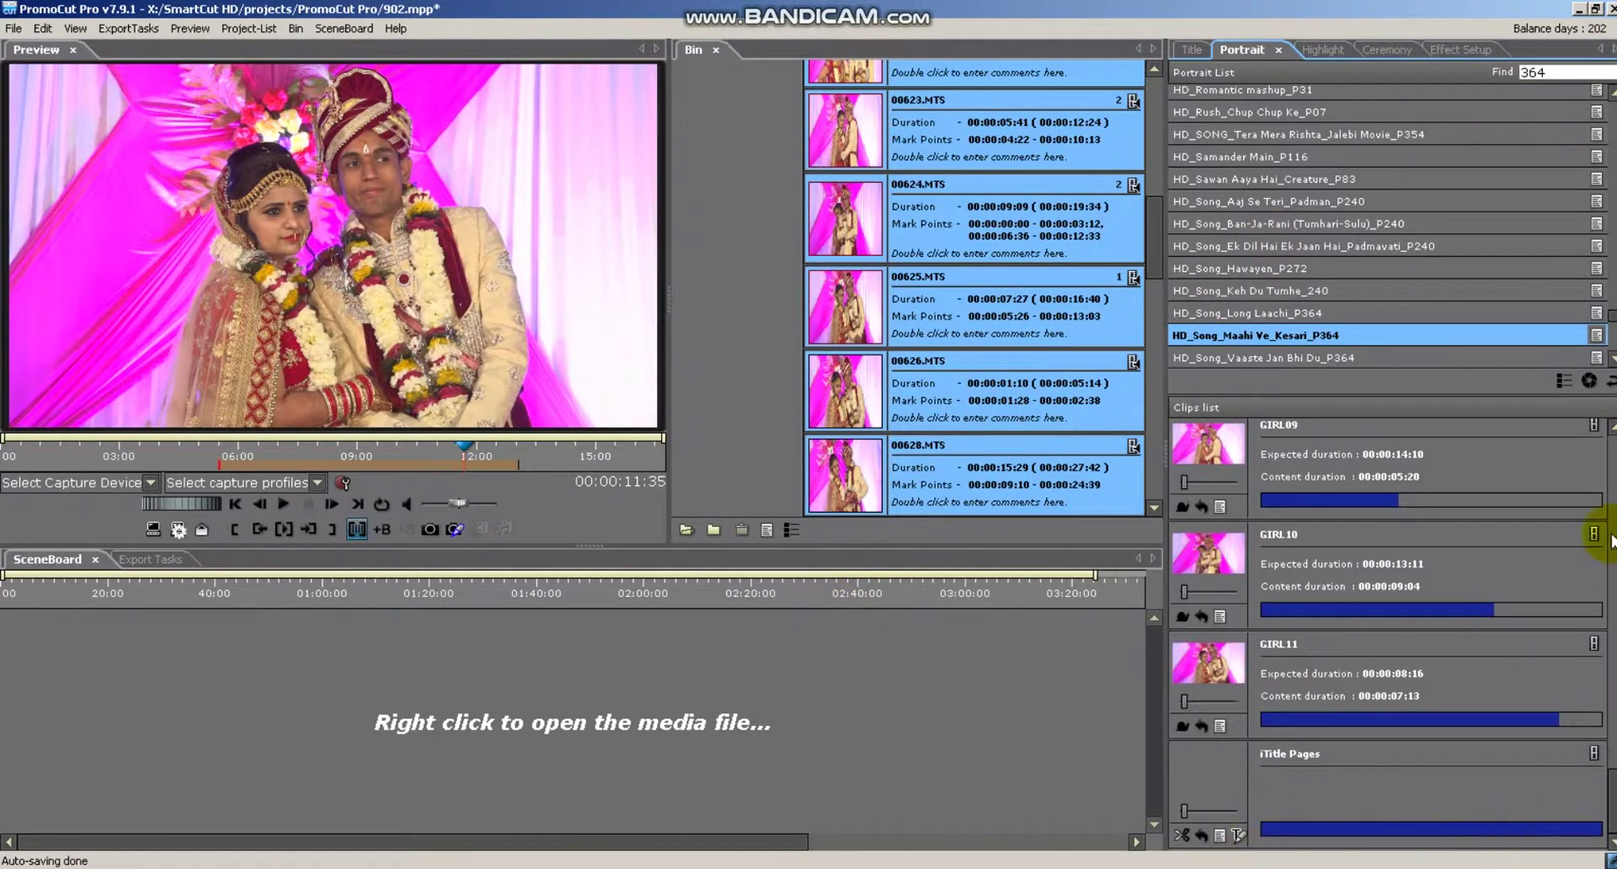
# Step: Play the assembled HD_Song_Maahi Ve_Kesari_P364 portrait in the preview and stop at about 20 seconds
pyautogui.click(1589, 382)
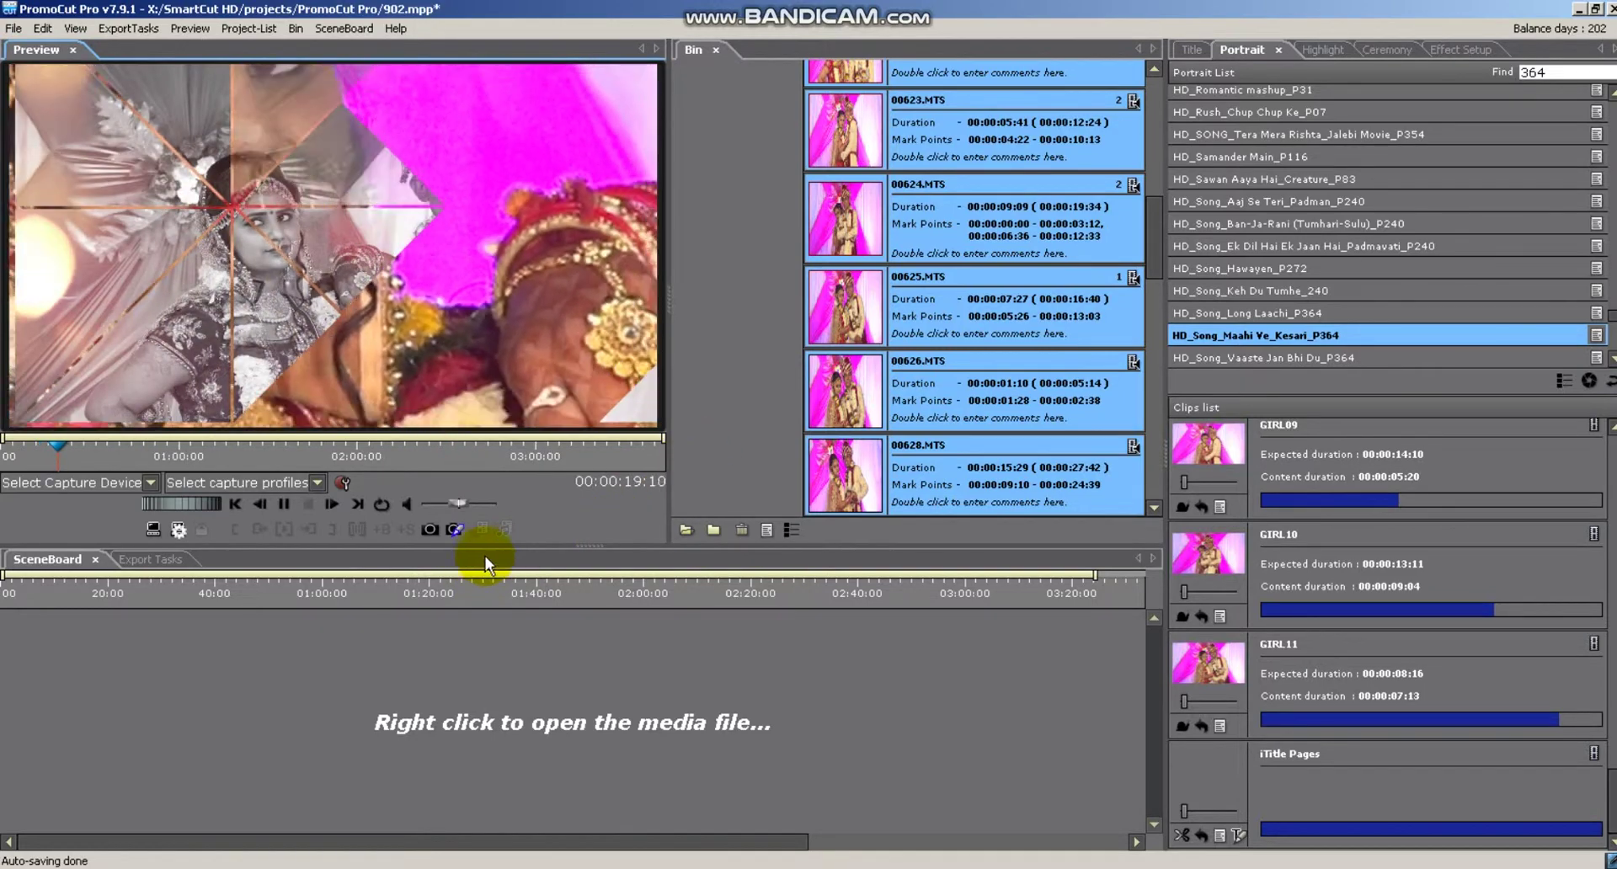
pyautogui.click(449, 537)
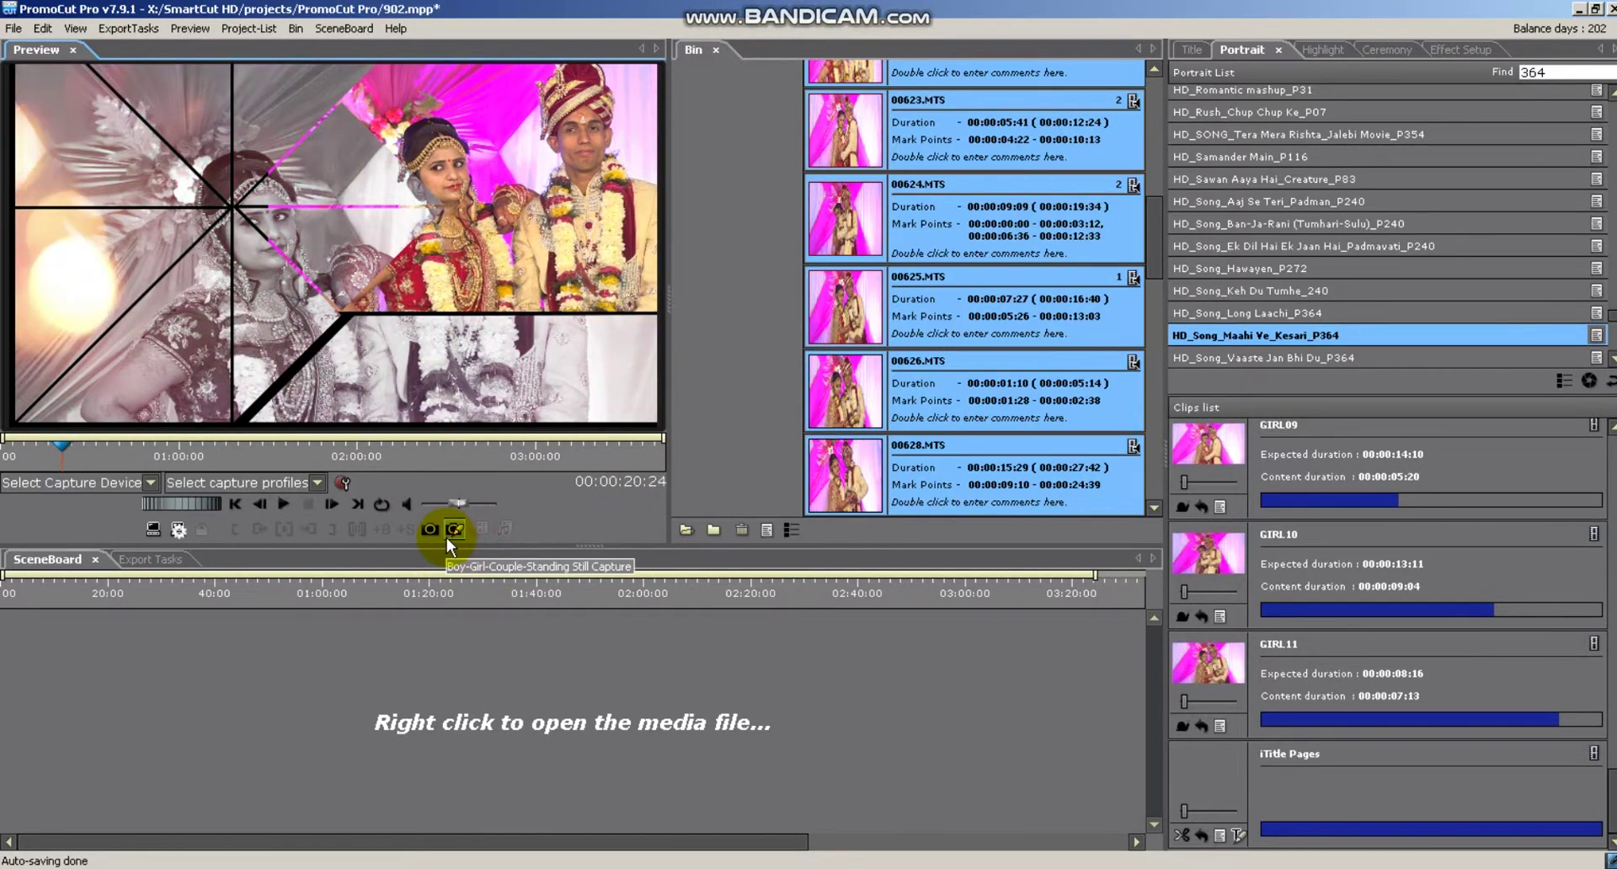